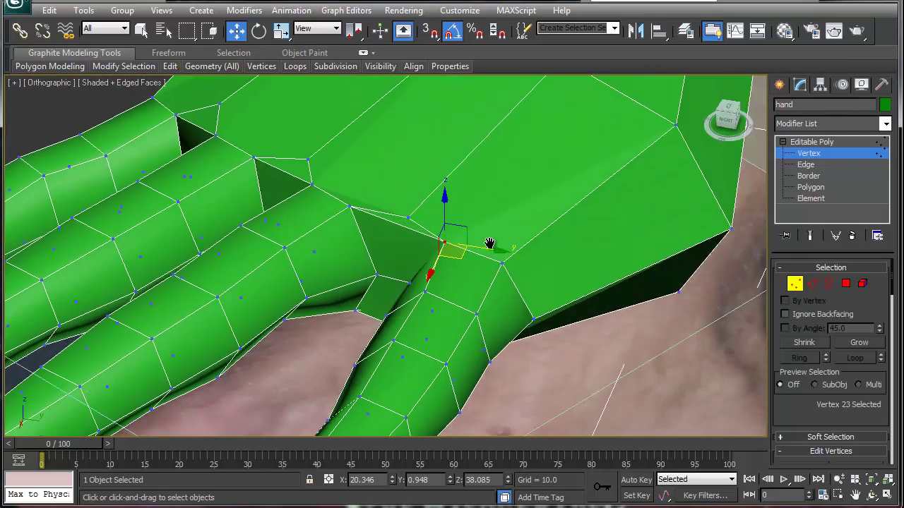
Inspect the hand mesh against the reference photo, leave vertex editing and show all four viewports.
scroll(417, 246, down, 5)
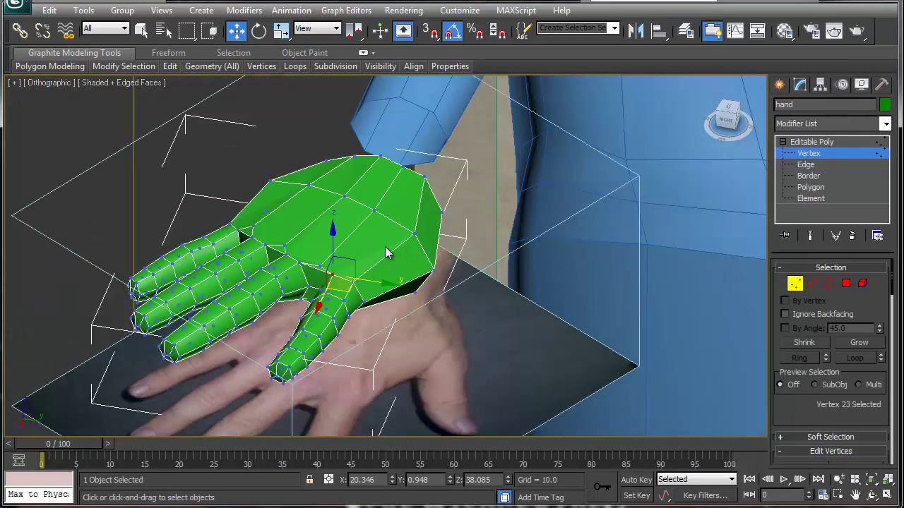
alt+middle_drag(373, 246, 463, 266)
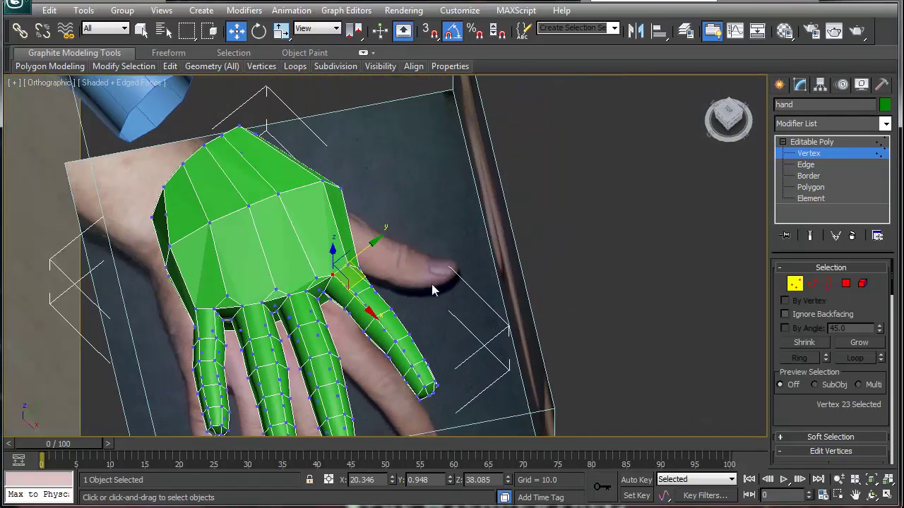
scroll(318, 256, up, 2)
scroll(318, 316, up, 4)
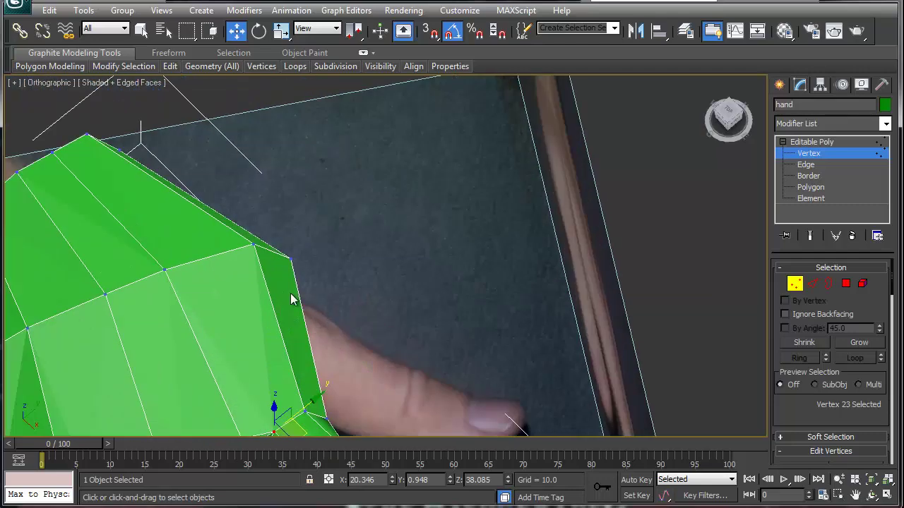
scroll(293, 299, down, 4)
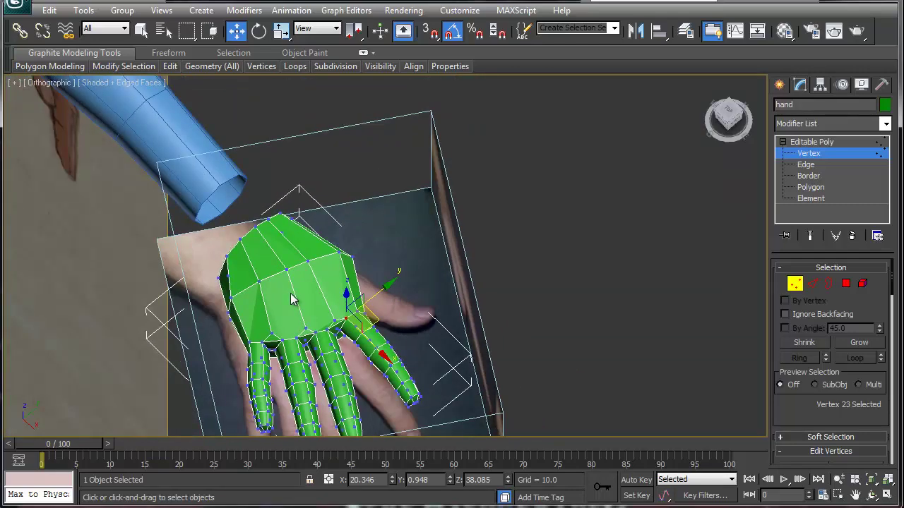
middle_drag(283, 285, 281, 315)
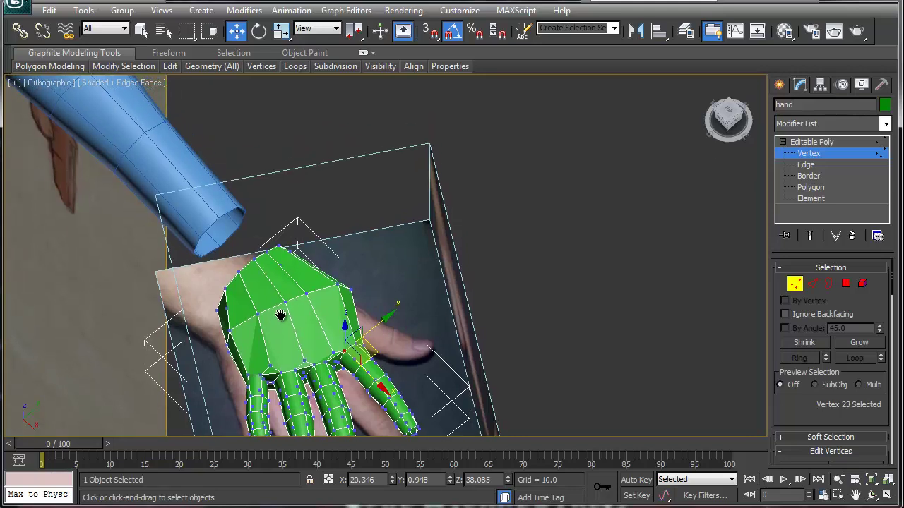
click(796, 284)
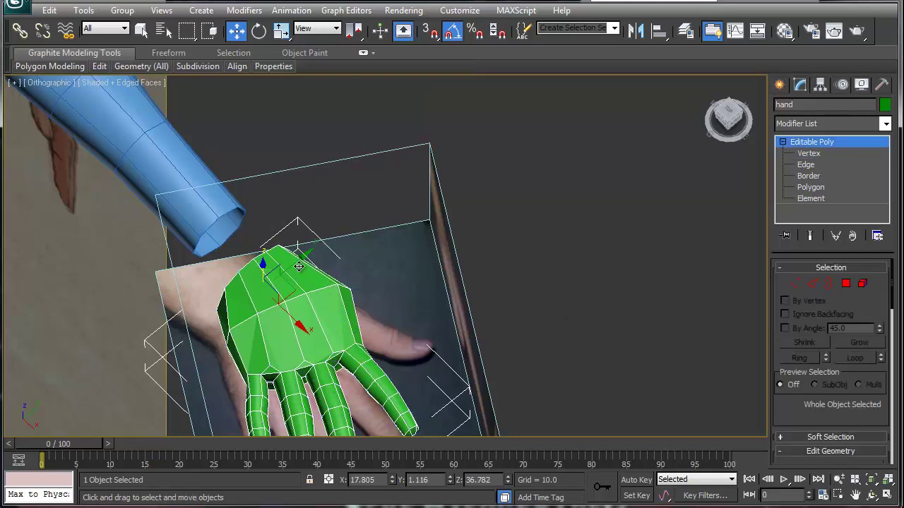
key(alt+w)
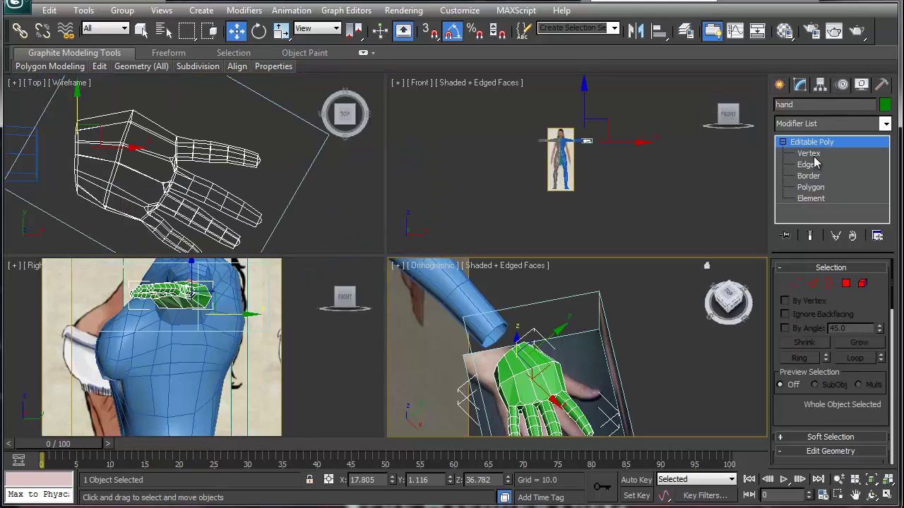
Create a six-sided cylinder with a radius of about 0.65 and a height of about 1.67 in the Right view.
click(780, 85)
click(803, 190)
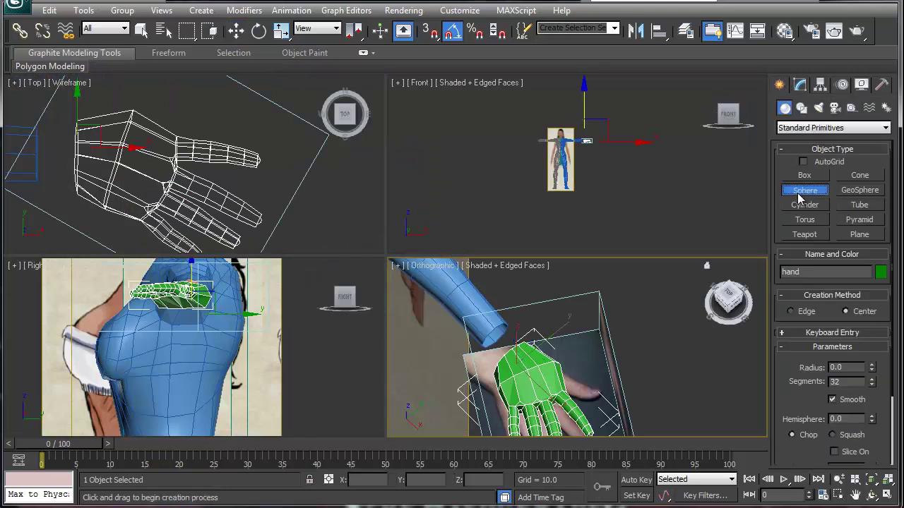
click(805, 204)
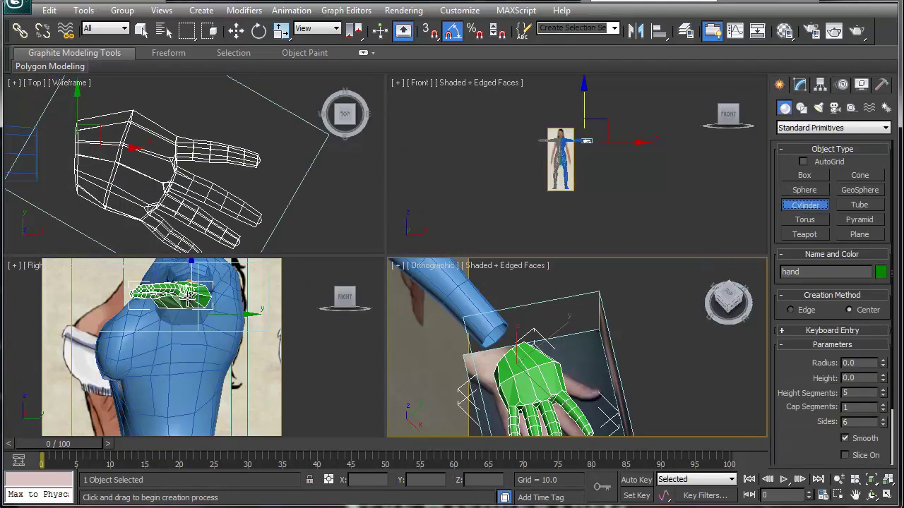
drag(222, 298, 223, 284)
click(132, 184)
Move the new cylinder along X in the Top view until it sits at the thumb side of the hand.
scroll(131, 183, down, 10)
key(w)
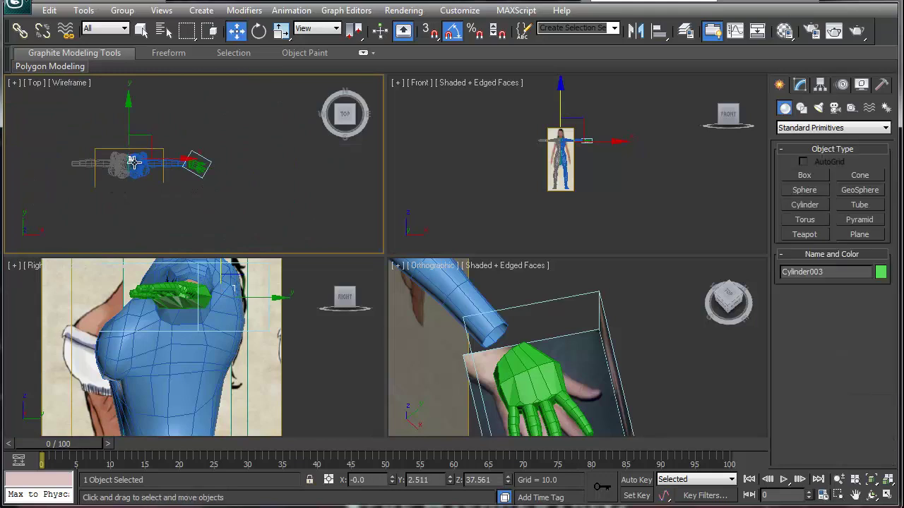
drag(134, 163, 221, 163)
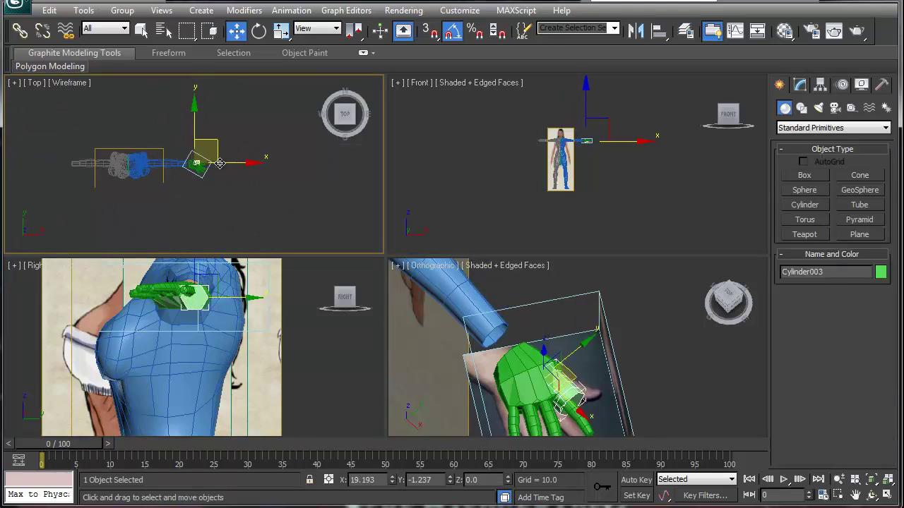
click(489, 364)
middle_drag(490, 364, 488, 361)
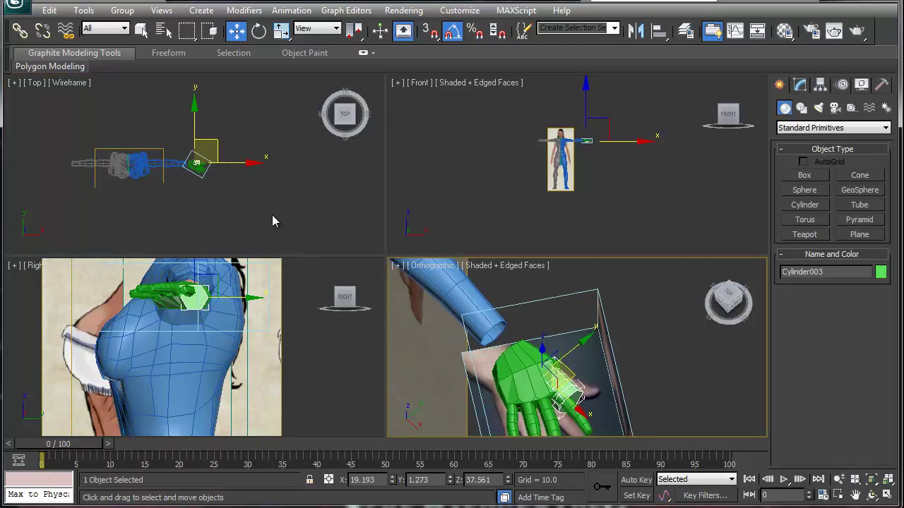
Switch the Top view from wireframe to shaded display and frame the cylinder in the viewports.
middle_drag(273, 216, 265, 216)
key(F3)
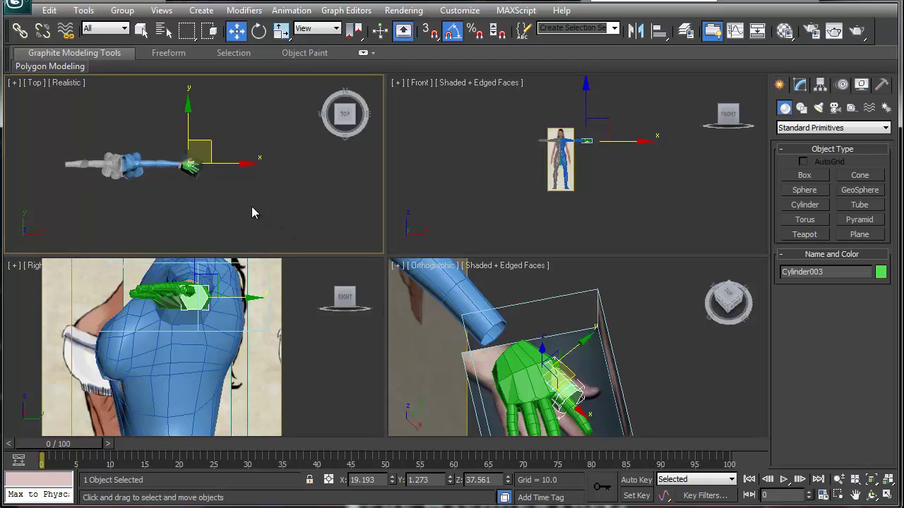
key(z)
scroll(256, 195, down, 4)
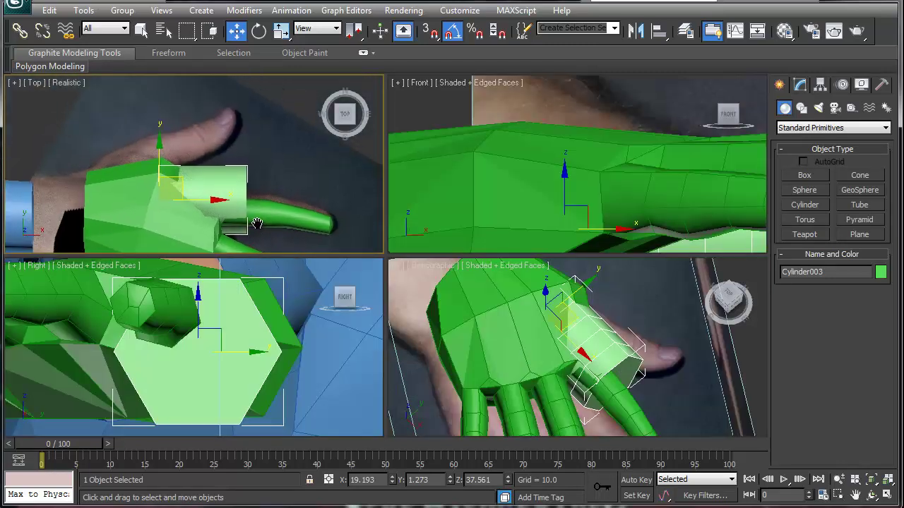
Set the cylinder's height segments to 4 and show edged faces in the Top view.
click(801, 85)
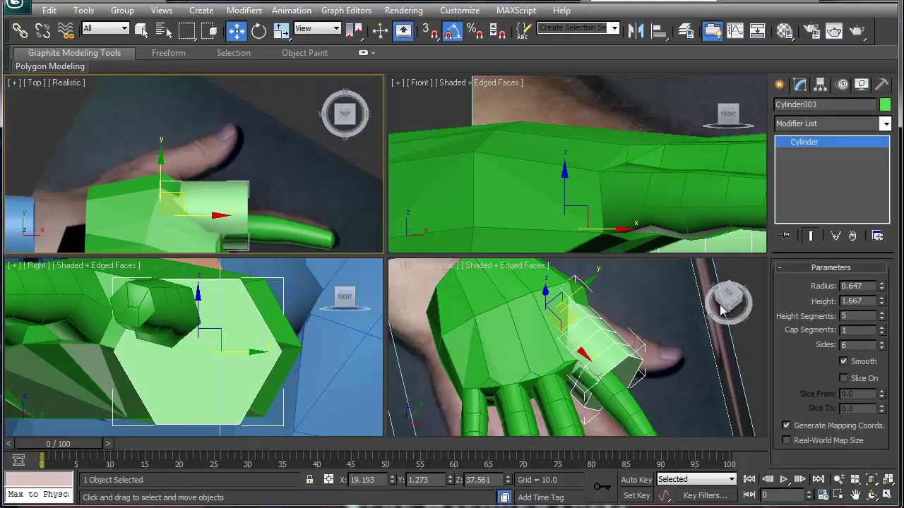
click(880, 319)
key(F4)
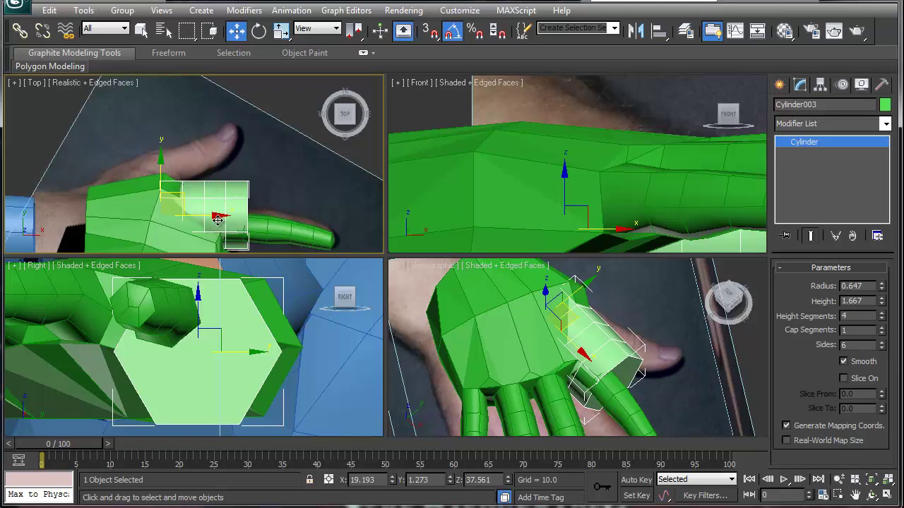
Rotate the cylinder 30 degrees in the Top view toward the thumb's direction and set its radius to 0.277.
key(e)
drag(216, 211, 212, 177)
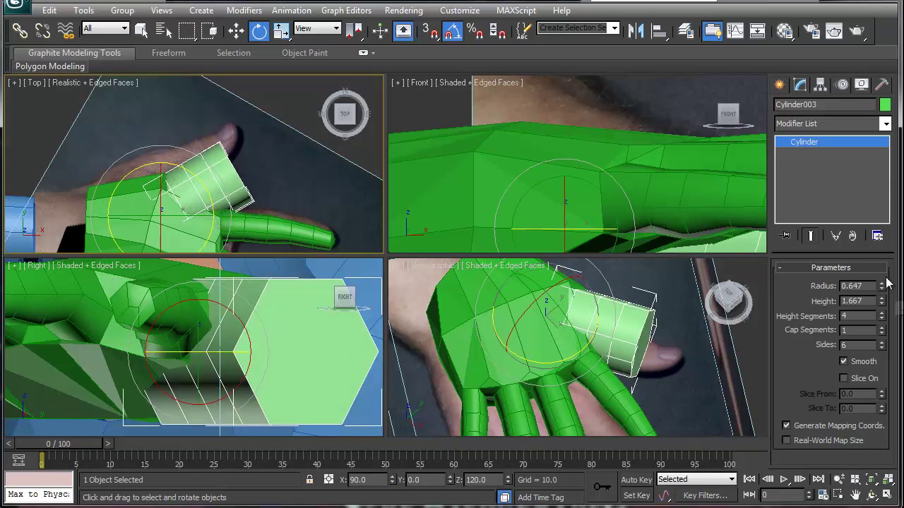
drag(882, 285, 878, 312)
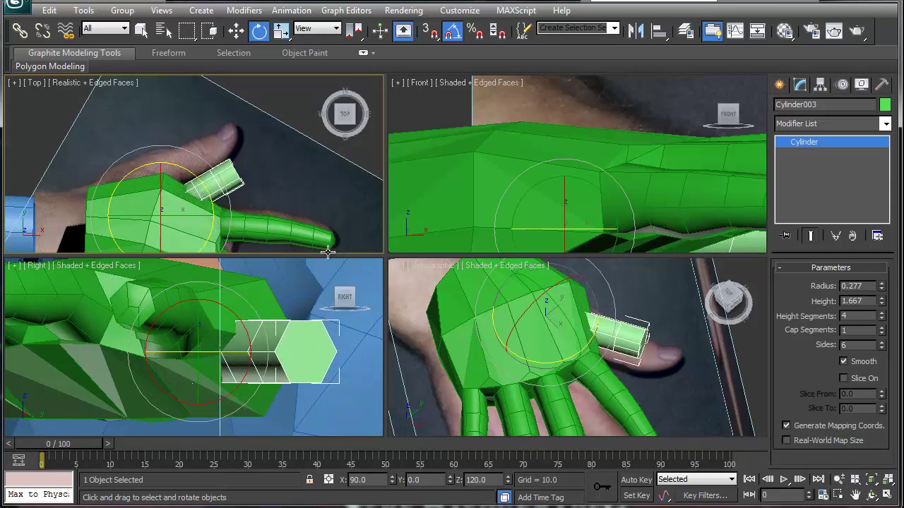
Move the cylinder in the Top view over the thumb in the reference photo.
key(w)
drag(182, 198, 188, 160)
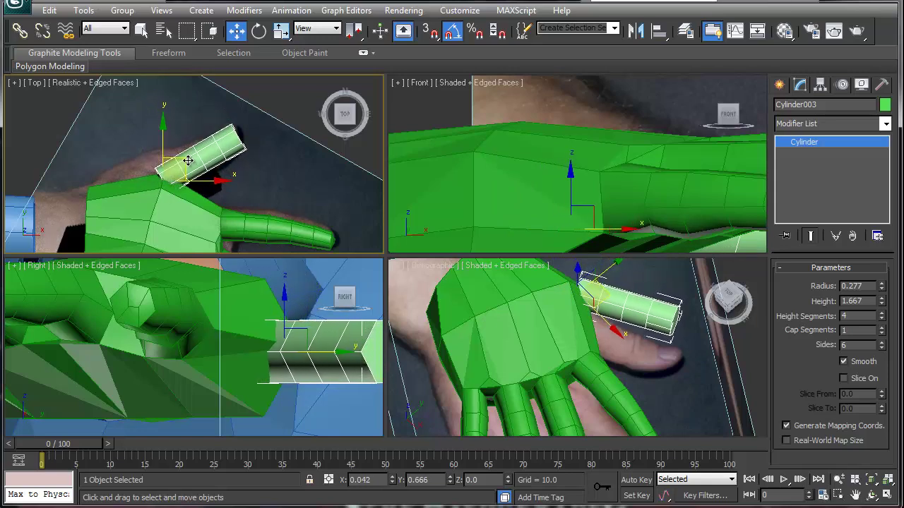
drag(188, 161, 188, 160)
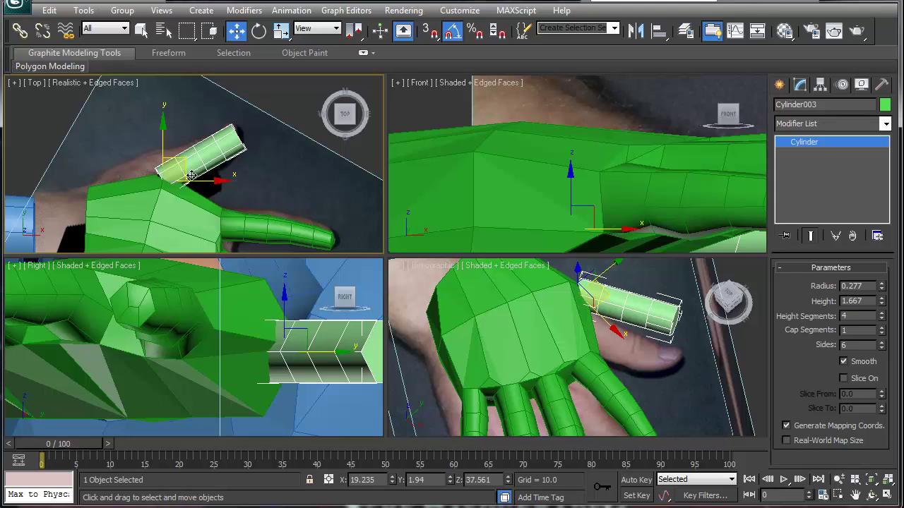
drag(185, 161, 185, 156)
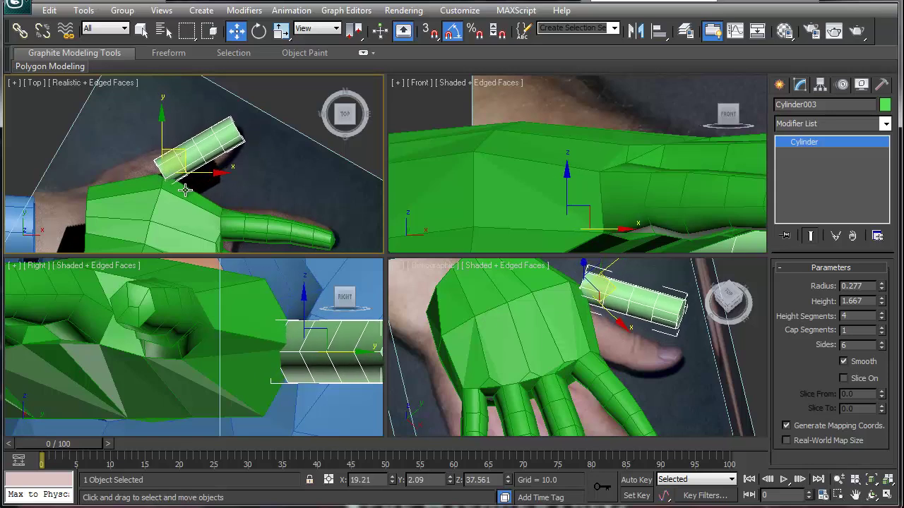
Maximize the Top view, make the cylinder see-through and set the viewport style to Shaded.
key(alt+w)
alt+middle_drag(299, 297, 298, 297)
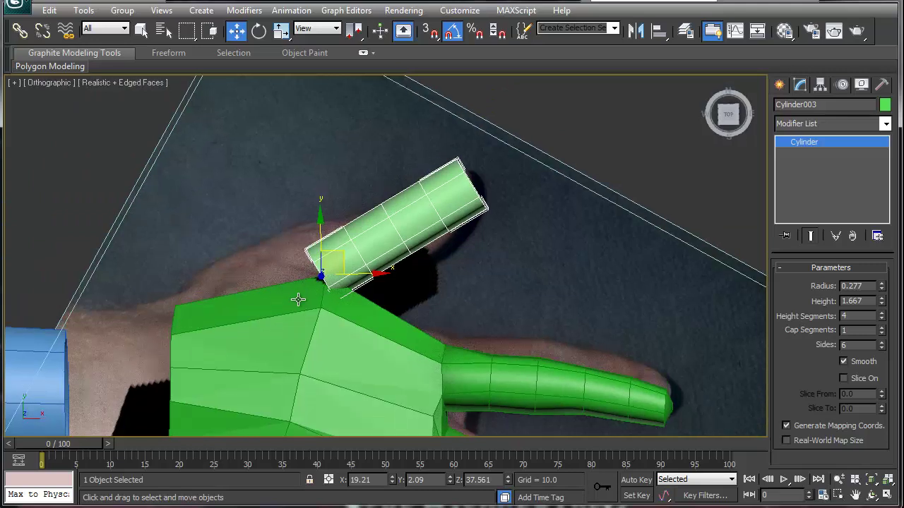
scroll(298, 298, up, 3)
key(t)
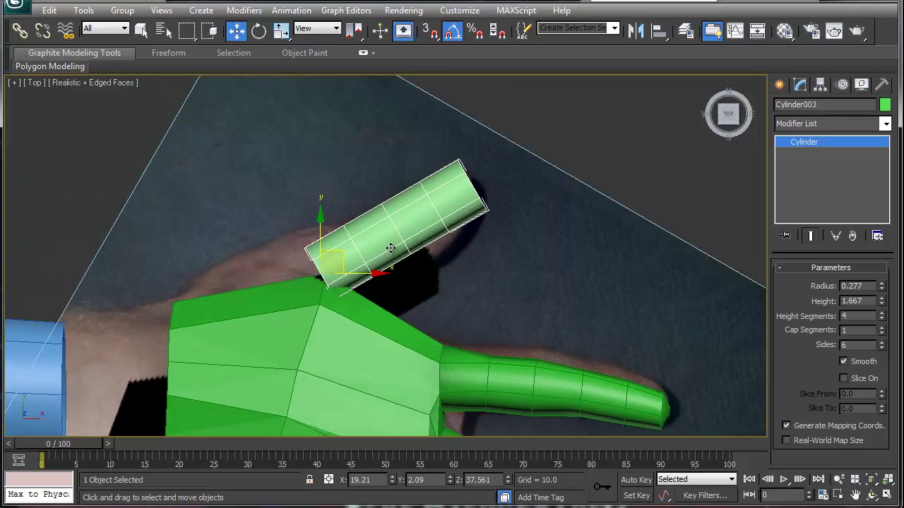
key(alt+x)
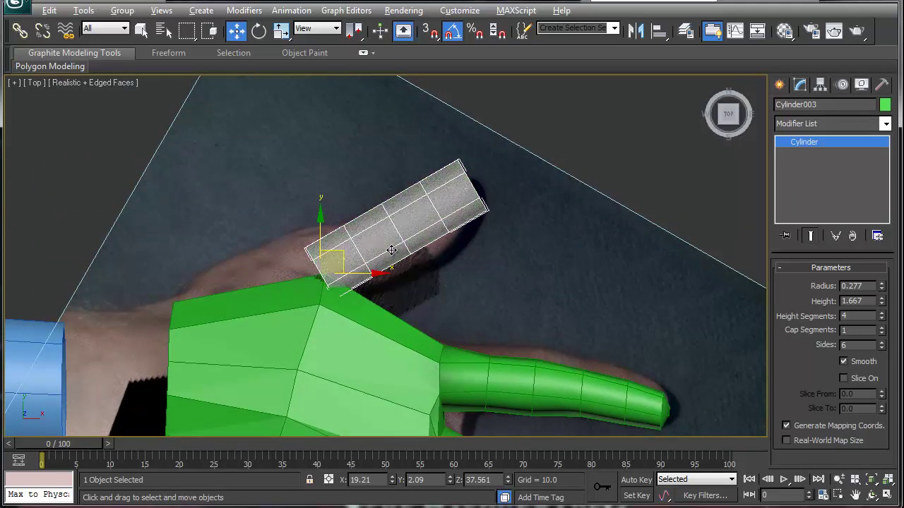
click(114, 84)
click(150, 116)
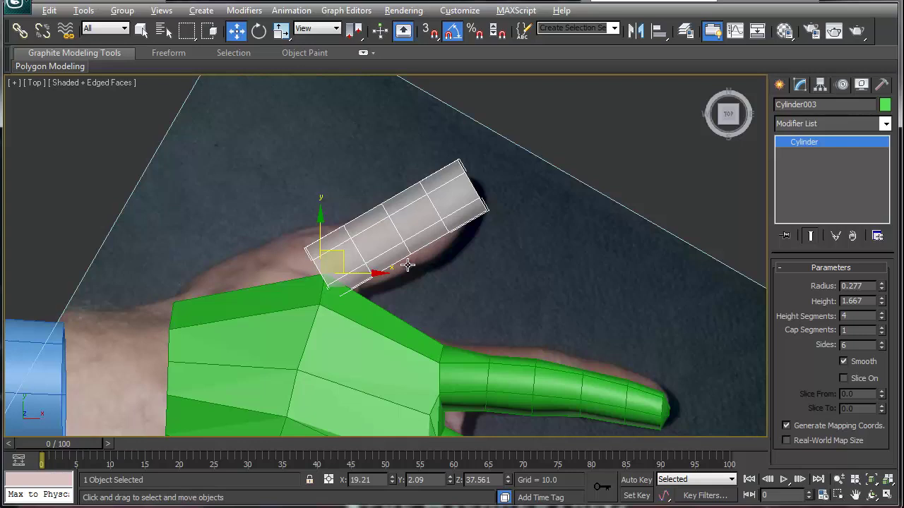
Rotate the cylinder 5 degrees in the Top view to follow the photographed thumb, and roll it around its length.
key(e)
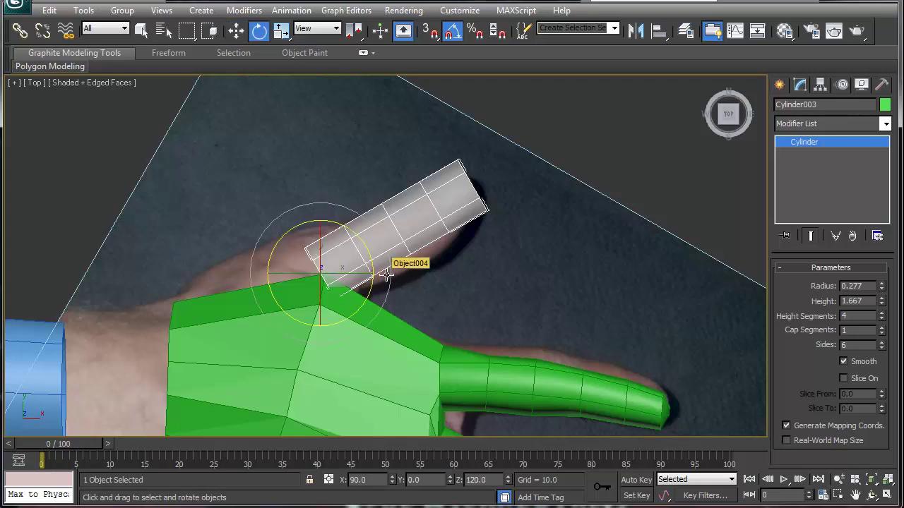
drag(365, 245, 371, 247)
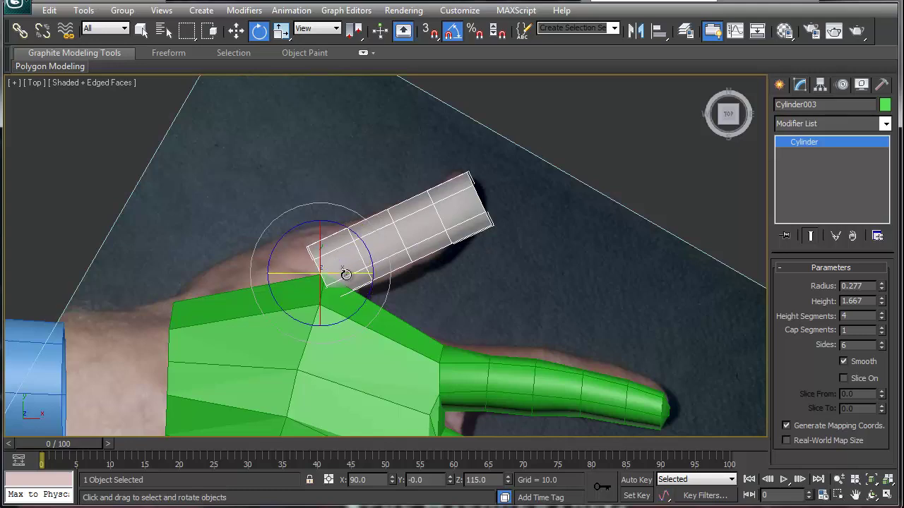
mouse_move(329, 288)
mouse_down()
mouse_move(351, 309)
mouse_move(380, 302)
mouse_move(331, 295)
mouse_up()
drag(313, 247, 300, 224)
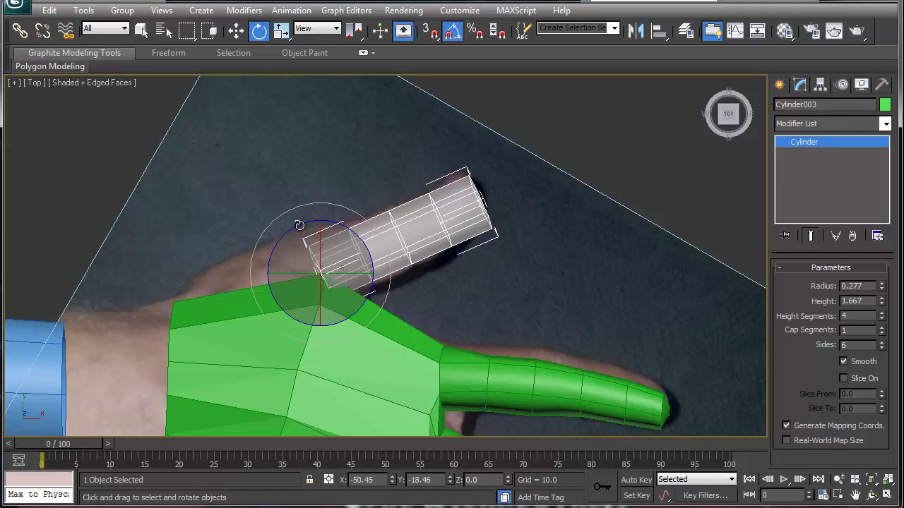
drag(299, 225, 309, 226)
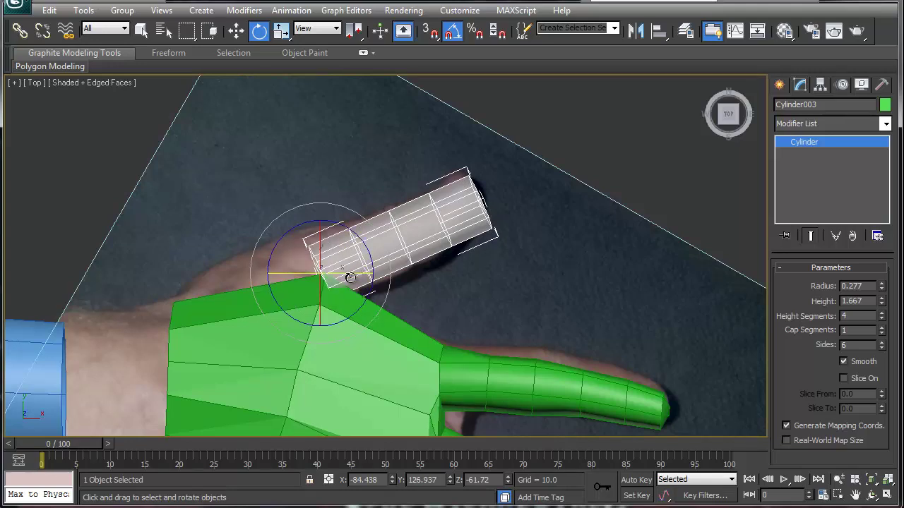
Try to tilt the thumb cylinder 15 degrees about the Y axis.
alt+middle_drag(346, 283, 278, 258)
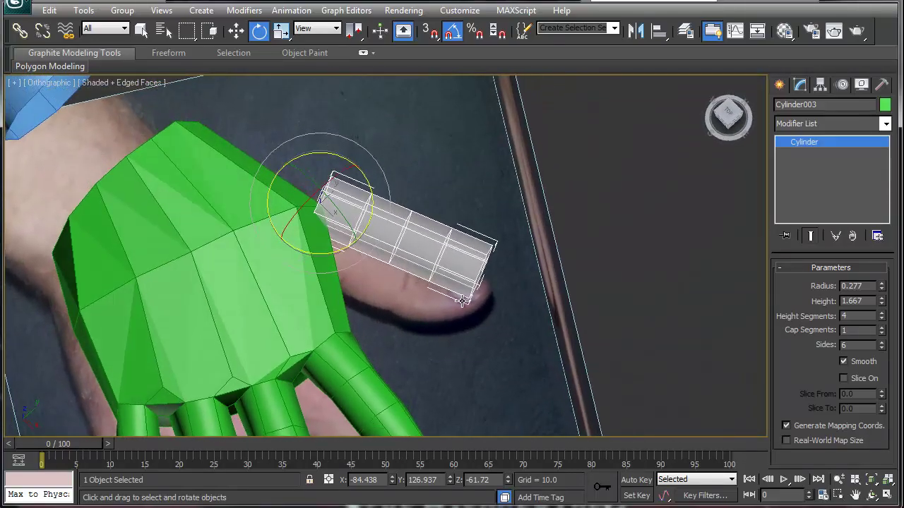
alt+middle_drag(462, 301, 346, 229)
drag(402, 178, 401, 190)
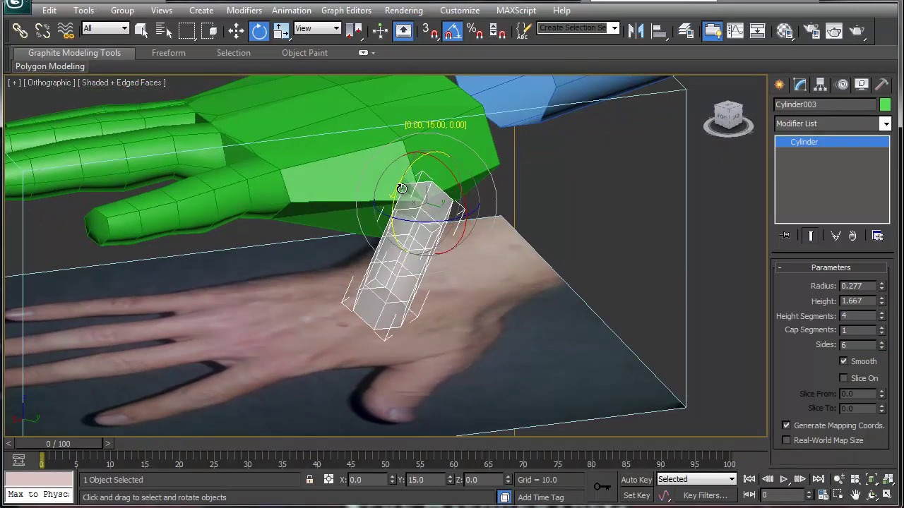
drag(401, 189, 401, 190)
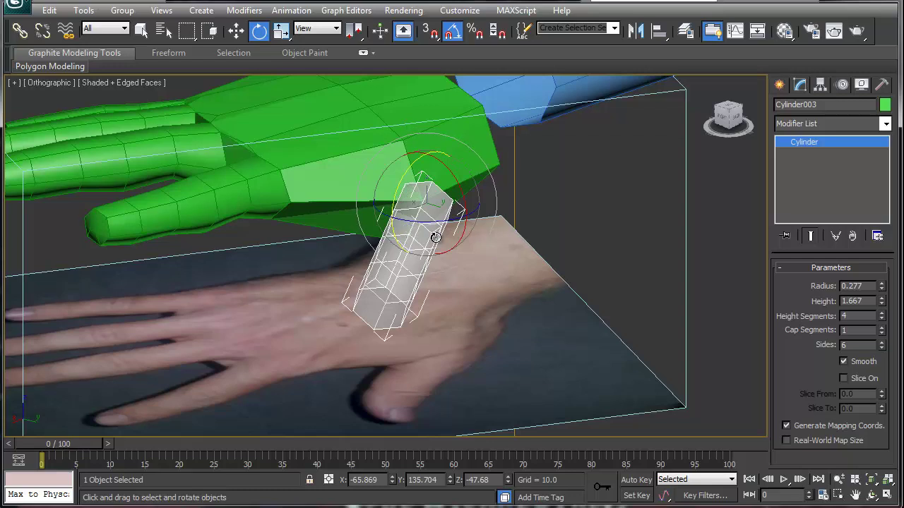
drag(436, 237, 427, 232)
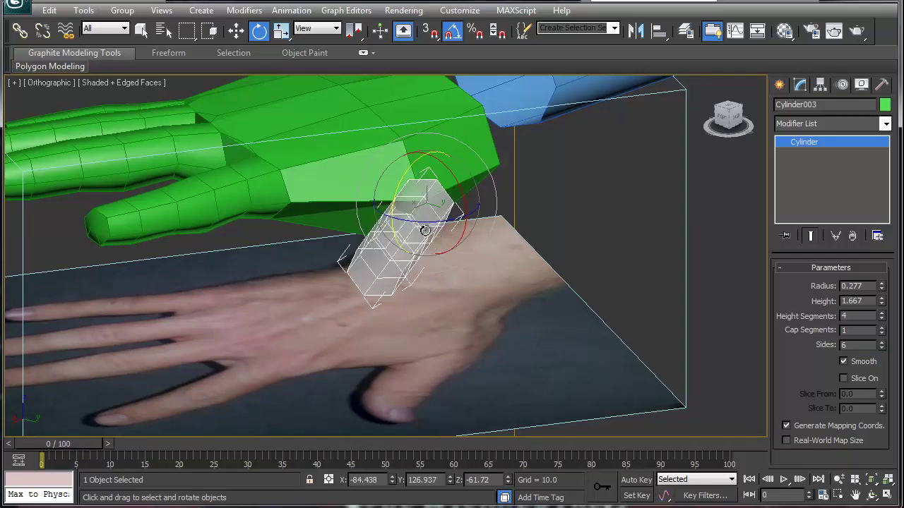
Convert the thumb cylinder to an Editable Poly.
right_click(381, 275)
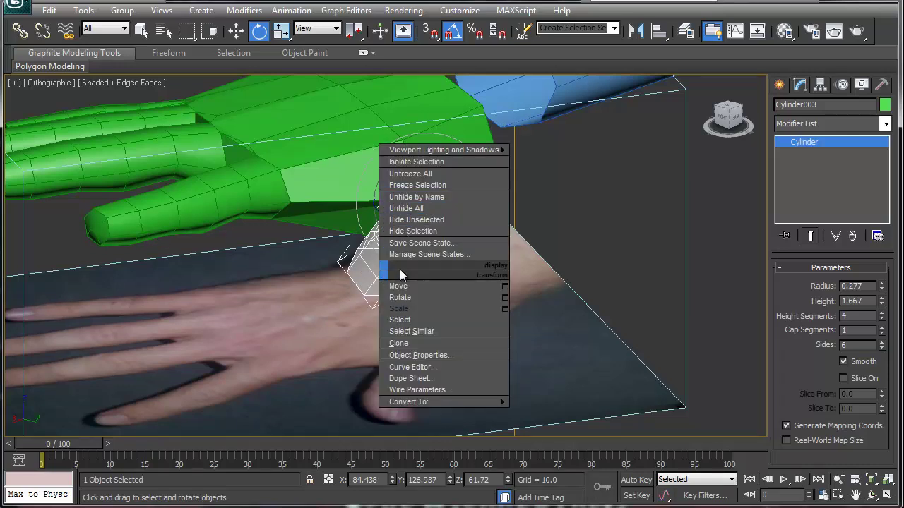
click(809, 142)
right_click(808, 142)
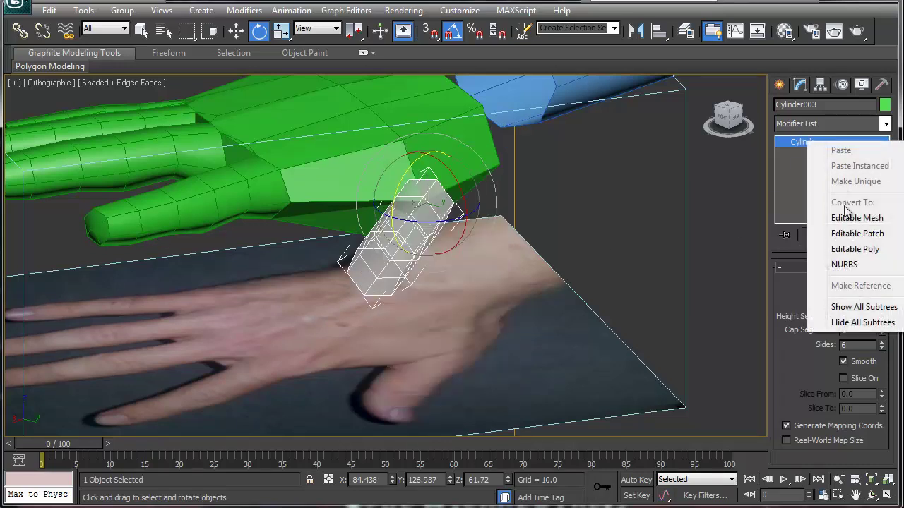
click(854, 249)
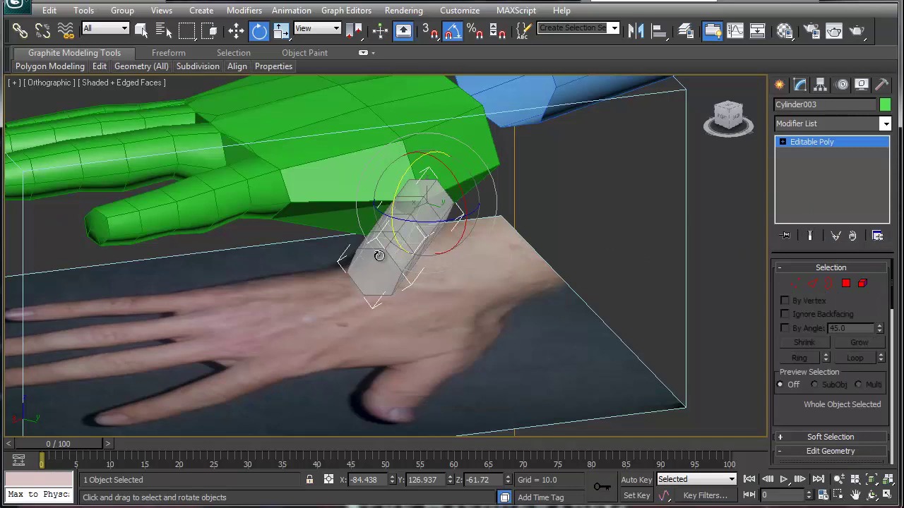
Cut new edges across the cylinder's fingertip cap, connecting its corners to two new points inside the cap.
scroll(383, 260, up, 2)
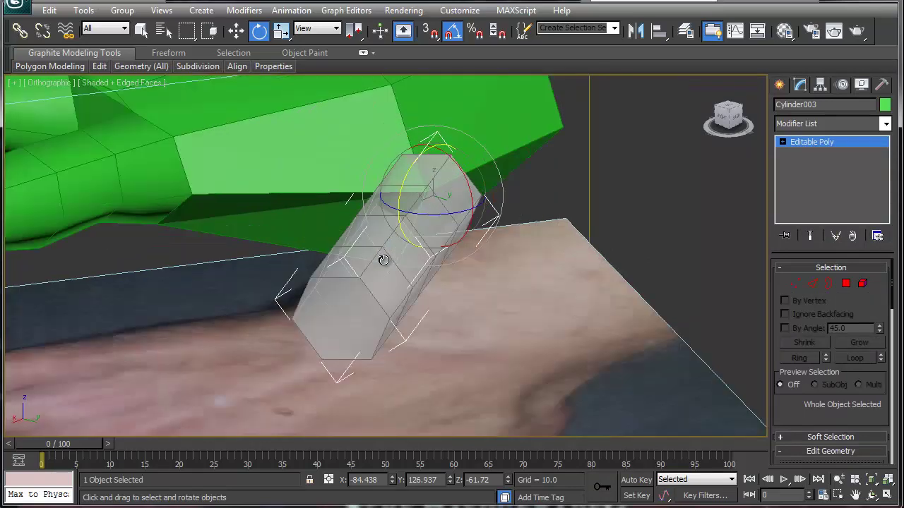
right_click(353, 295)
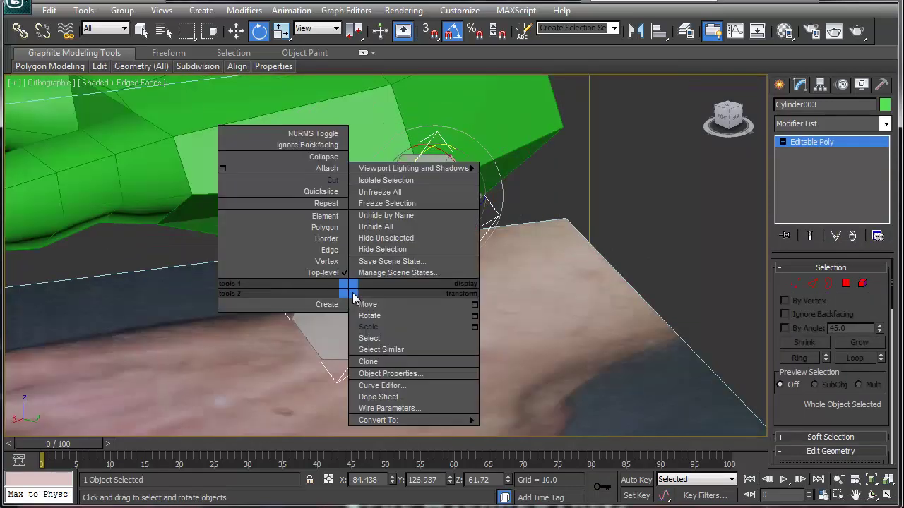
click(330, 182)
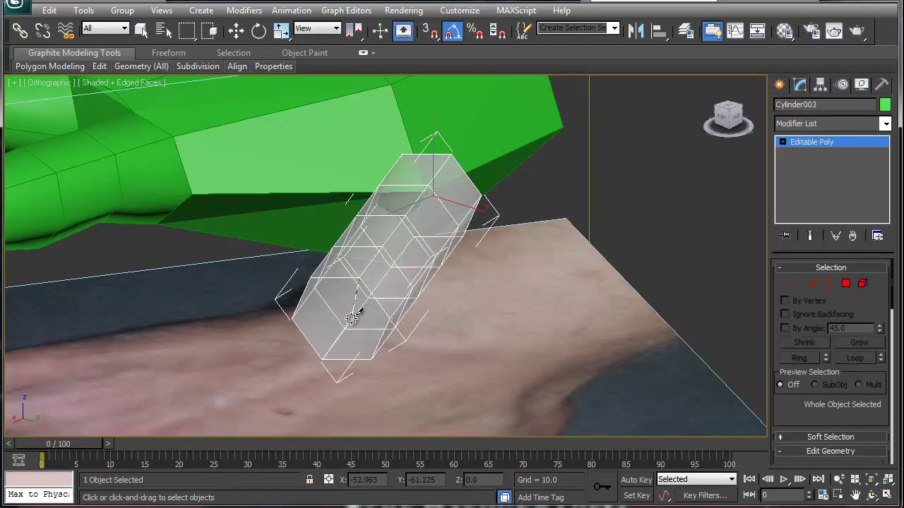
click(352, 319)
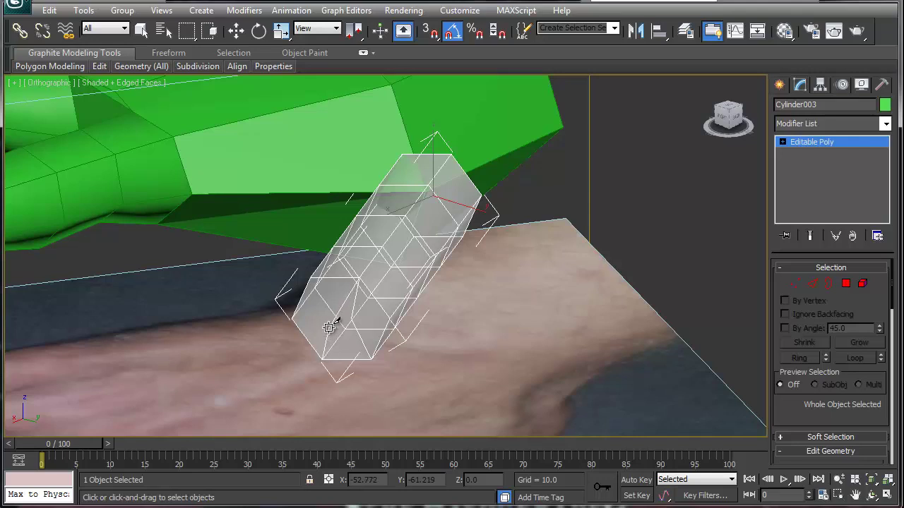
click(310, 277)
right_click(310, 278)
click(329, 326)
click(351, 319)
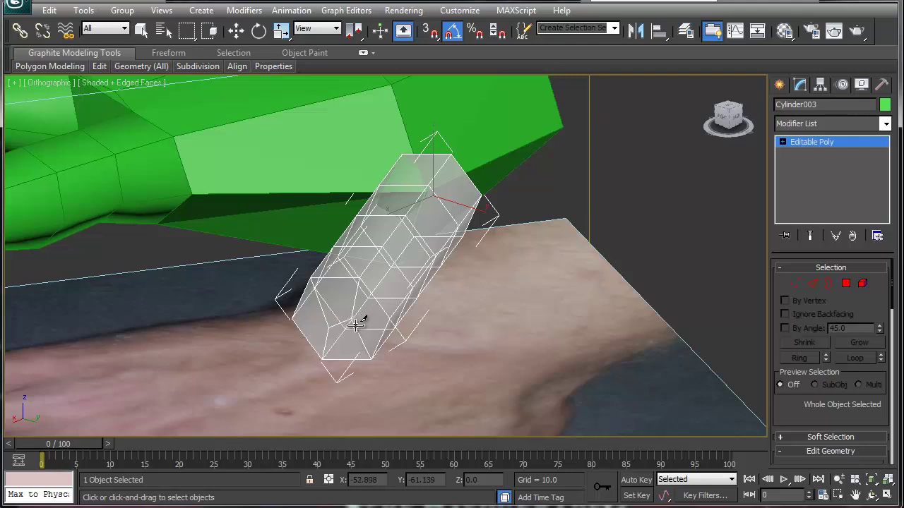
right_click(332, 327)
Adjust the new cap vertex's position, and pull both inner cap vertices outward to round off the thumb tip.
key(e)
key(2)
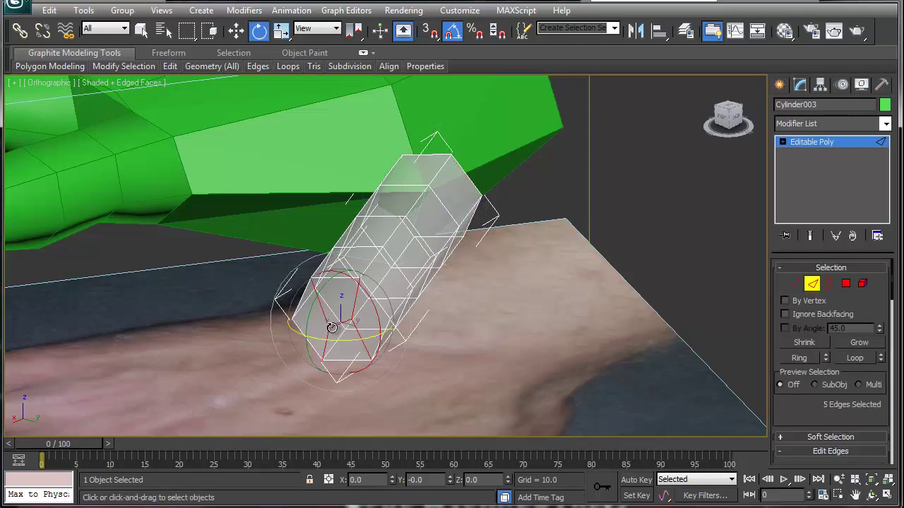
key(1)
click(331, 326)
key(w)
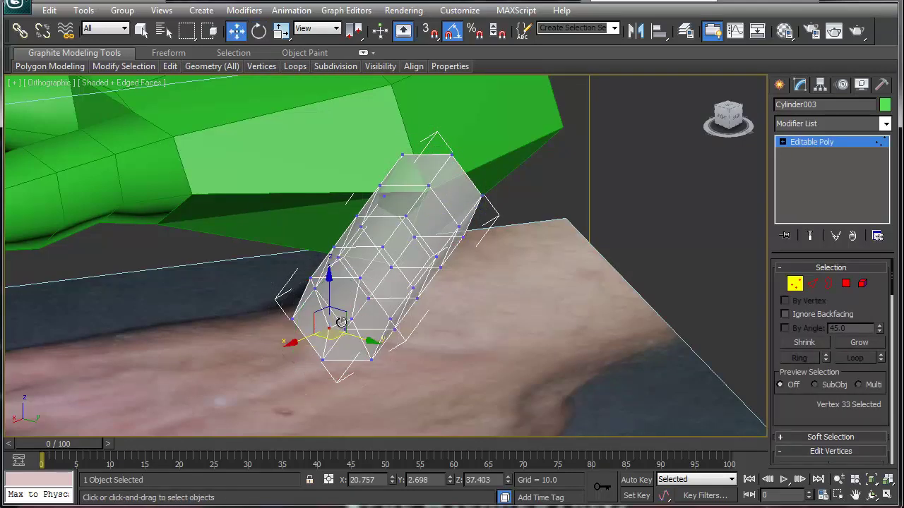
drag(345, 317, 341, 309)
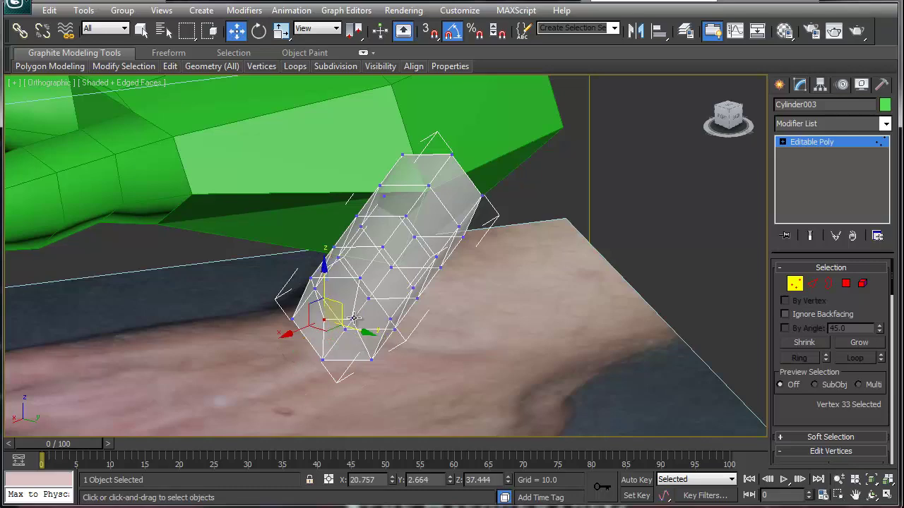
ctrl+click(353, 318)
alt+middle_drag(371, 279, 360, 330)
drag(353, 328, 332, 358)
Scale the thumb's inner vertex rings to follow the photo, narrowing the middle ring and widening the one closer to the palm.
alt+middle_drag(369, 273, 385, 307)
drag(275, 209, 416, 266)
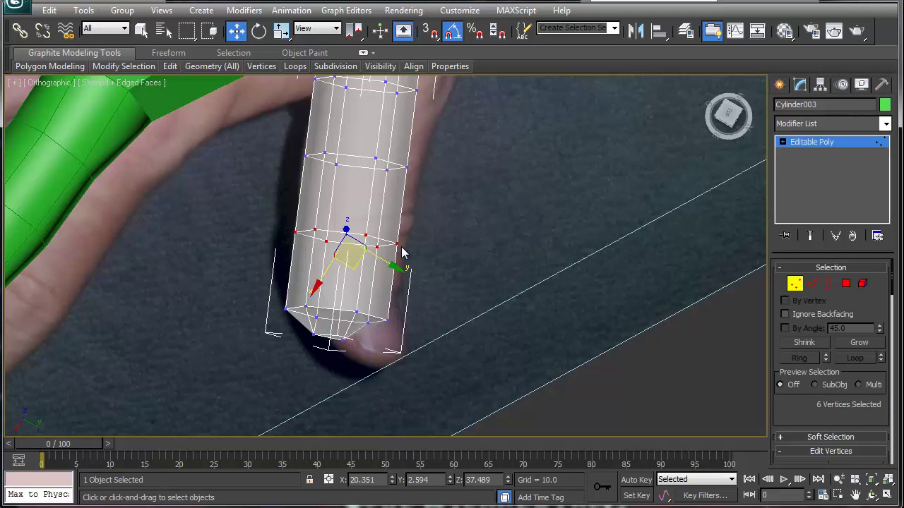
key(r)
mouse_move(355, 264)
mouse_down()
mouse_move(356, 277)
mouse_move(358, 266)
mouse_up()
drag(305, 147, 365, 176)
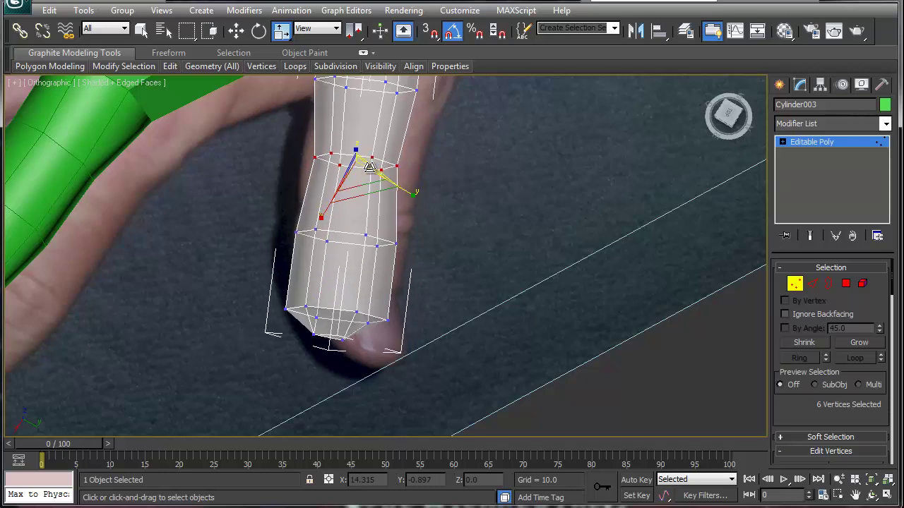
middle_drag(381, 152, 369, 358)
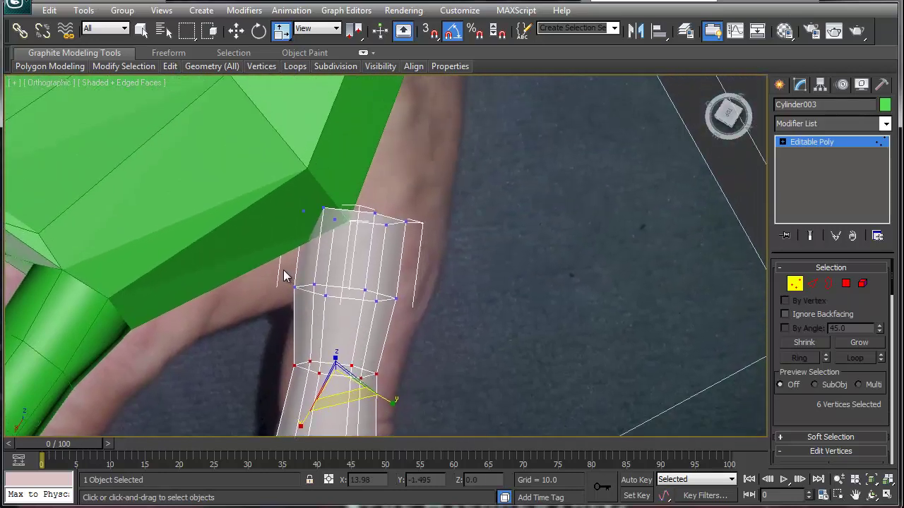
drag(425, 320, 424, 318)
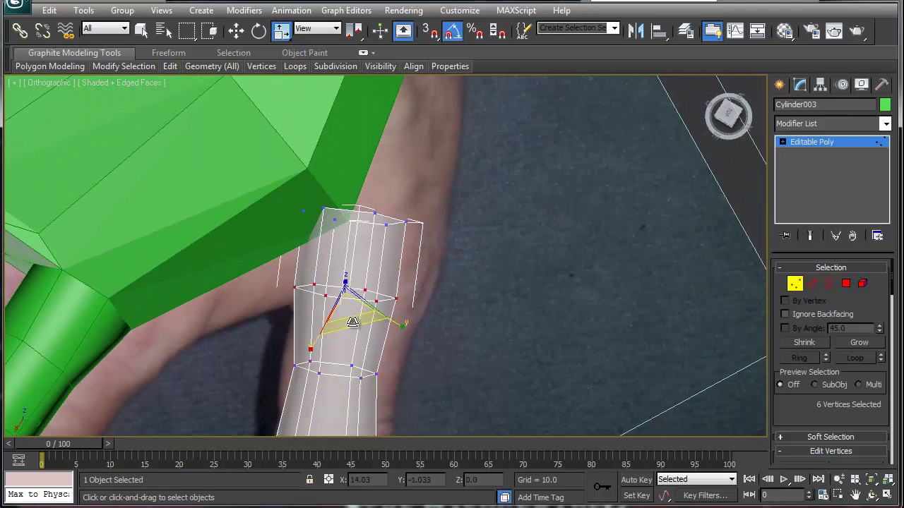
drag(352, 322, 362, 331)
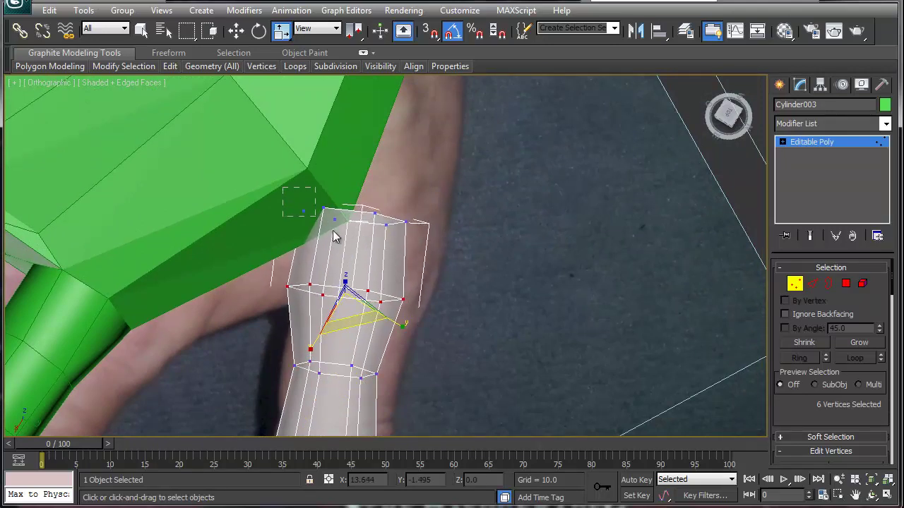
Move the vertex ring at the thumb's base against the side corner of the palm.
drag(451, 254, 450, 255)
alt+middle_drag(395, 244, 293, 170)
middle_drag(371, 234, 347, 282)
key(w)
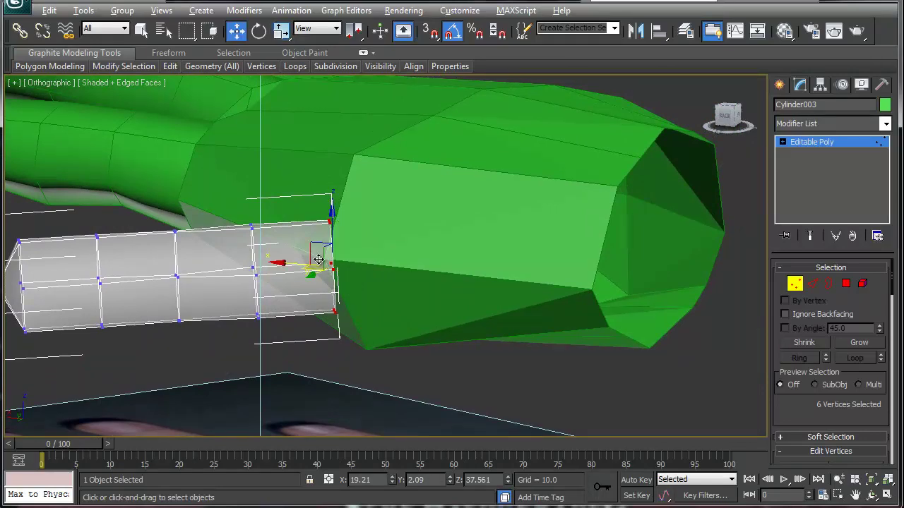
alt+middle_drag(319, 262, 317, 283)
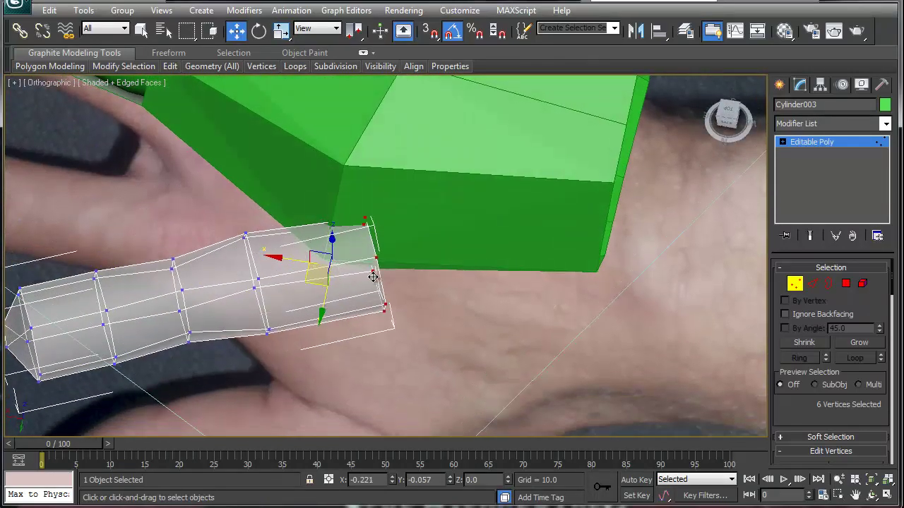
drag(386, 275, 319, 283)
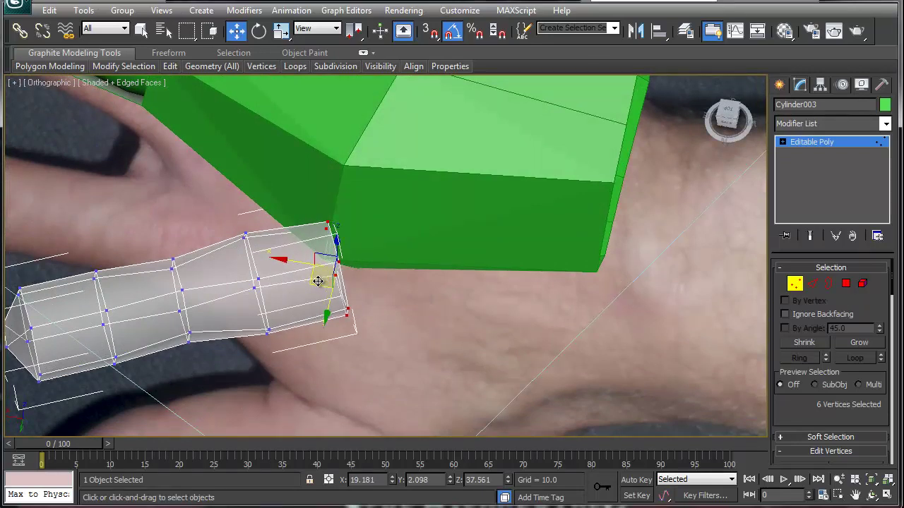
Rotate the base ring to lie along the palm's side and shift it toward the wrist.
key(e)
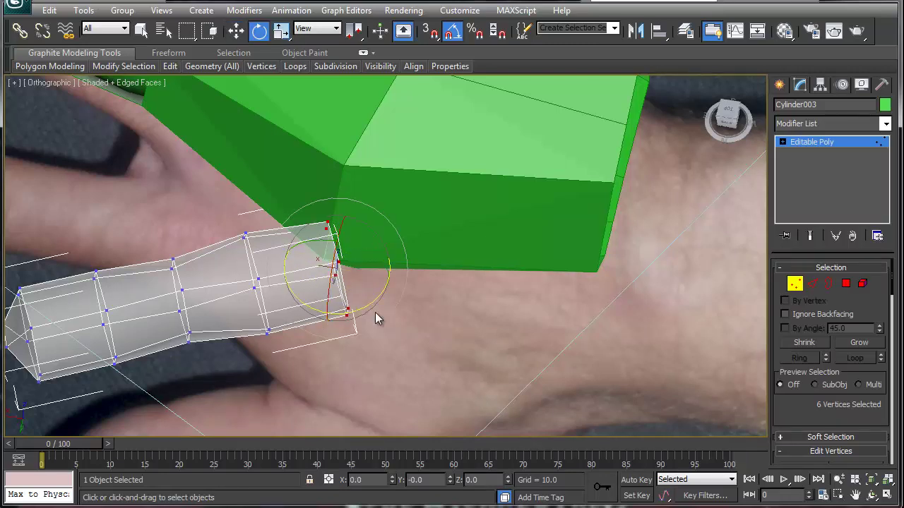
drag(363, 308, 456, 285)
key(r)
key(w)
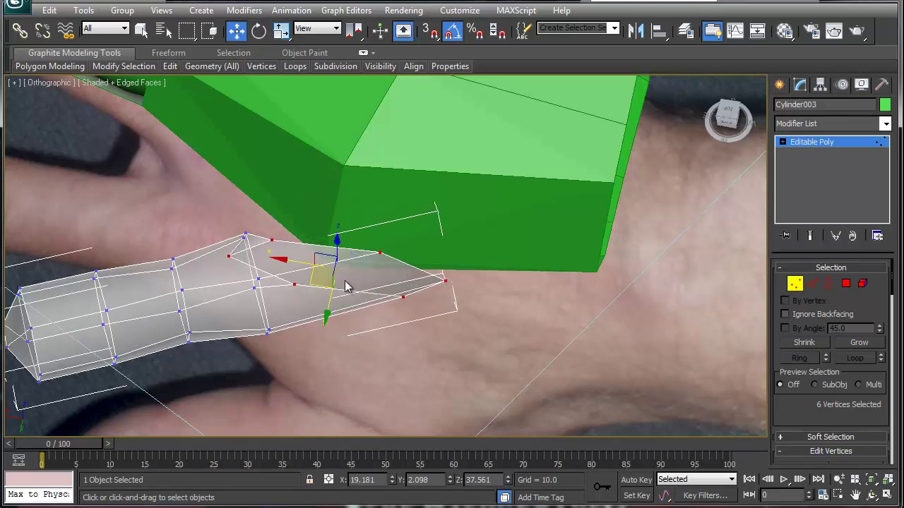
drag(309, 281, 412, 284)
Try to lower the bottom vertices of the thumb's base ring.
alt+middle_drag(412, 282, 413, 202)
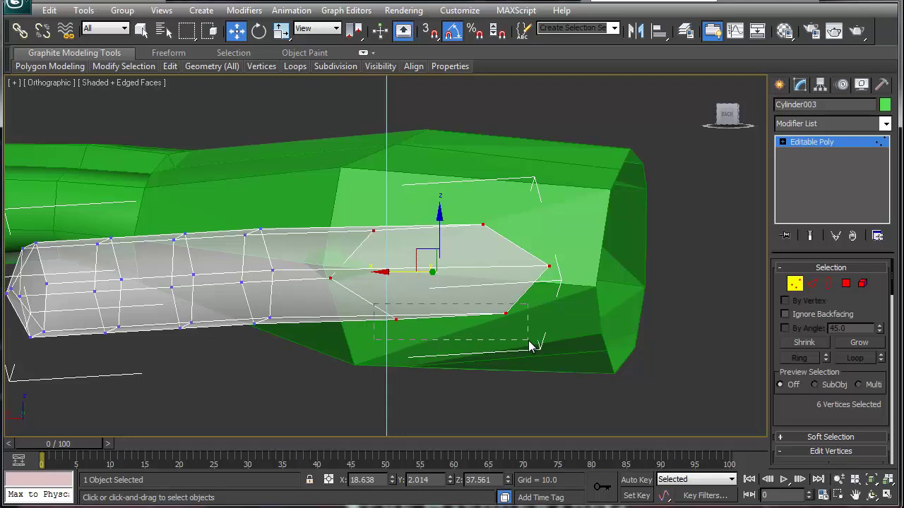
drag(529, 342, 529, 342)
drag(454, 269, 454, 318)
key(ctrl+z)
Select all thumb vertices except the base ring, rotate them and move them down.
alt+middle_drag(453, 319, 524, 293)
drag(475, 281, 464, 293)
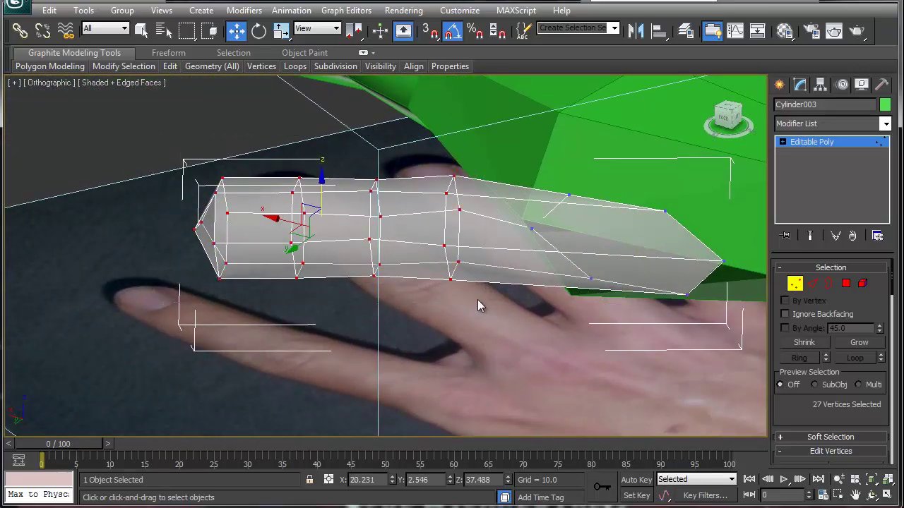
key(e)
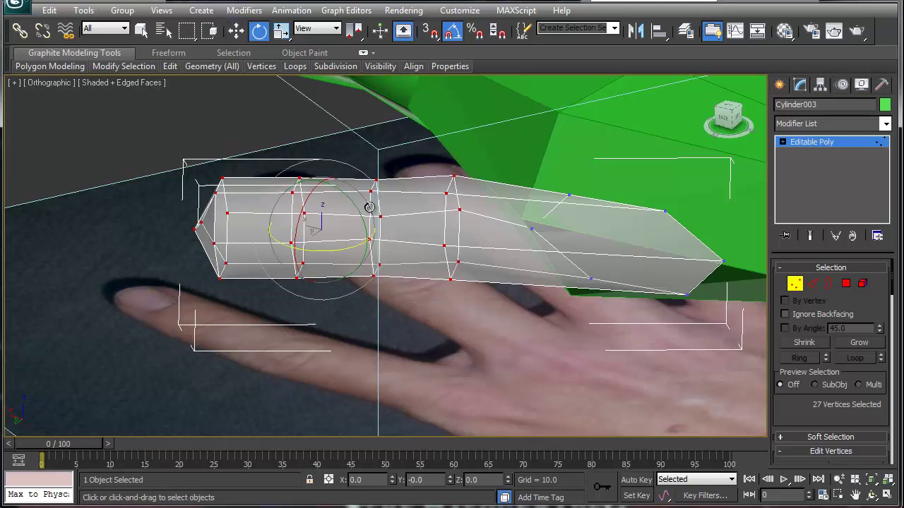
drag(355, 206, 329, 278)
key(w)
alt+middle_drag(329, 278, 295, 279)
QuickSlice a new edge loop across the thumb between the base ring and the nearest ring.
right_click(318, 197)
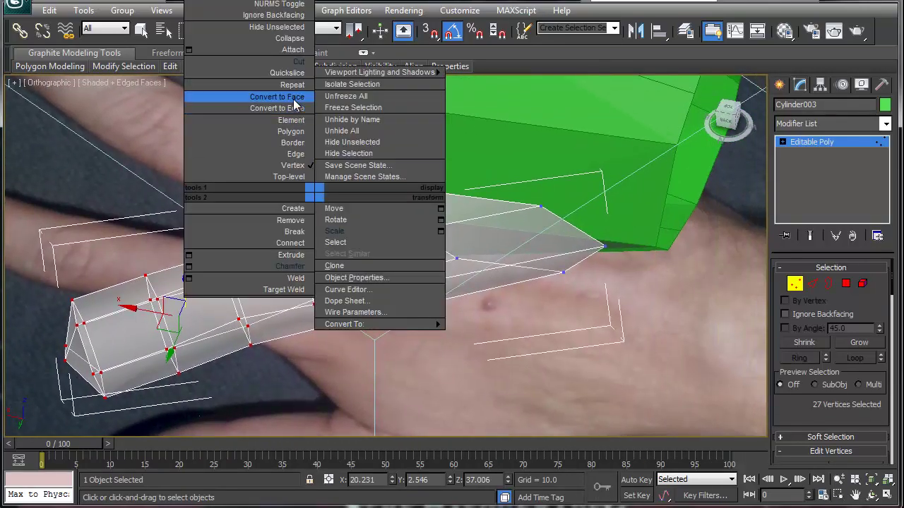
click(291, 73)
click(321, 184)
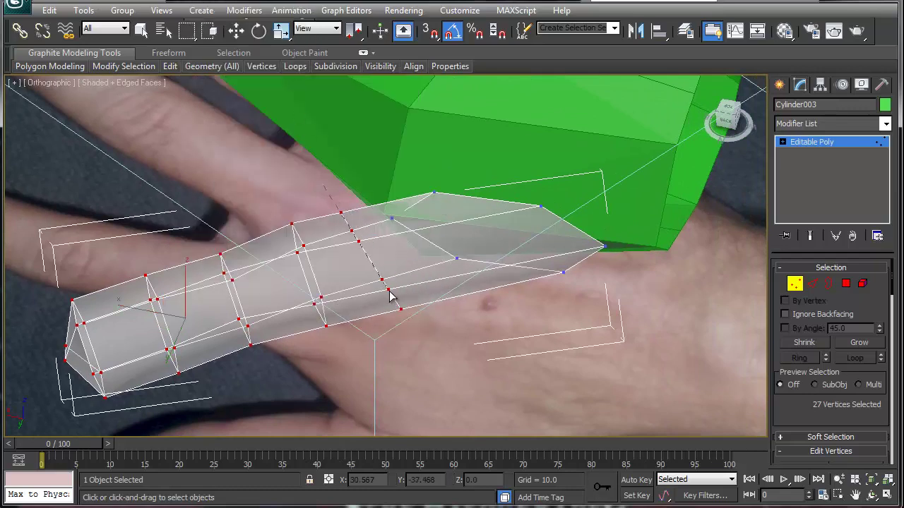
click(389, 291)
right_click(459, 308)
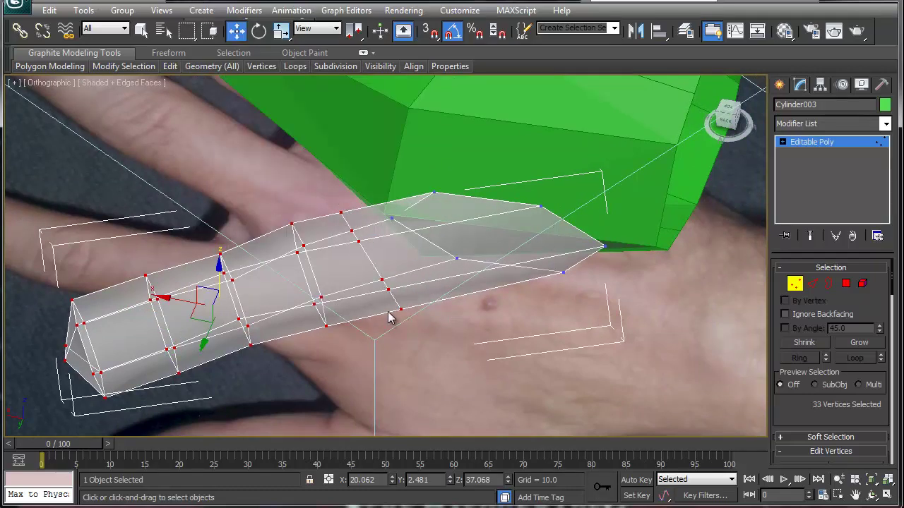
In the Top view, move the outer-side vertices of the new loop out toward the photographed thumb's outline.
key(v)
key(t)
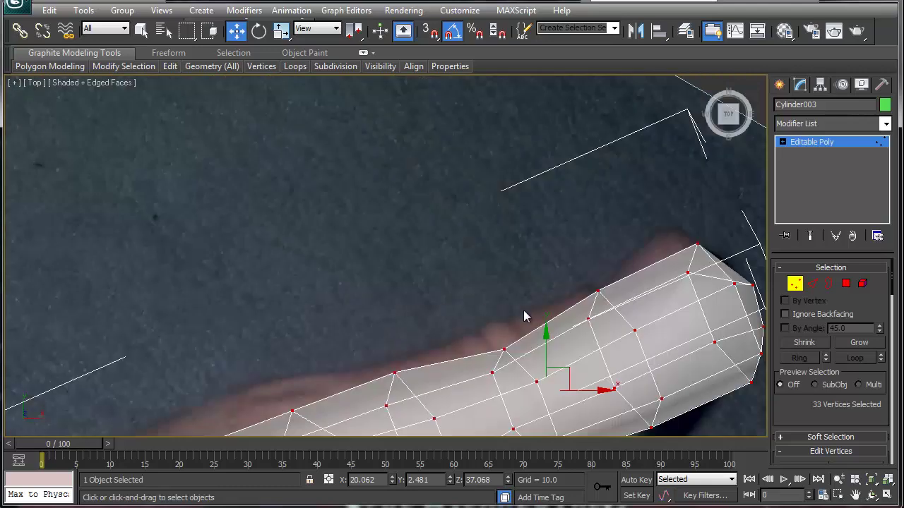
middle_drag(523, 306, 553, 160)
scroll(515, 284, down, 2)
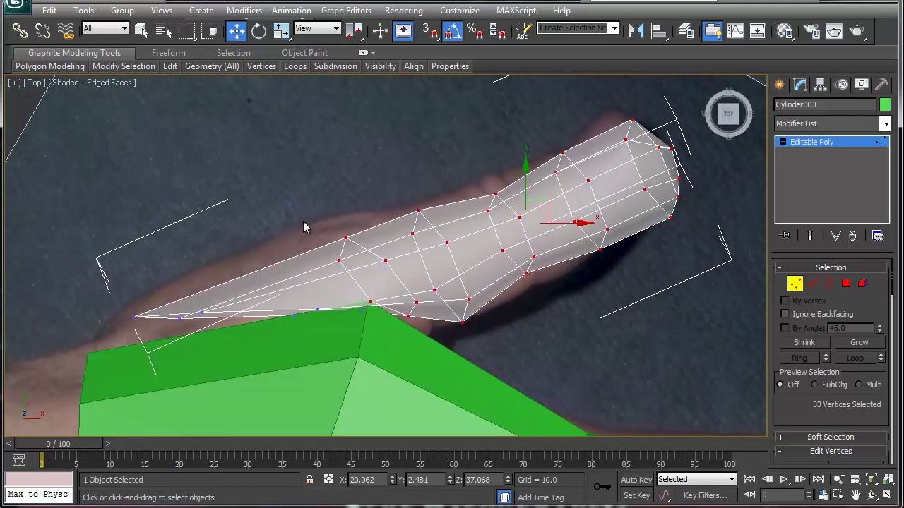
drag(303, 222, 399, 279)
drag(380, 240, 353, 217)
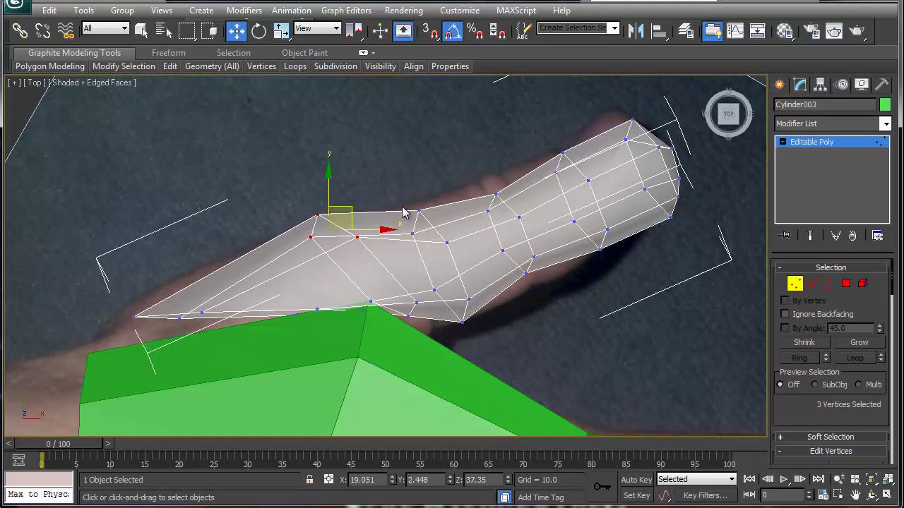
Move the outer vertices of the next two rings and the inner vertices of the middle ring to match the photographed outline.
middle_drag(422, 214, 346, 219)
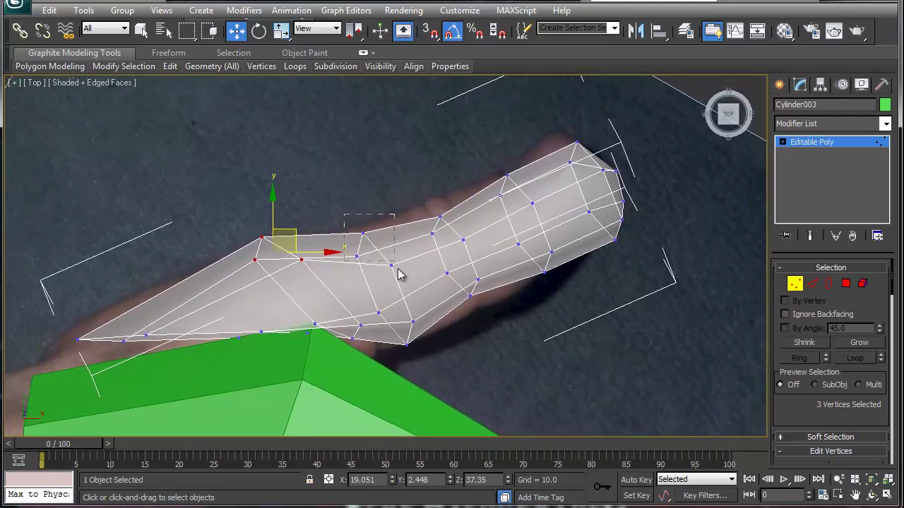
drag(399, 270, 401, 278)
drag(389, 231, 386, 223)
drag(453, 241, 462, 202)
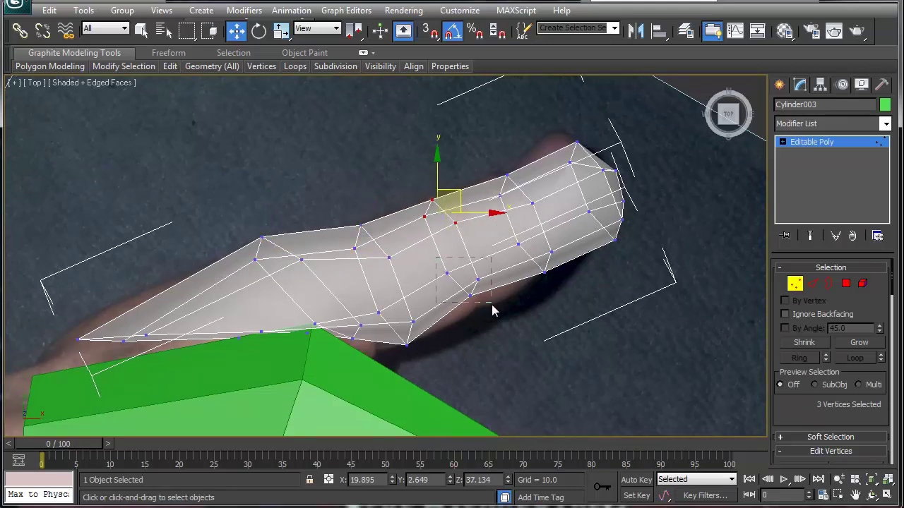
drag(492, 311, 492, 309)
drag(487, 271, 496, 283)
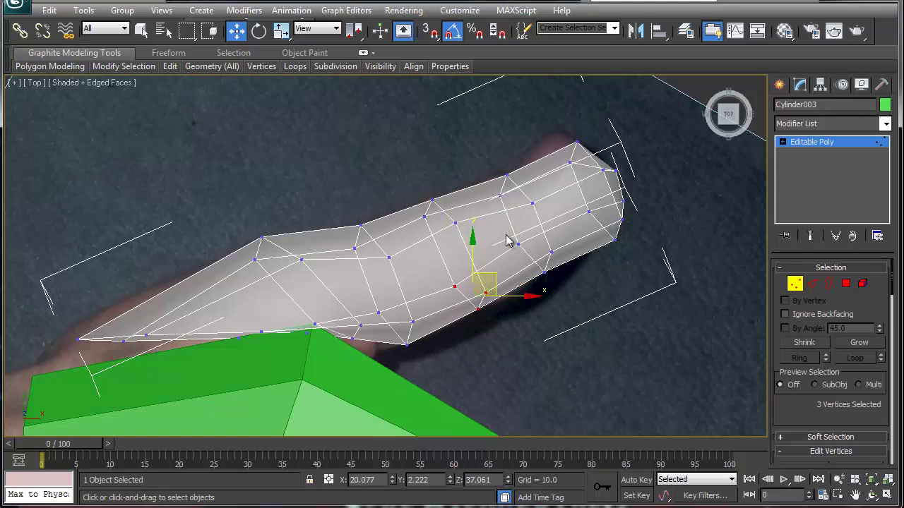
Reposition the outer, end and inner vertices of the thumb tip to follow the photographed fingertip.
drag(548, 126, 591, 172)
drag(595, 139, 576, 125)
drag(632, 191, 618, 155)
drag(633, 235, 631, 237)
drag(581, 200, 647, 265)
drag(631, 206, 599, 197)
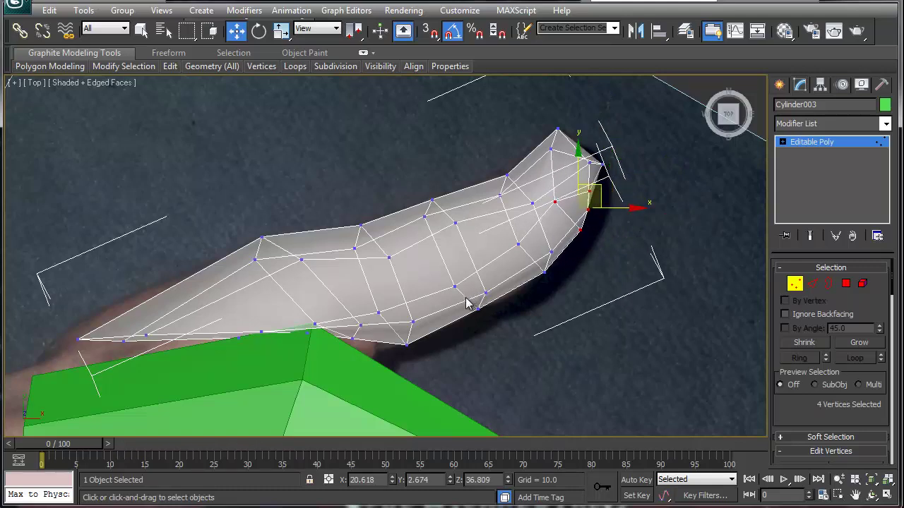
middle_drag(445, 311, 540, 236)
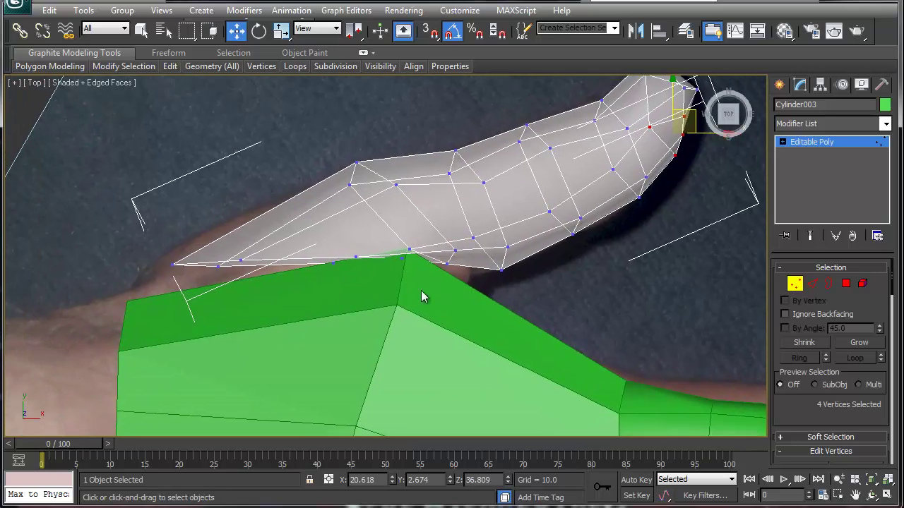
Select the thumb and the hand as whole objects and isolate them from the reference photo.
alt+middle_drag(381, 319, 179, 279)
scroll(279, 281, down, 5)
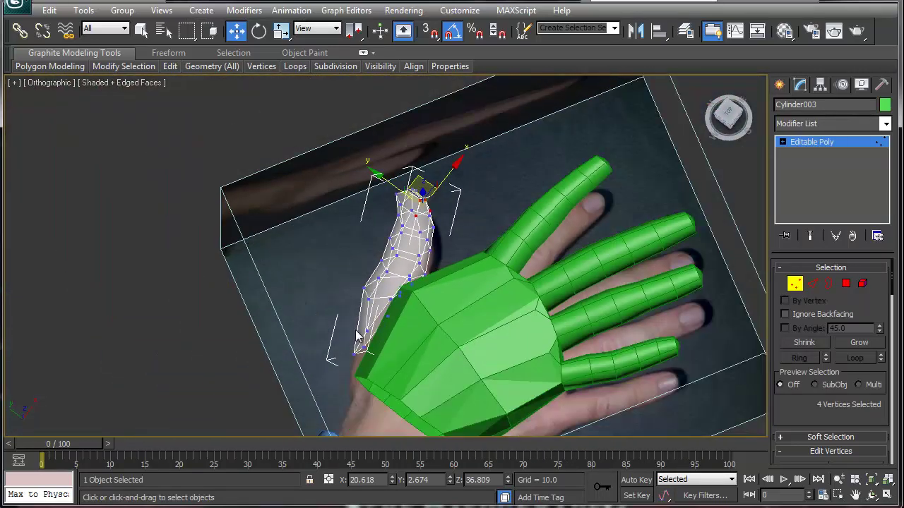
click(790, 284)
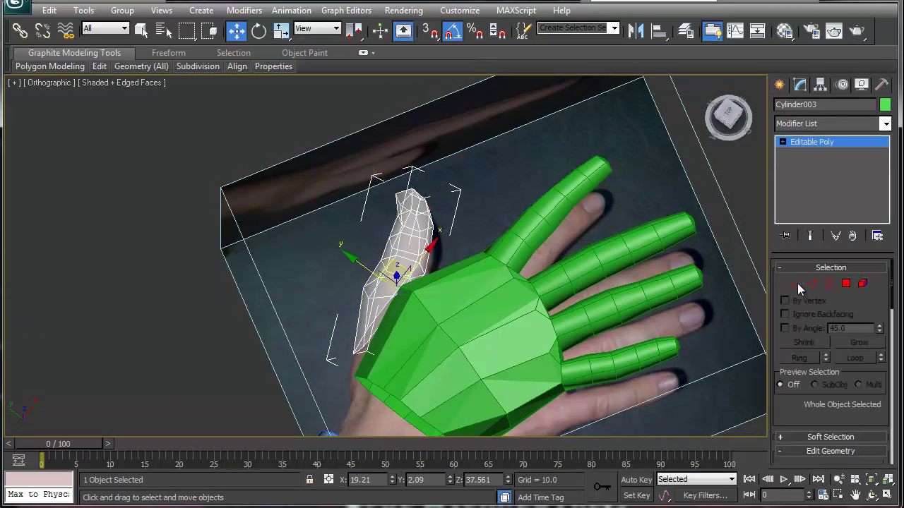
ctrl+click(472, 297)
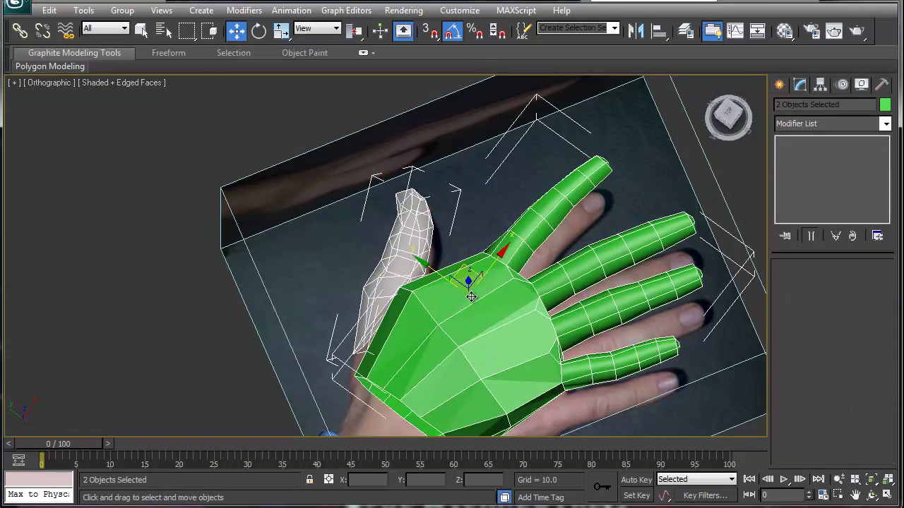
key(alt+q)
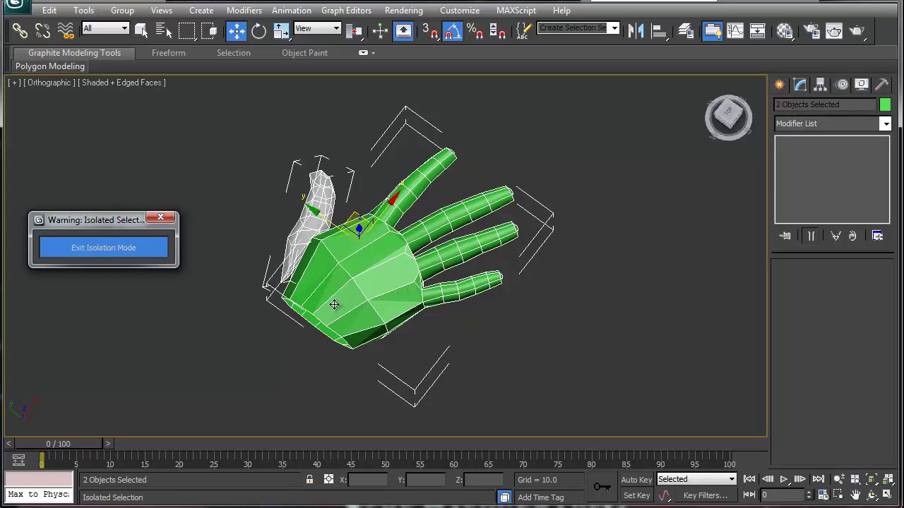
alt+middle_drag(333, 304, 372, 255)
scroll(373, 255, up, 3)
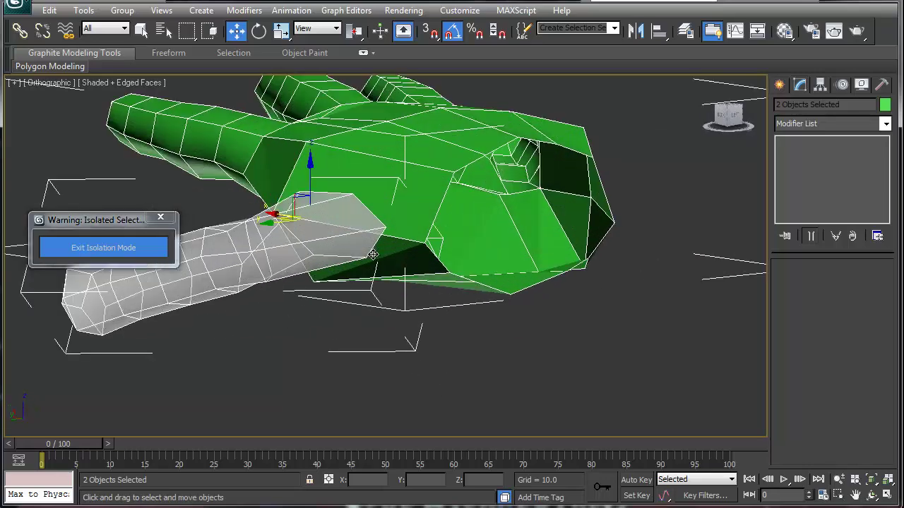
scroll(373, 254, up, 3)
scroll(516, 355, down, 2)
middle_drag(516, 355, 494, 293)
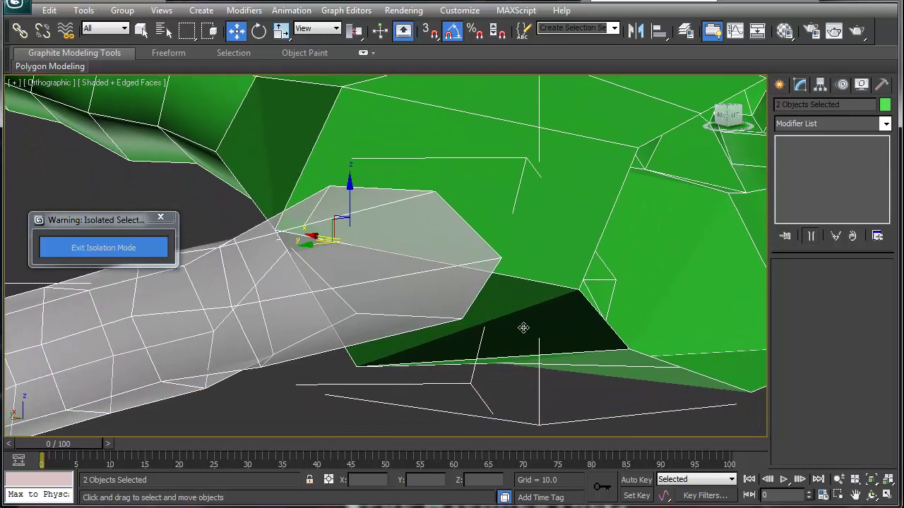
Cut the upper half of a hexagonal thumb outline into the hand's side and connect its two upper corners to the neighbouring palm vertices.
right_click(524, 279)
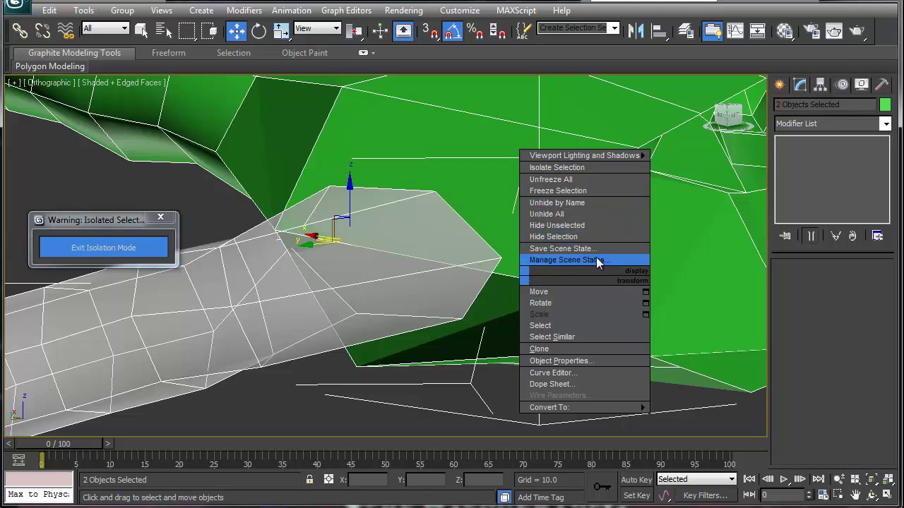
click(667, 238)
click(586, 252)
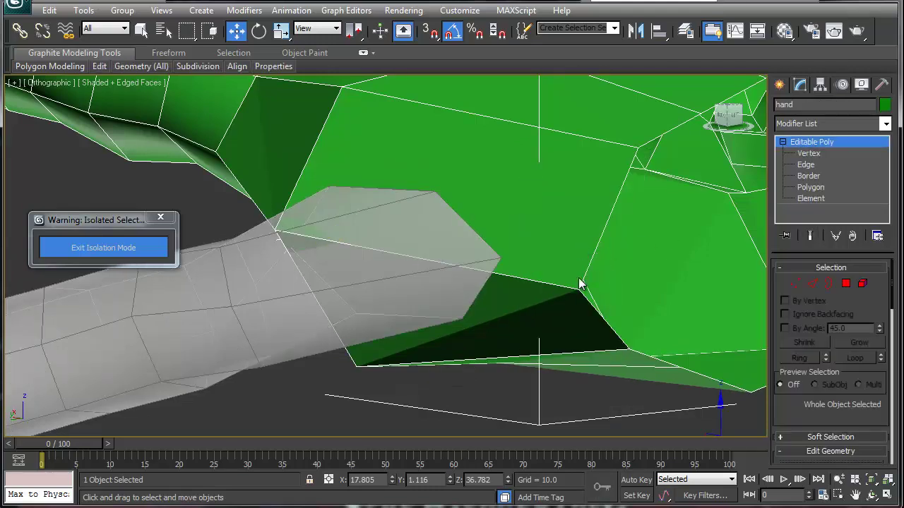
right_click(575, 277)
click(544, 166)
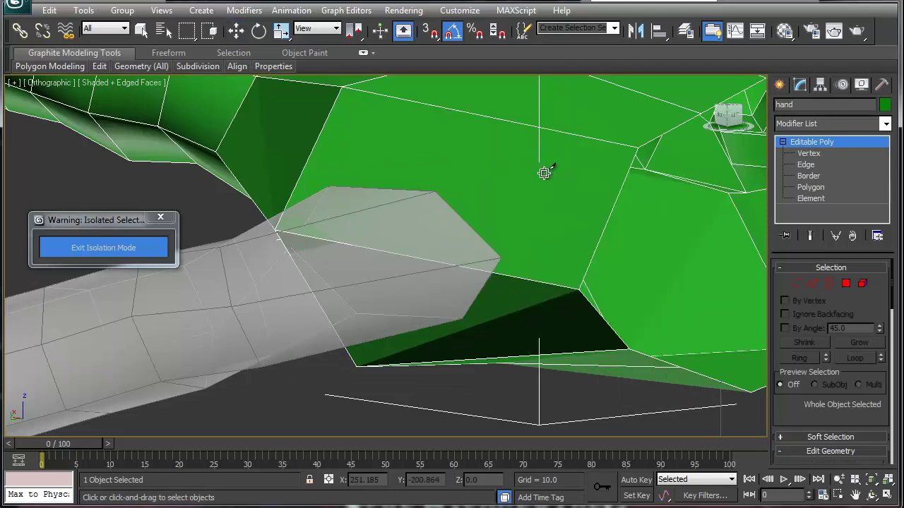
click(577, 288)
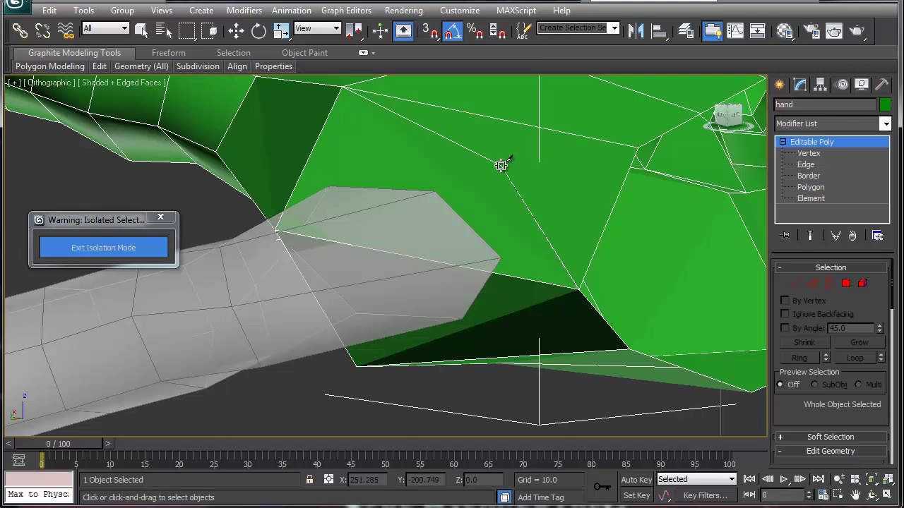
click(500, 166)
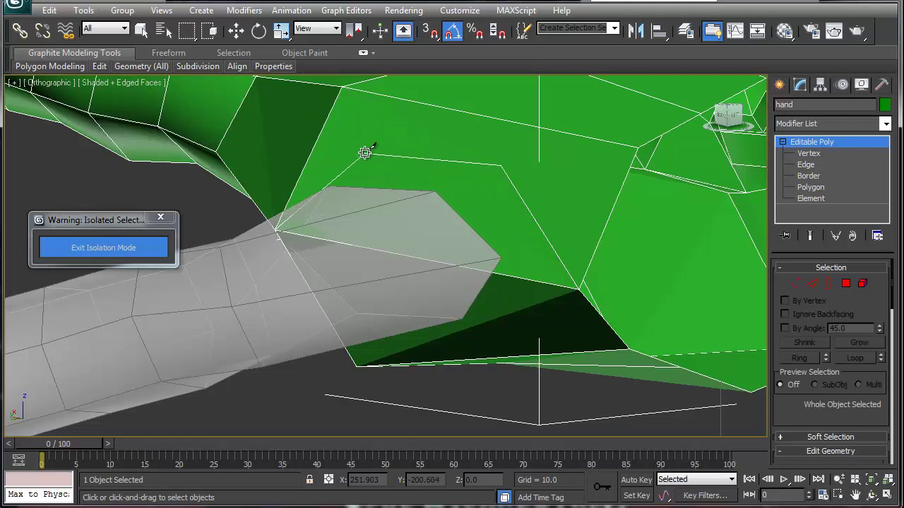
click(360, 151)
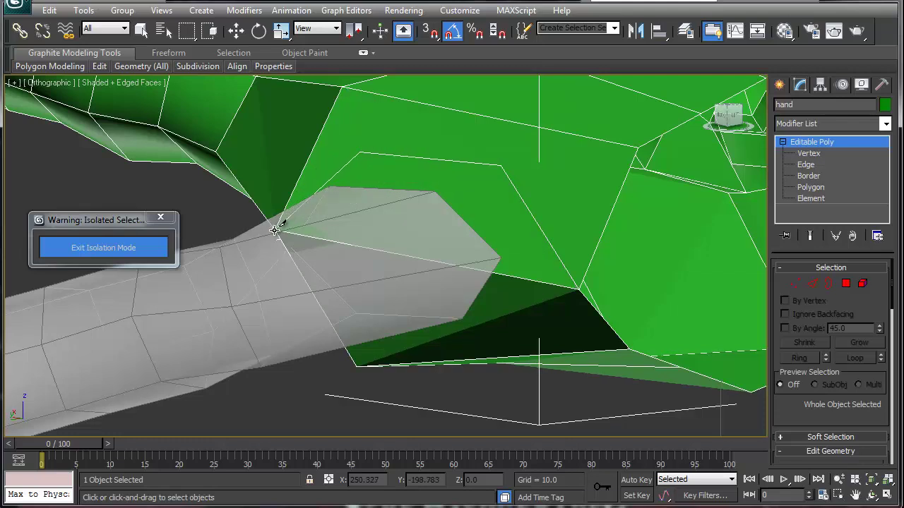
click(275, 229)
click(342, 88)
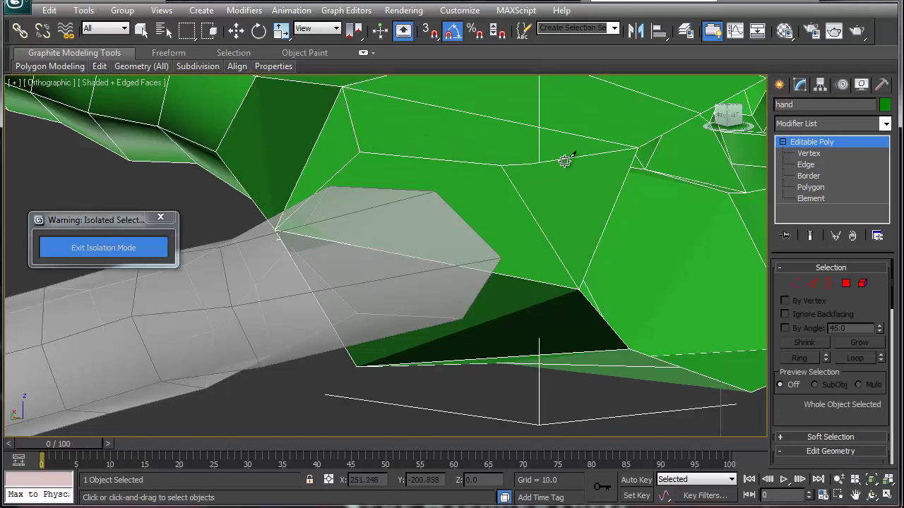
click(638, 148)
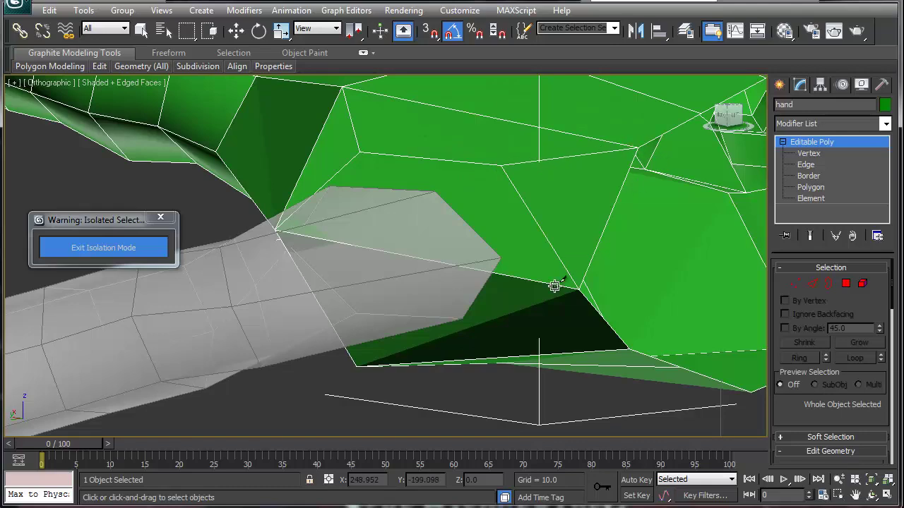
Cut the lower half of the hexagonal outline on the palm's underside and connect its two lower corners to the neighbouring vertices.
alt+middle_drag(514, 346, 443, 420)
middle_drag(462, 196, 434, 246)
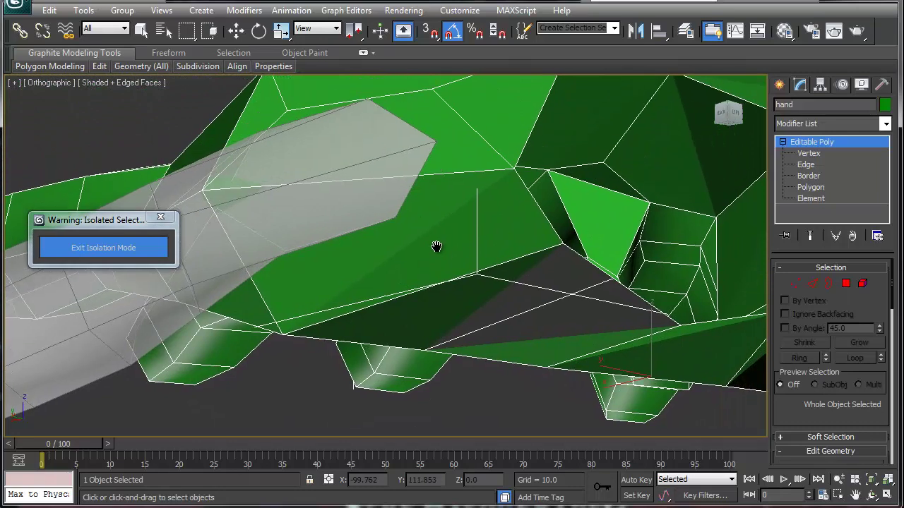
click(512, 171)
click(456, 235)
click(328, 288)
click(200, 191)
click(280, 337)
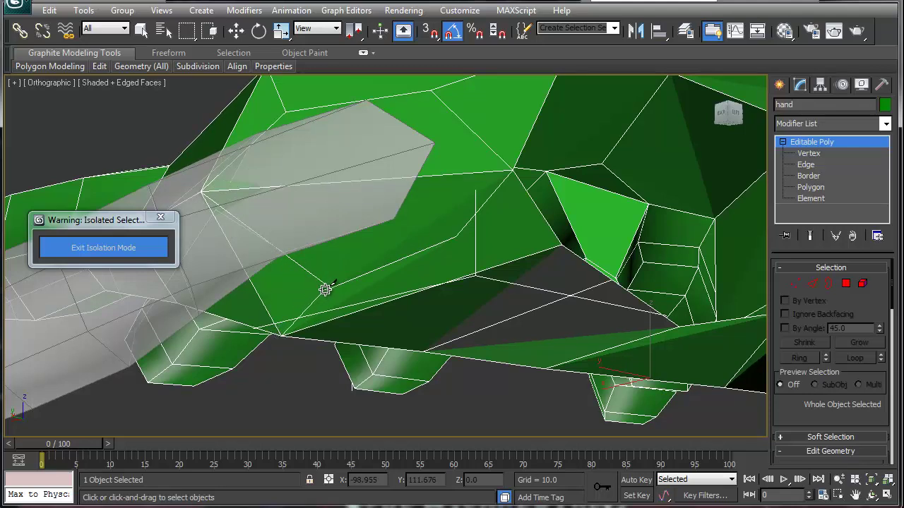
click(330, 288)
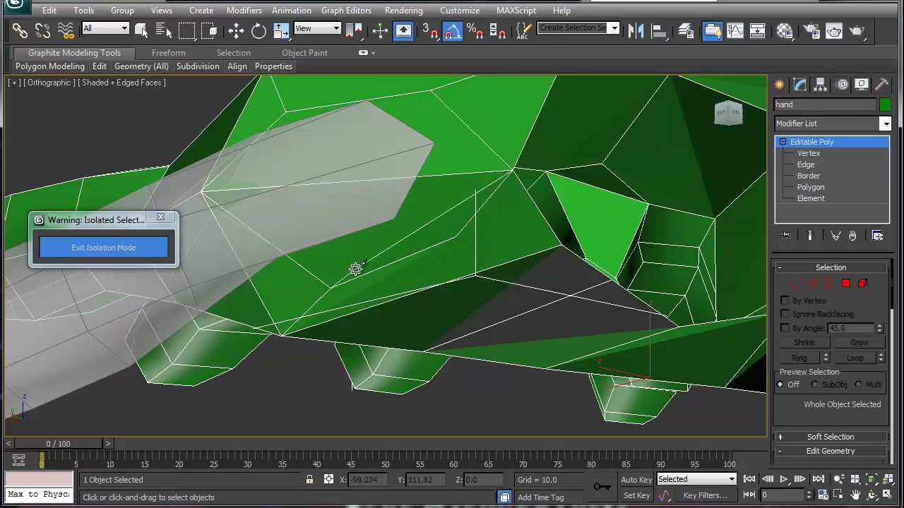
click(458, 235)
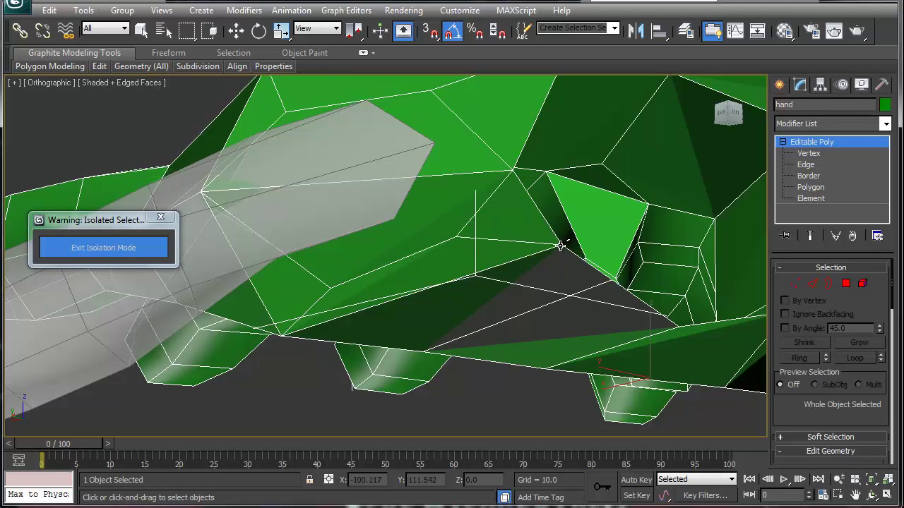
Delete the two polygons inside the hexagonal outline to open a hole for the thumb.
click(847, 284)
key(w)
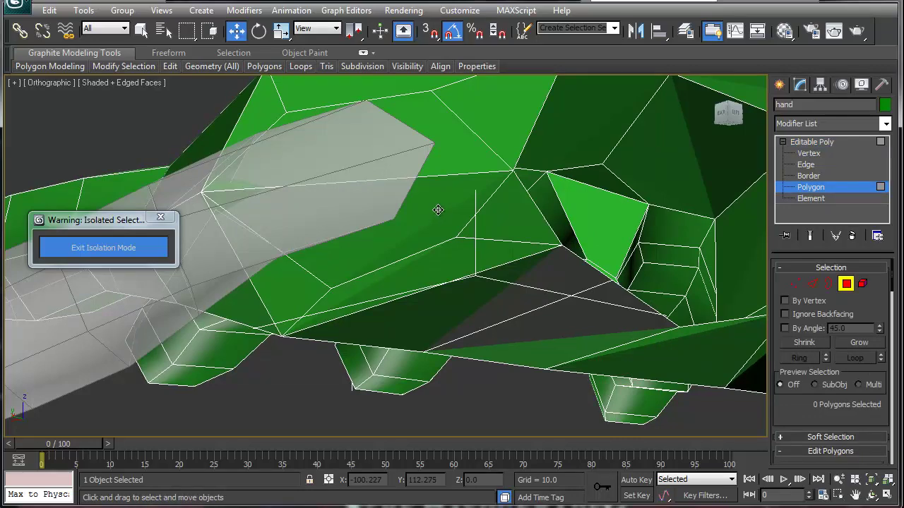
scroll(452, 212, down, 3)
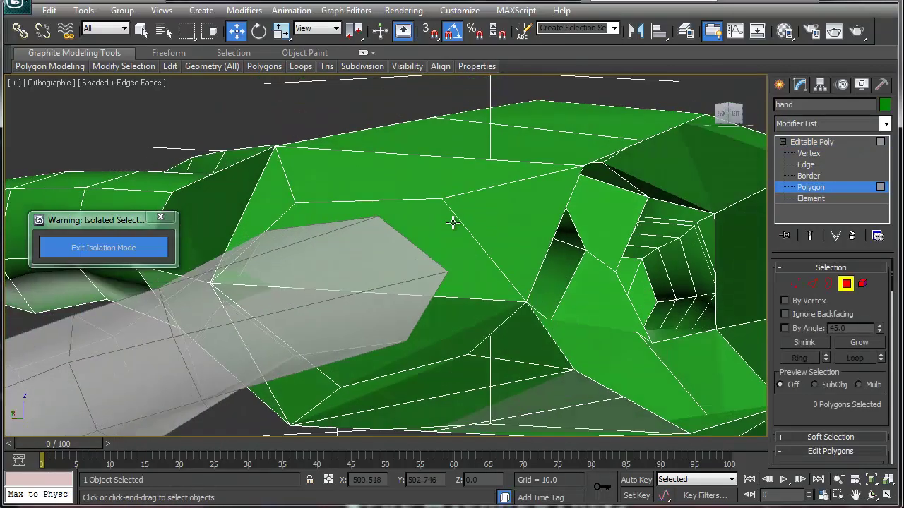
click(456, 267)
ctrl+click(452, 334)
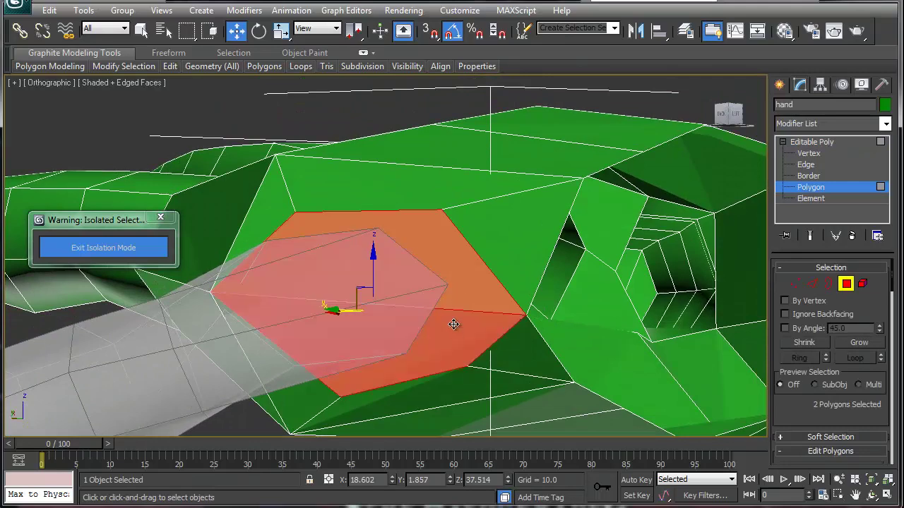
key(Delete)
Attach the thumb to the hand object.
alt+middle_drag(444, 317, 428, 91)
alt+middle_drag(406, 244, 405, 247)
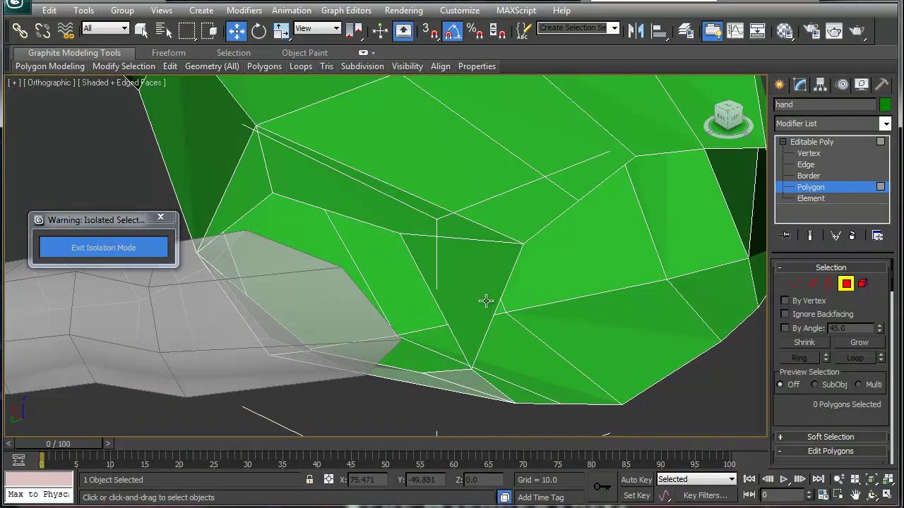
scroll(794, 387, down, 5)
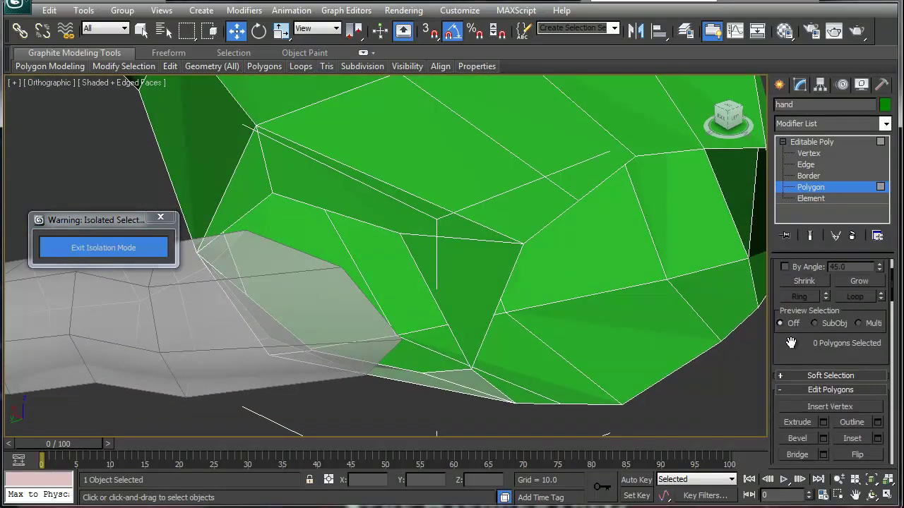
scroll(796, 383, down, 4)
scroll(788, 401, down, 1)
scroll(787, 400, up, 3)
scroll(788, 399, up, 4)
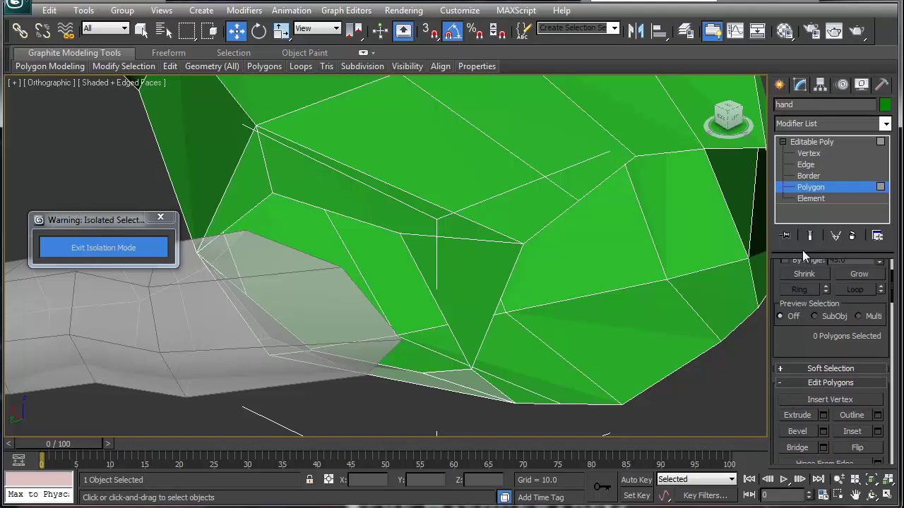
click(814, 189)
scroll(799, 402, down, 9)
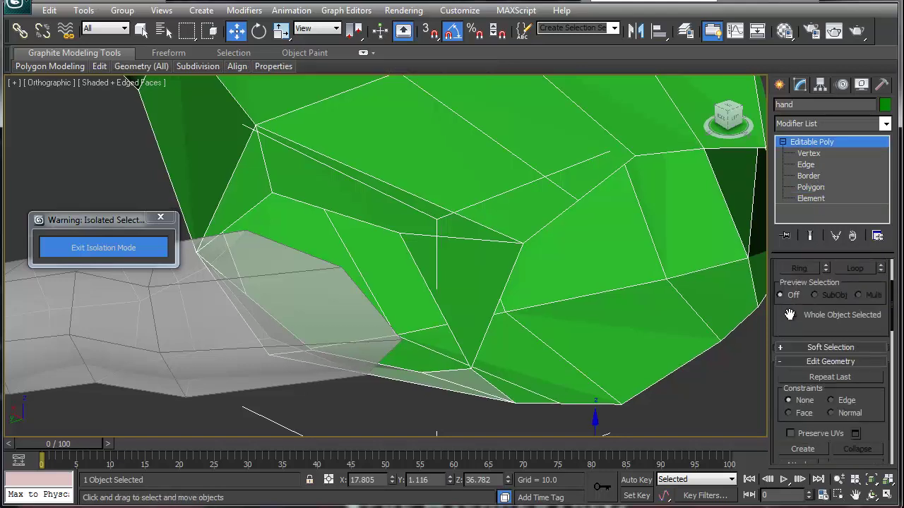
click(260, 335)
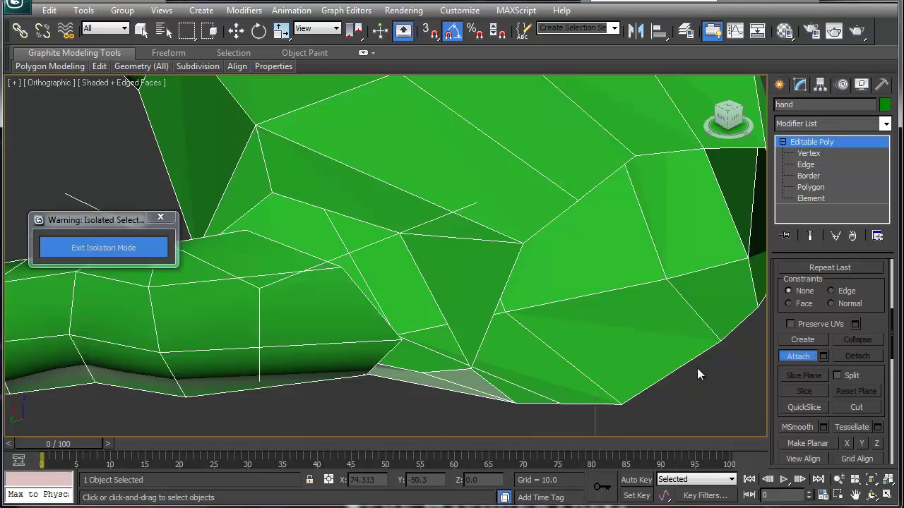
Try to target-weld the thumb's rearmost base vertex to the rear corner of the palm opening.
click(807, 154)
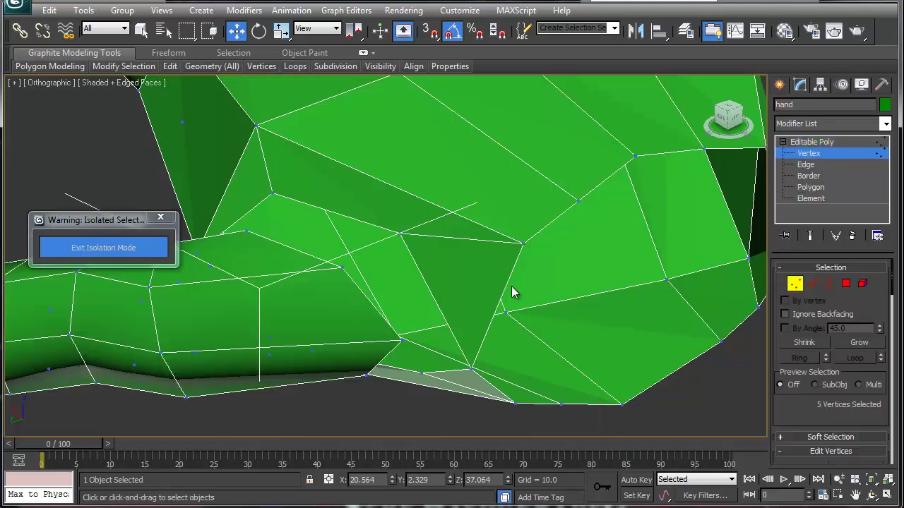
click(399, 341)
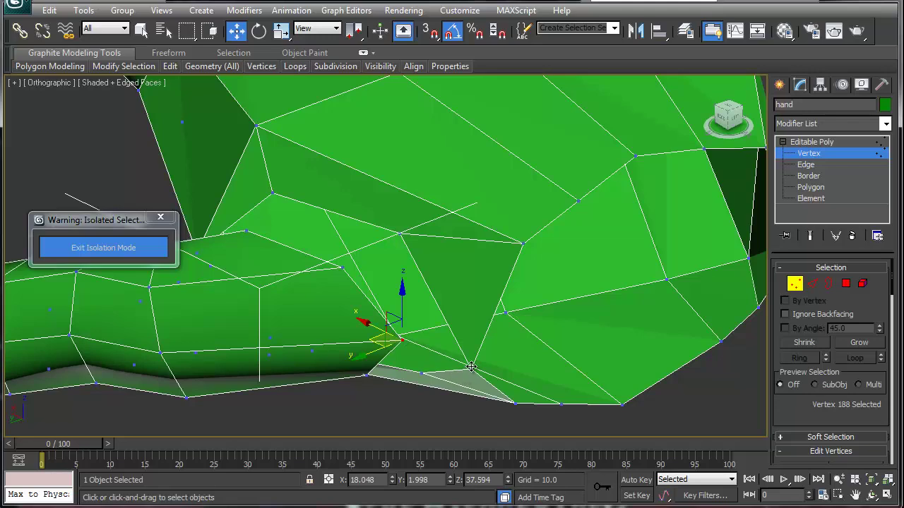
ctrl+click(470, 366)
click(399, 347)
click(399, 343)
right_click(400, 344)
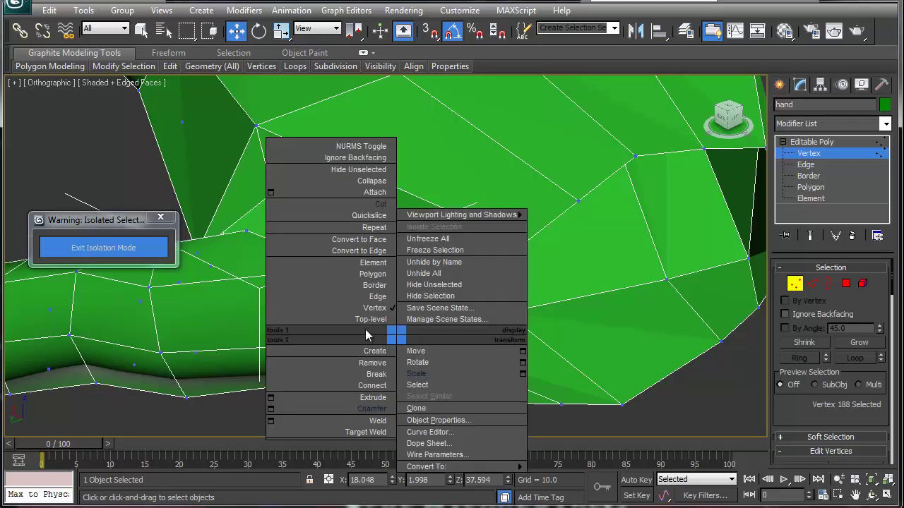
click(365, 432)
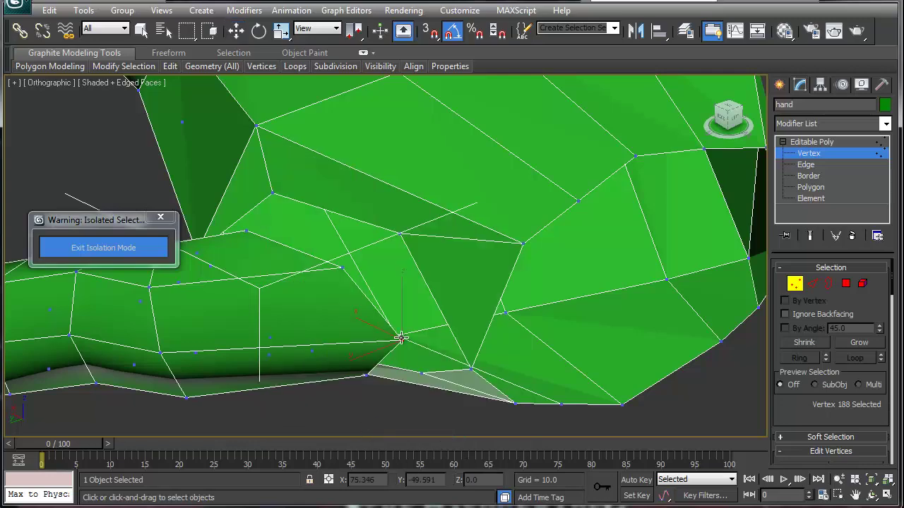
click(400, 338)
alt+middle_drag(463, 370, 471, 348)
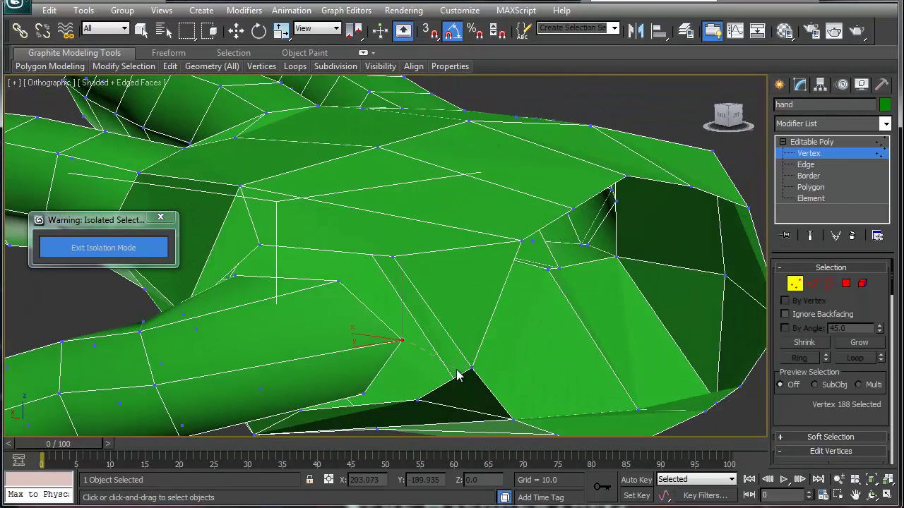
key(w)
Move the thumb's rearmost base vertex onto the rear corner of the palm opening and select both vertices.
click(472, 370)
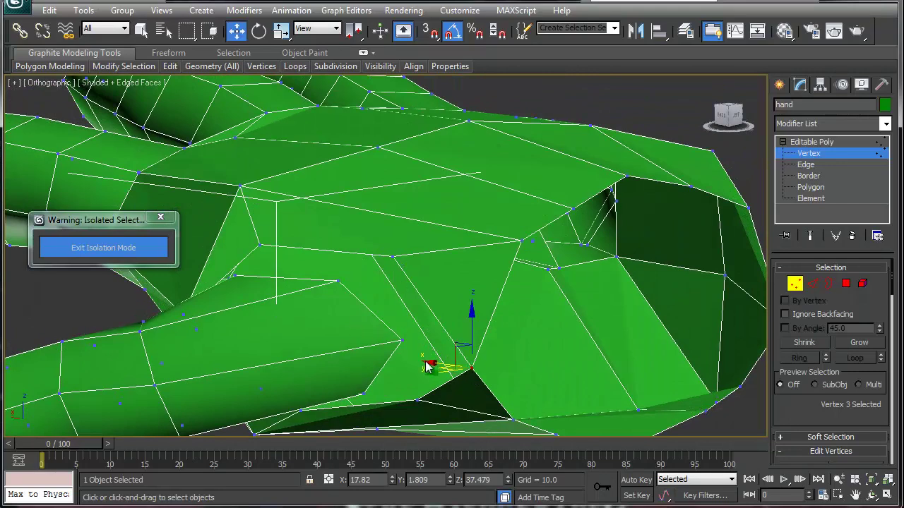
drag(402, 340, 470, 367)
ctrl+click(472, 368)
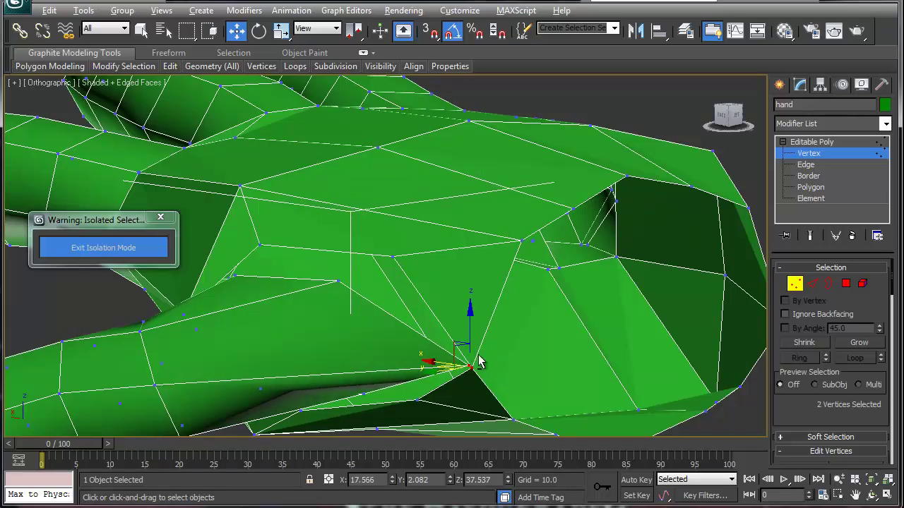
Delete the large polygon capping the open base of the thumb.
alt+middle_drag(476, 355, 400, 380)
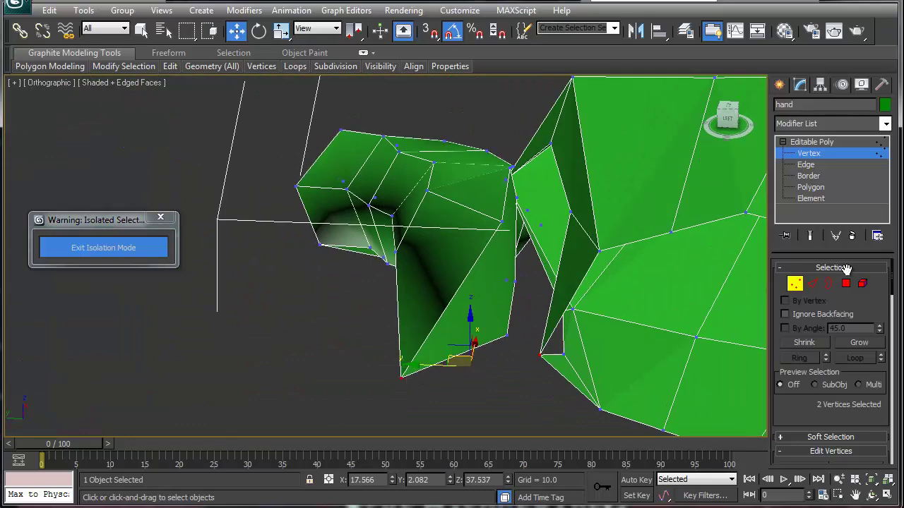
click(846, 283)
click(458, 319)
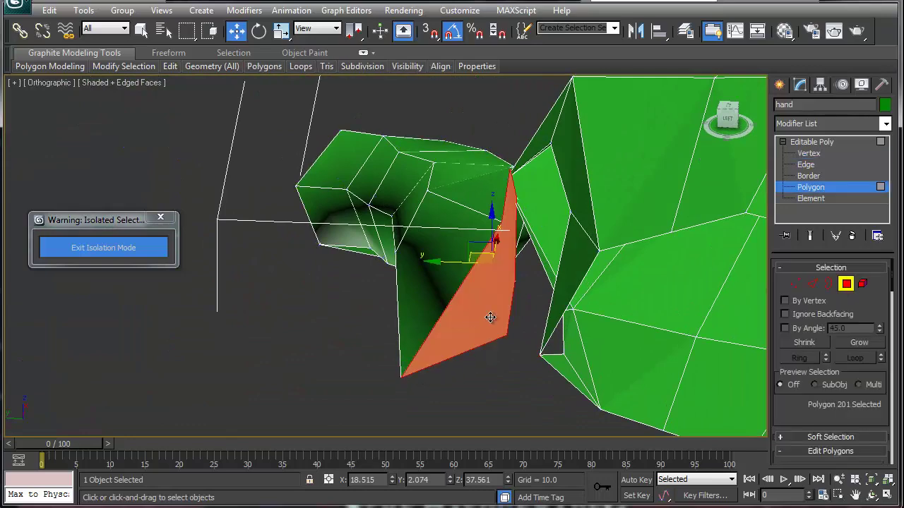
key(Delete)
Target-weld the thumb's rearmost base vertex to the rear corner of the palm opening.
alt+middle_drag(475, 323, 396, 365)
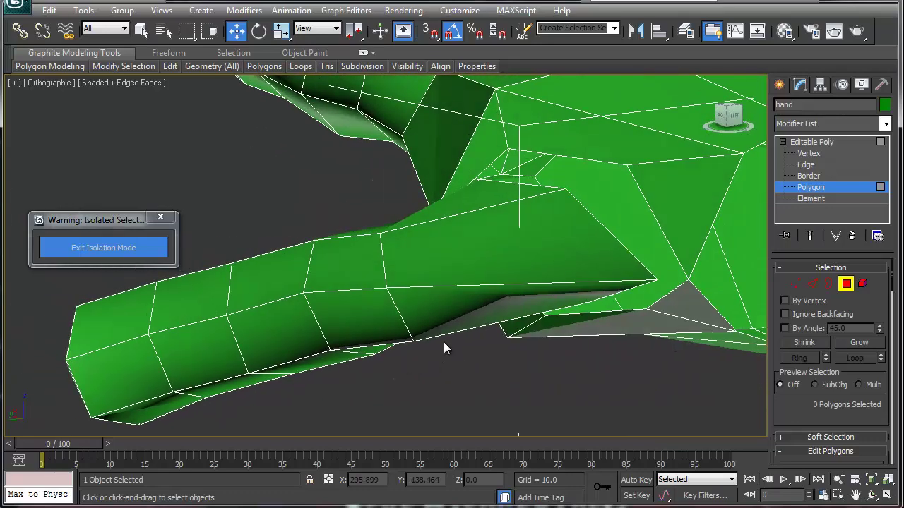
middle_drag(534, 317, 381, 327)
key(1)
right_click(441, 304)
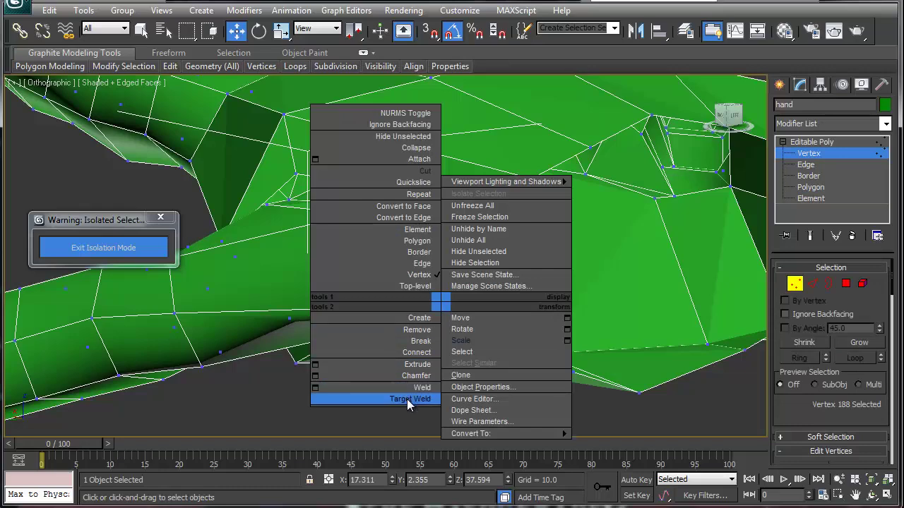
click(406, 398)
click(477, 306)
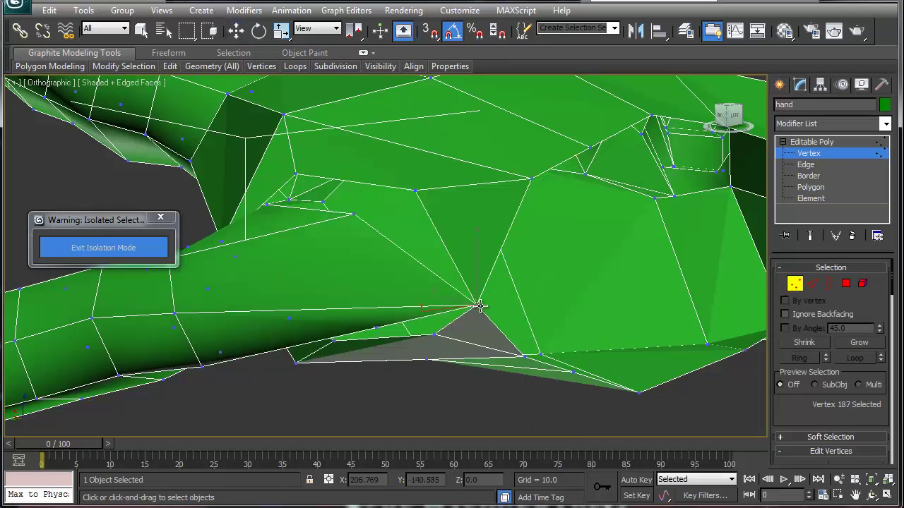
Target-weld the thumb's two upper base vertices to the upper rear and upper front corners of the palm opening.
alt+middle_drag(459, 291, 453, 402)
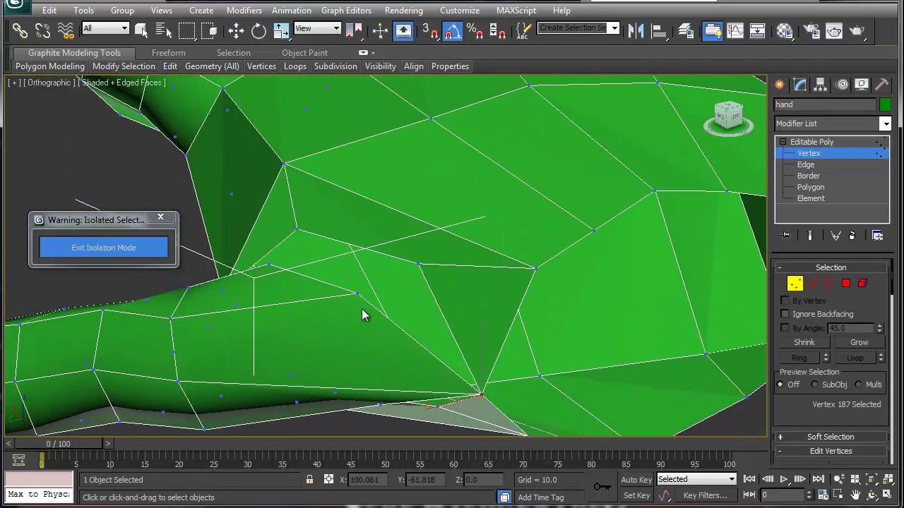
click(420, 263)
alt+middle_drag(346, 327, 437, 298)
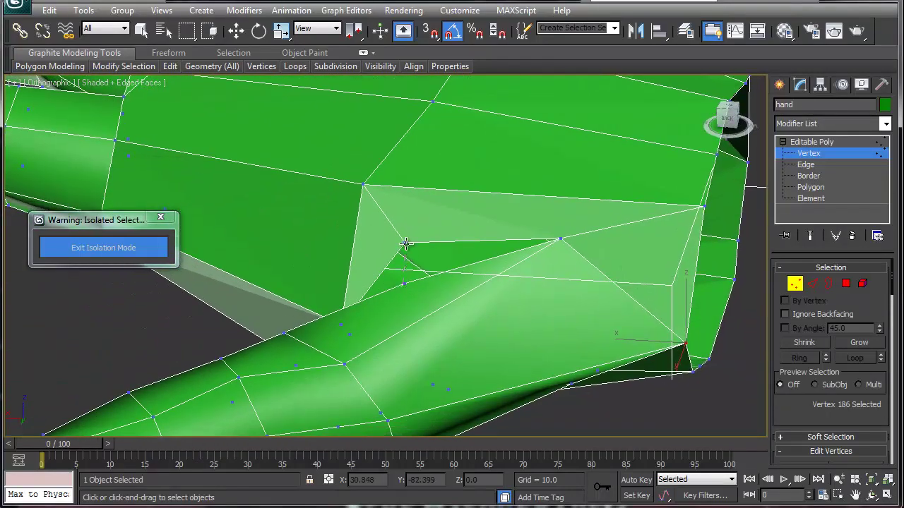
click(406, 243)
Target-weld the thumb's lower base vertices to the lower corners of the palm opening on the hand's underside.
alt+middle_drag(414, 336, 338, 243)
alt+middle_drag(362, 305, 393, 241)
click(412, 272)
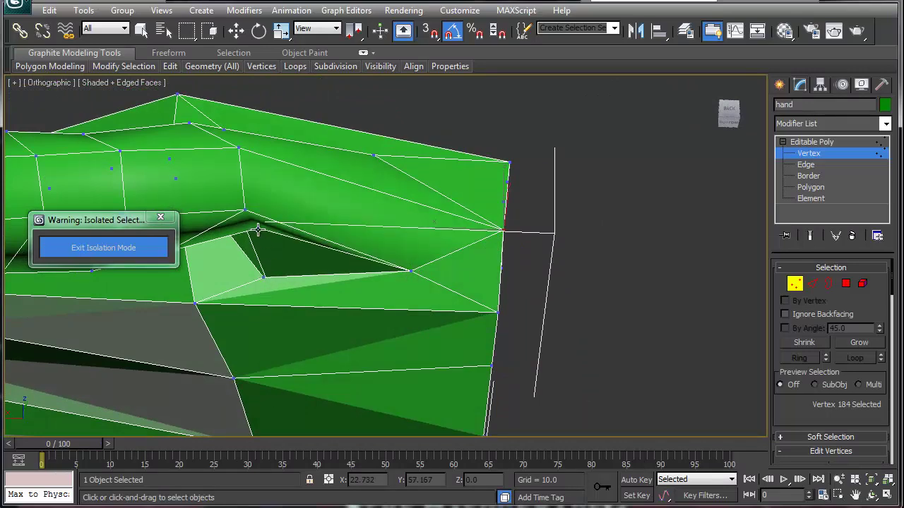
click(263, 275)
In see-through display, move the palm opening's front corner vertex toward the thumb and collapse it with the matching thumb base vertex.
alt+middle_drag(278, 301, 356, 359)
key(alt+x)
key(w)
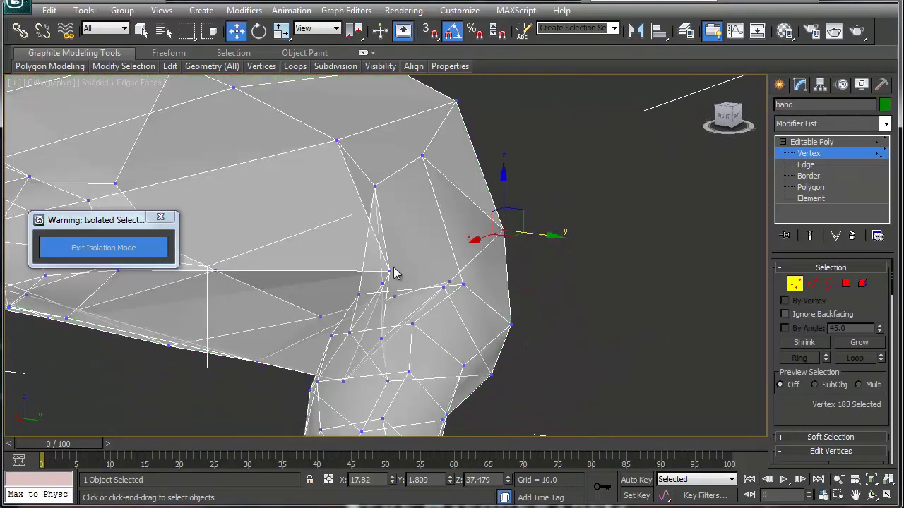
click(390, 271)
alt+middle_drag(409, 275, 388, 314)
drag(392, 286, 356, 253)
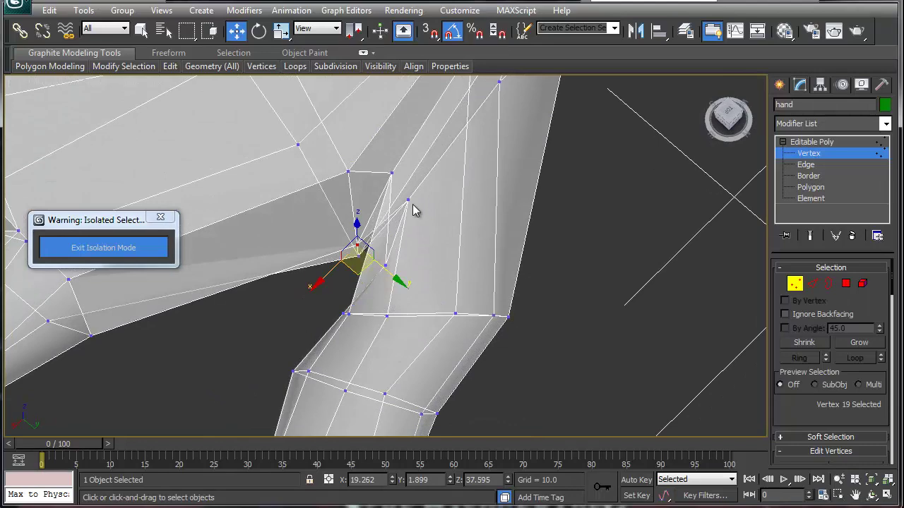
alt+middle_drag(386, 331, 435, 265)
ctrl+click(386, 258)
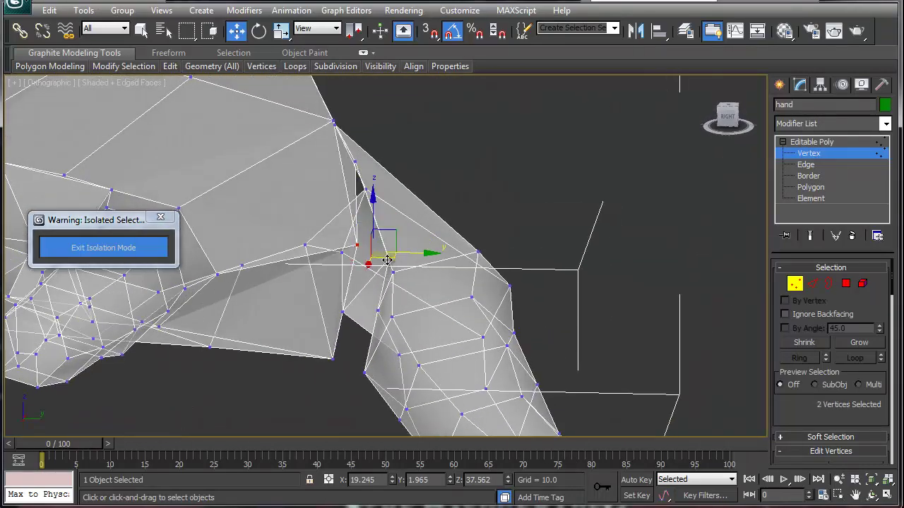
click(384, 289)
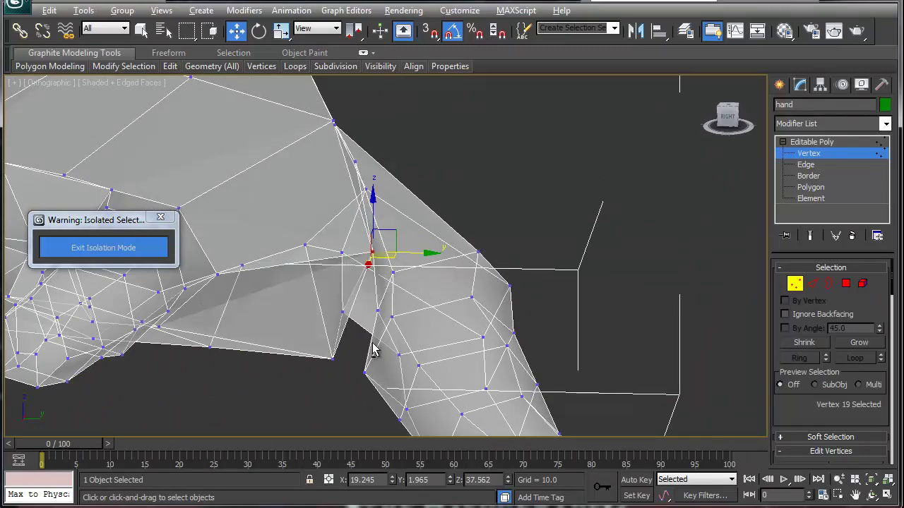
Return the hand to opaque display and move the merged front corner vertex inward toward the palm.
alt+middle_drag(375, 343, 376, 273)
click(399, 325)
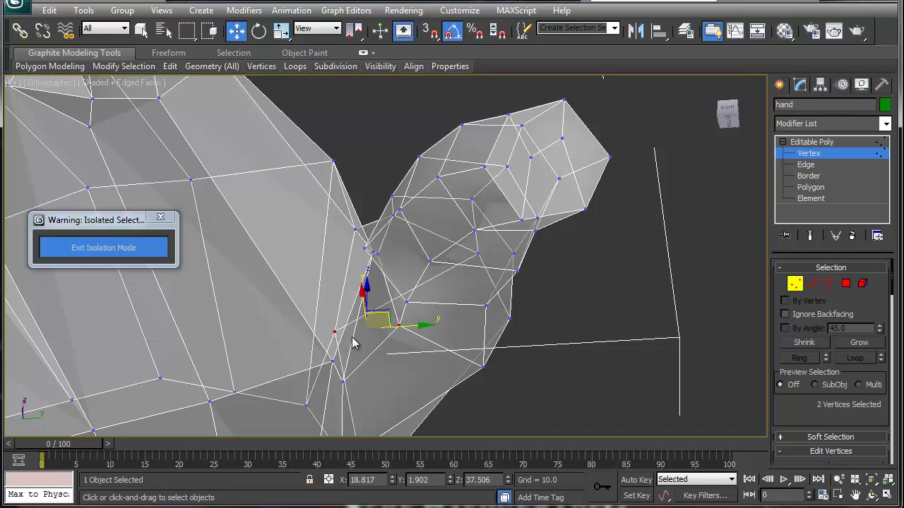
key(alt+x)
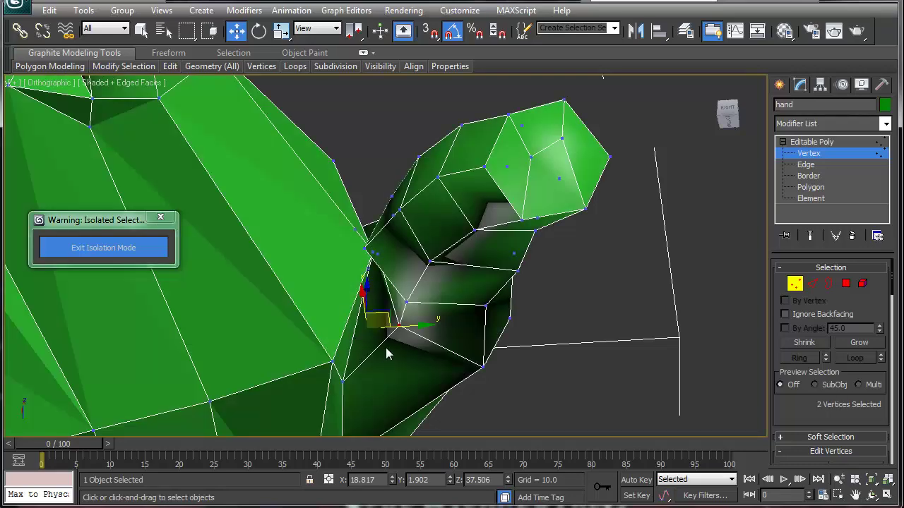
alt+middle_drag(387, 354, 374, 297)
click(379, 240)
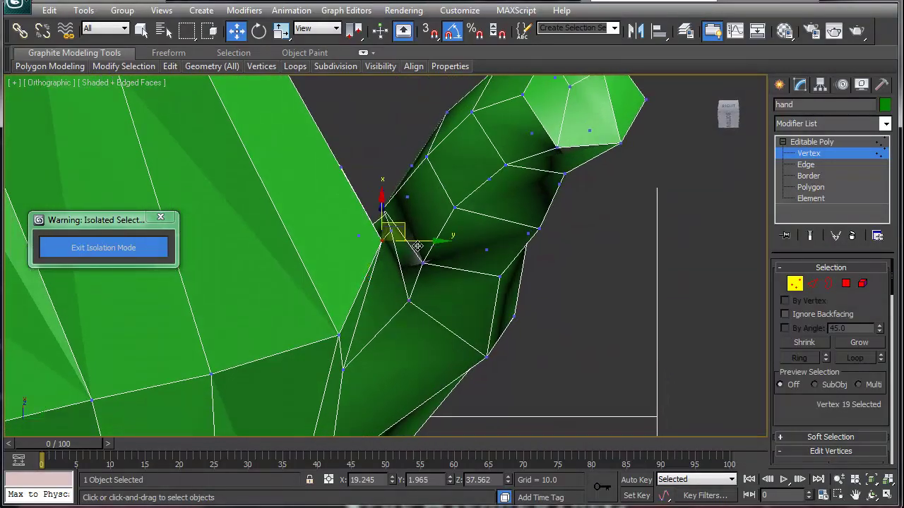
drag(421, 242, 381, 244)
Collapse the palm's lower front corner vertex with the nearby thumb base vertex, and adjust the merged vertex's position.
click(338, 336)
alt+middle_drag(372, 326, 364, 346)
mouse_move(374, 382)
alt+middle_down()
mouse_move(343, 303)
mouse_move(374, 384)
alt+middle_up()
alt+middle_drag(399, 412, 389, 385)
click(386, 380)
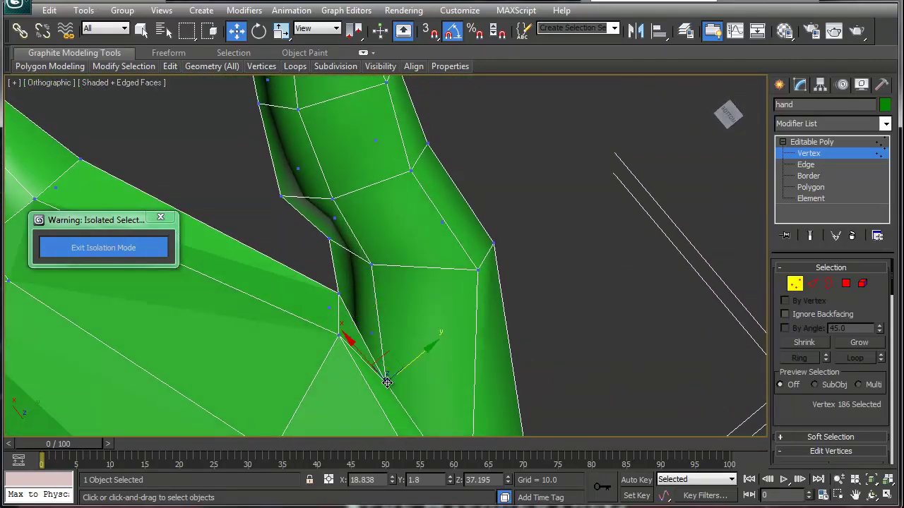
click(339, 334)
ctrl+click(387, 383)
key(ctrl+alt+c)
drag(366, 325, 352, 298)
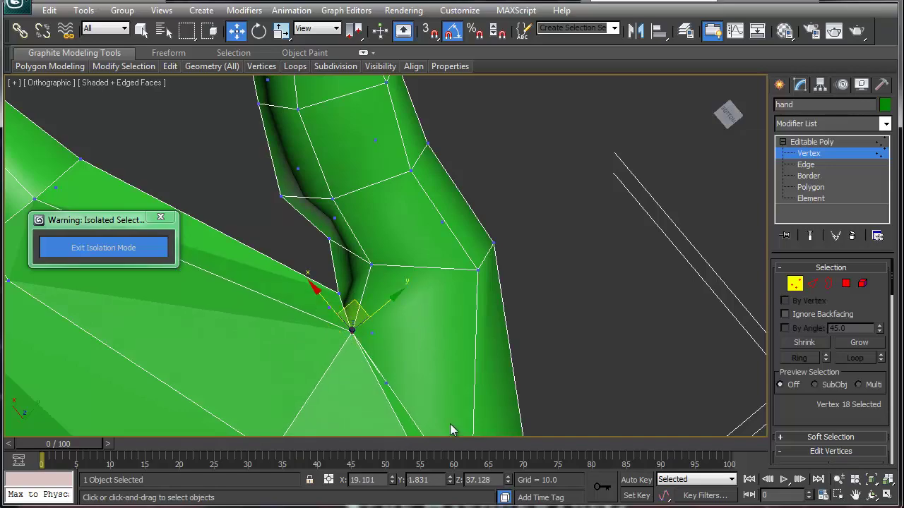
Cut a short vertical edge across the thumb's base, just in front of the rear corner joined to the palm.
scroll(399, 317, down, 5)
alt+middle_drag(408, 394, 351, 457)
alt+middle_drag(486, 287, 419, 323)
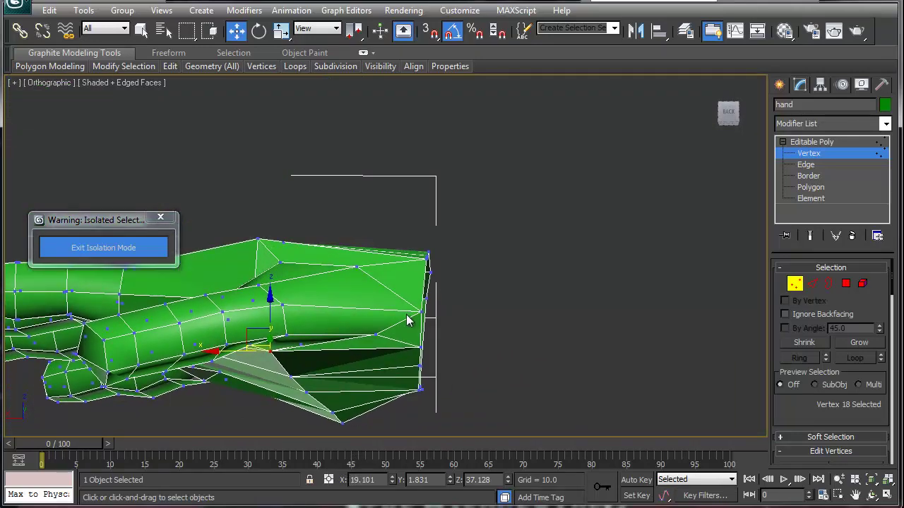
right_click(406, 324)
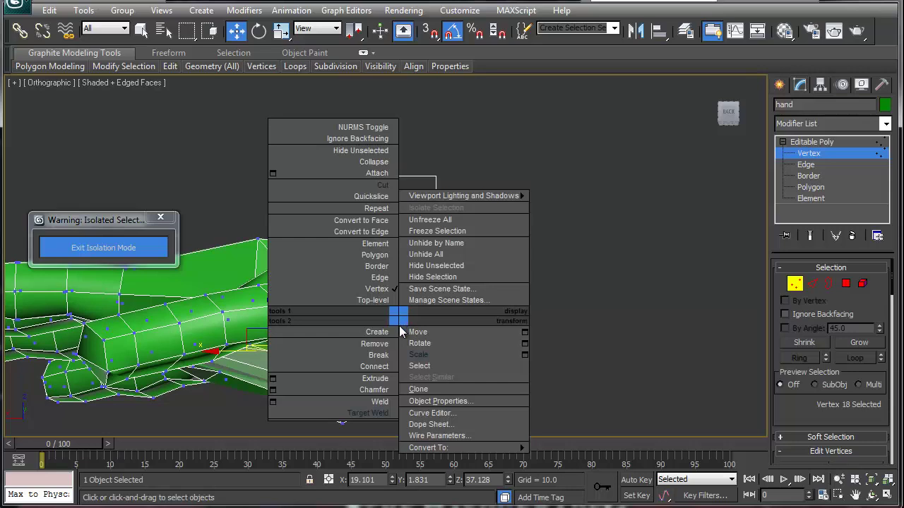
click(413, 332)
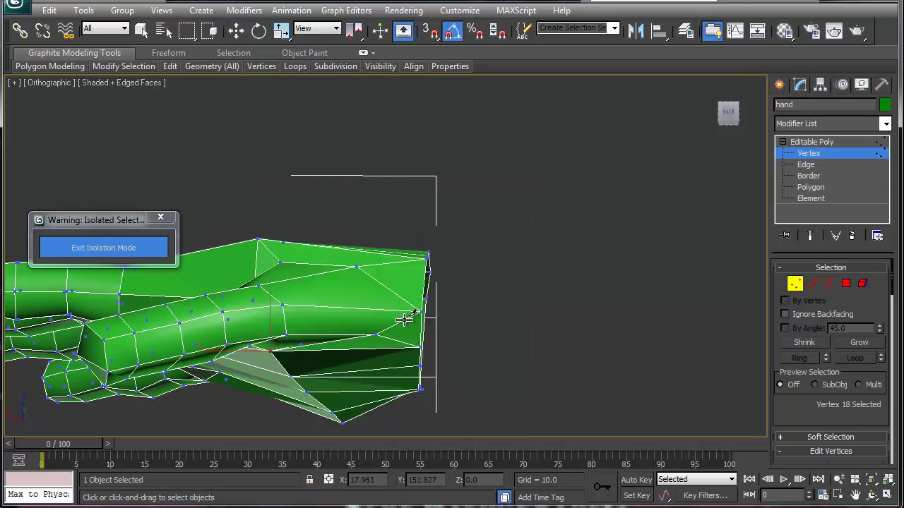
drag(402, 322, 402, 302)
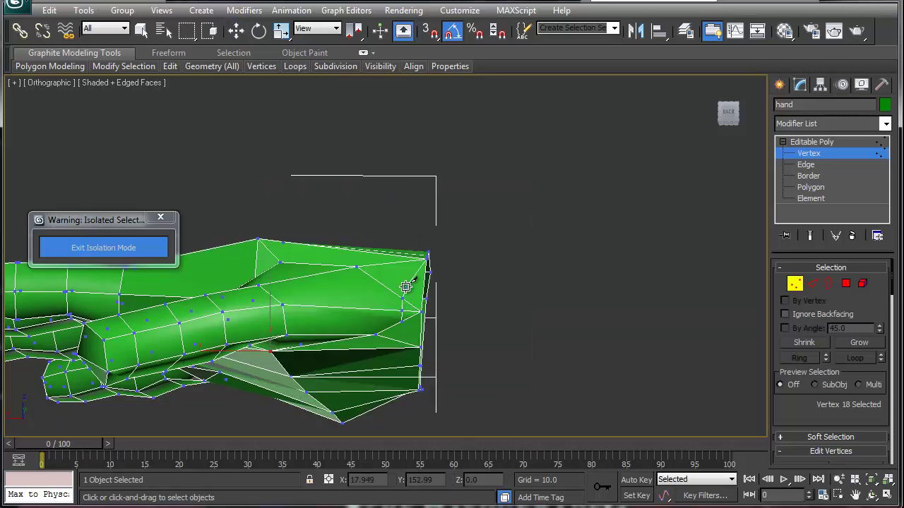
Raise the upper end vertex of the new cut and lower its bottom end vertex to round the thumb's base.
mouse_move(404, 312)
alt+middle_down()
mouse_move(407, 326)
mouse_move(401, 304)
alt+middle_up()
key(w)
key(ctrl+a)
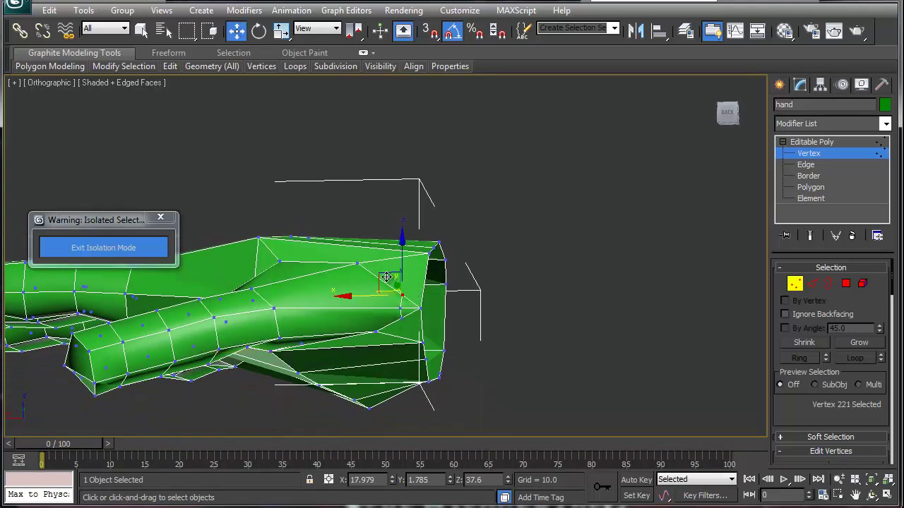
drag(381, 274, 377, 262)
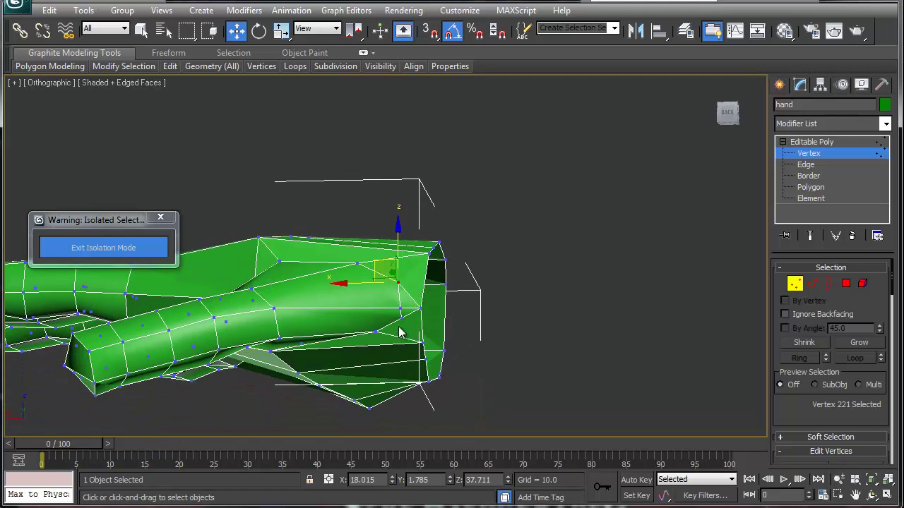
click(400, 317)
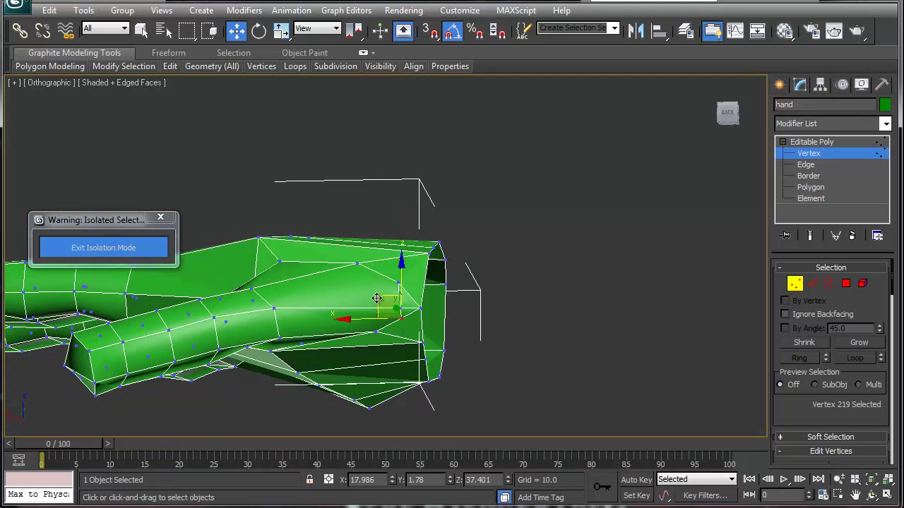
drag(376, 299, 398, 312)
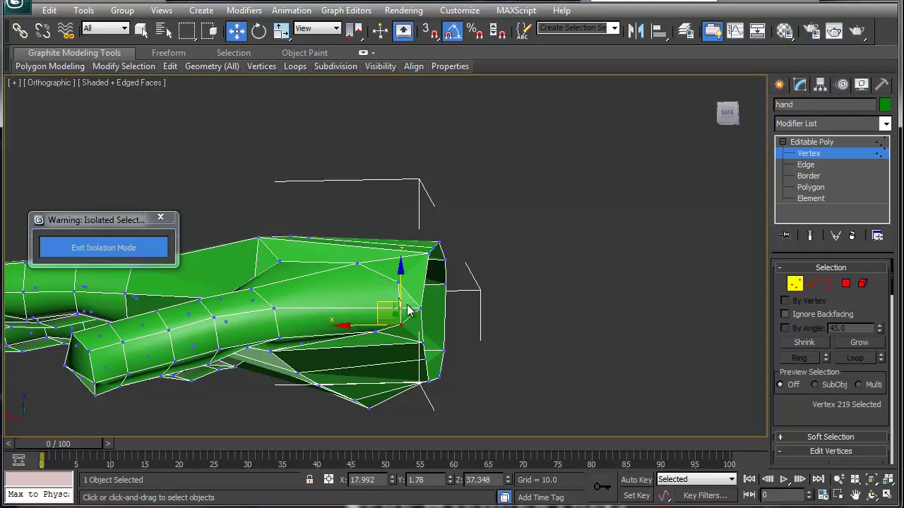
Examine the edges at the thumb's base and the junction with the palm from the back and underside.
key(2)
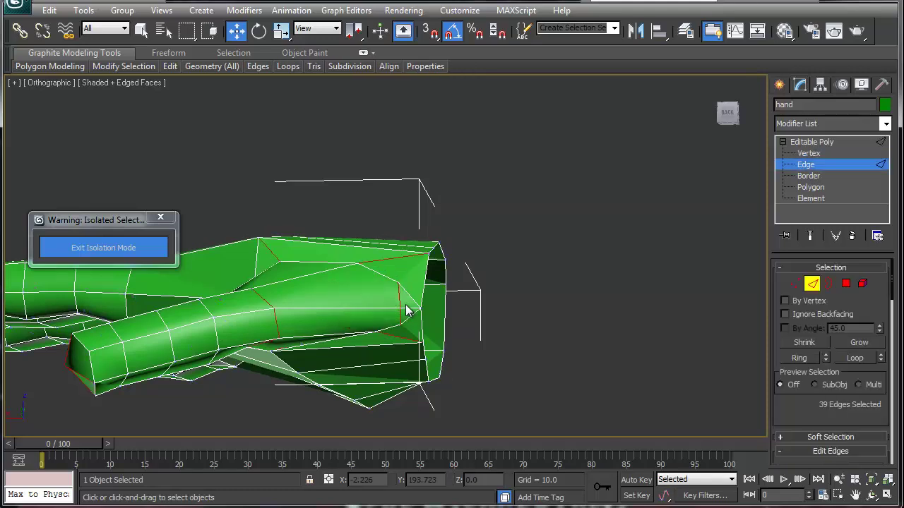
click(407, 307)
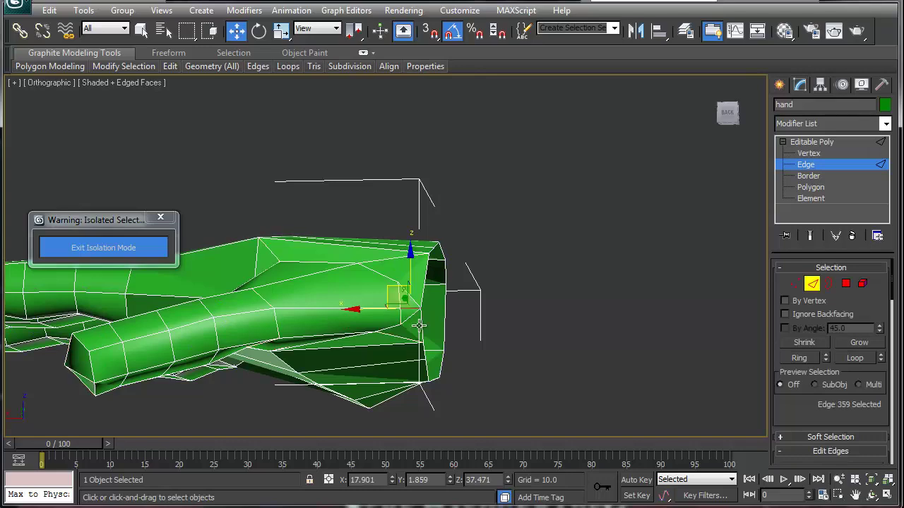
click(419, 325)
alt+middle_drag(419, 325, 410, 306)
alt+middle_drag(299, 279, 359, 294)
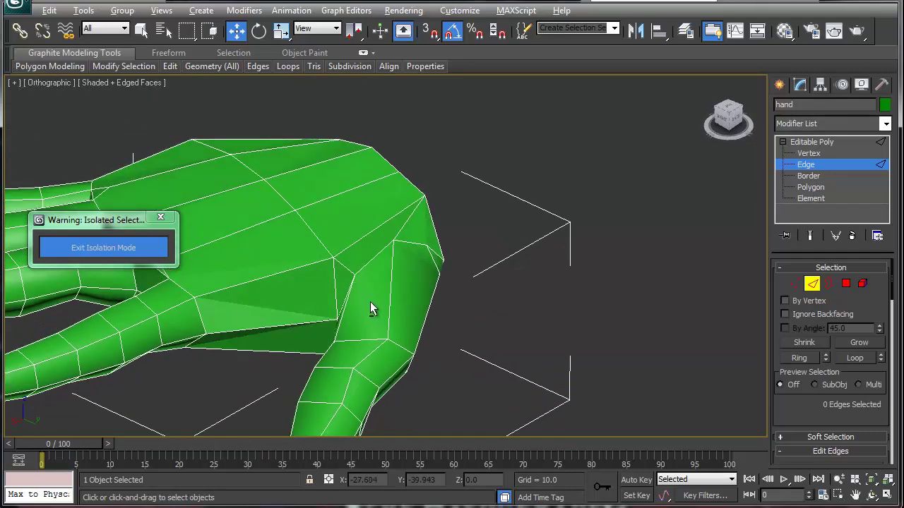
alt+middle_drag(370, 301, 337, 178)
scroll(375, 288, up, 4)
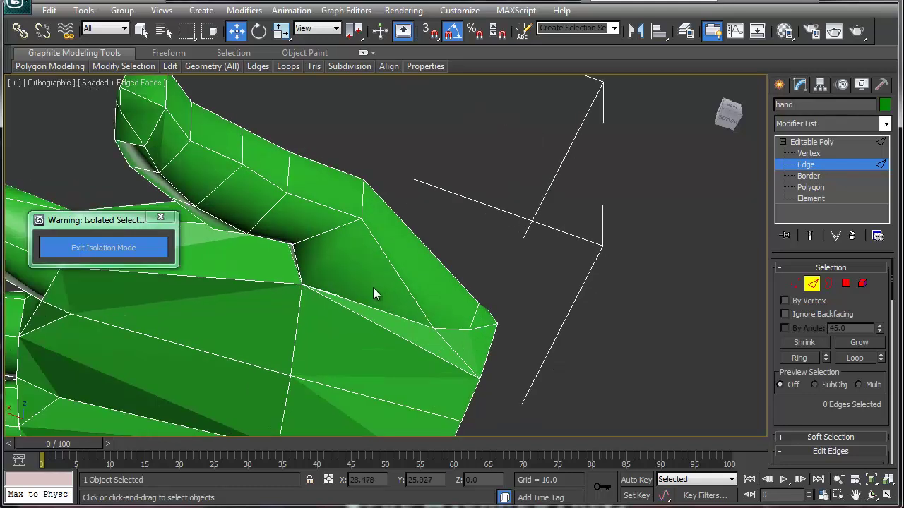
scroll(373, 289, up, 2)
Shift the vertex along the thumb's lower seam with the palm slightly along the Y axis and clear the selection.
key(1)
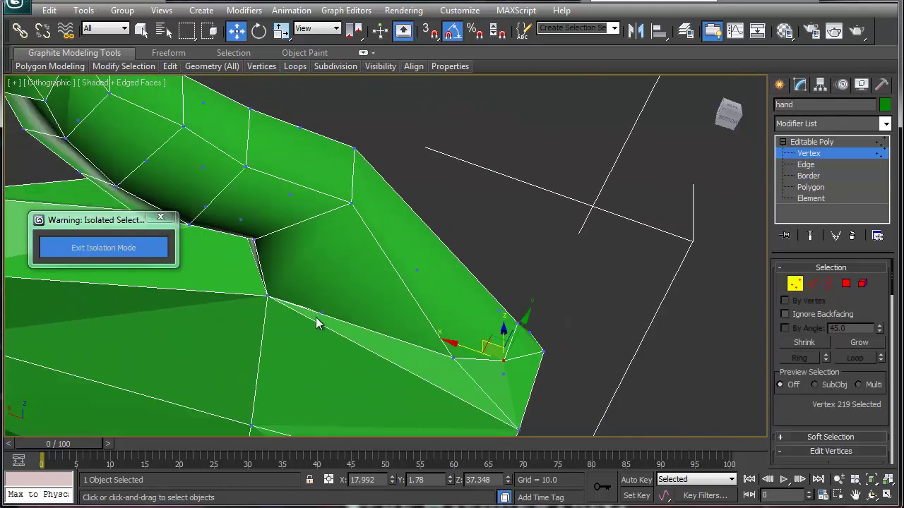
click(321, 312)
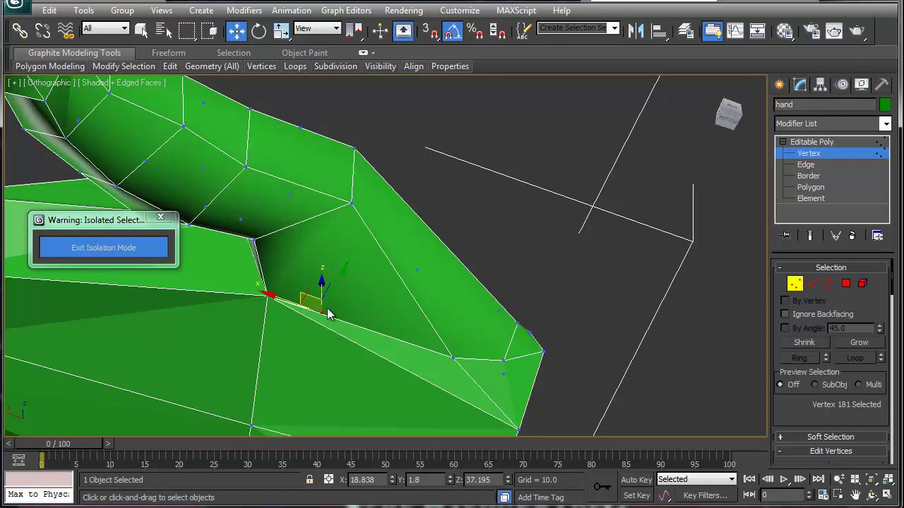
drag(336, 284, 334, 290)
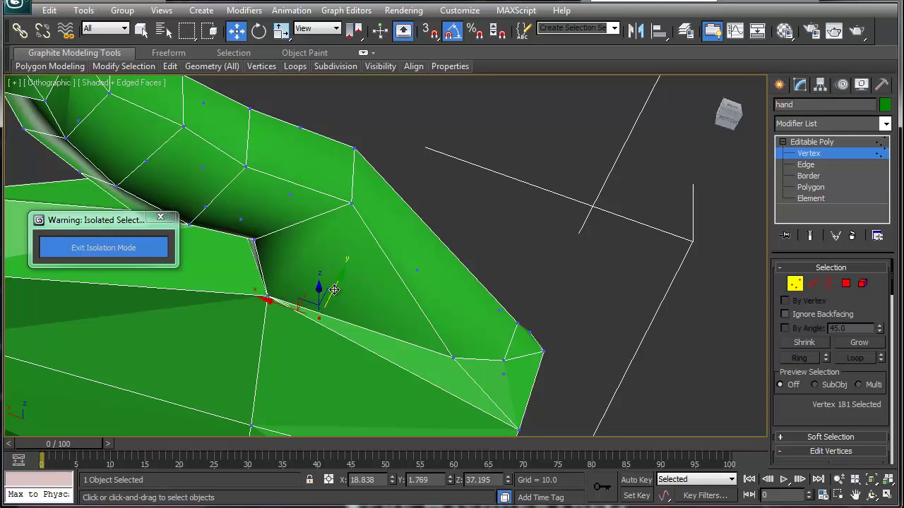
click(334, 290)
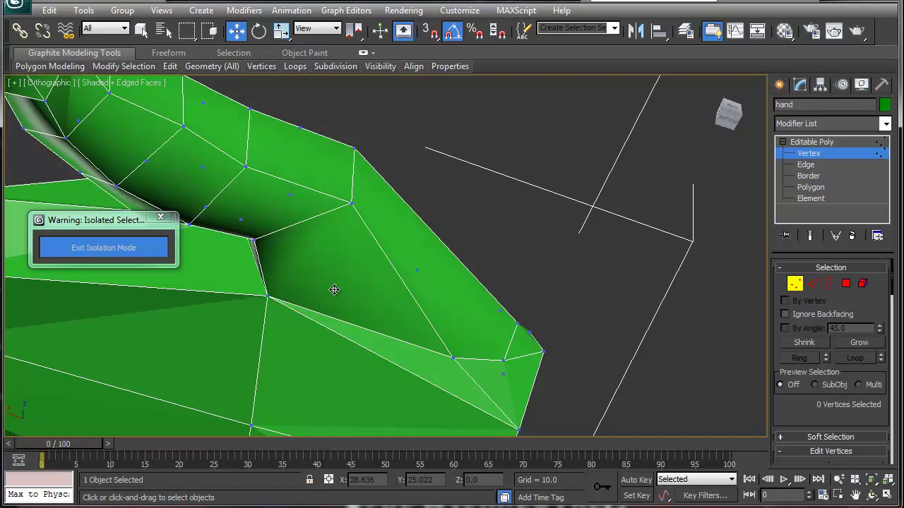
alt+middle_drag(337, 285, 480, 329)
scroll(480, 330, down, 4)
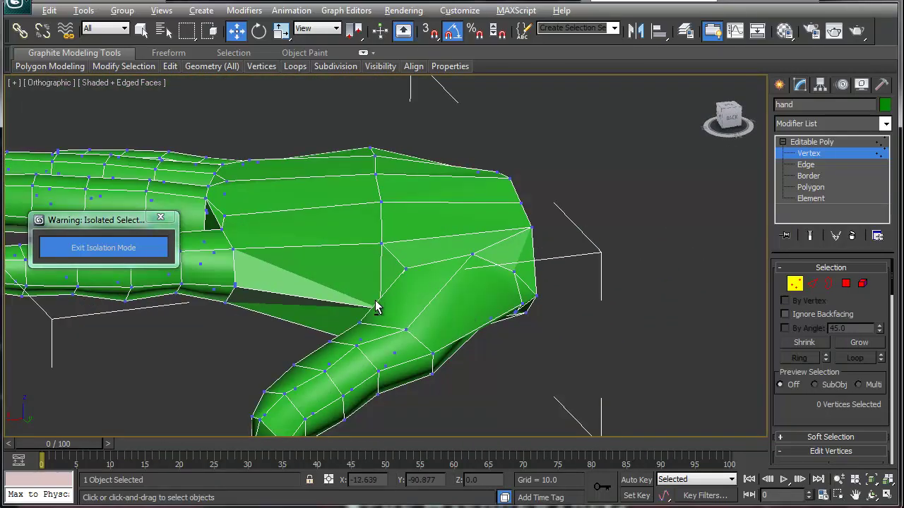
scroll(381, 322, up, 2)
alt+middle_drag(388, 332, 413, 186)
scroll(484, 299, up, 3)
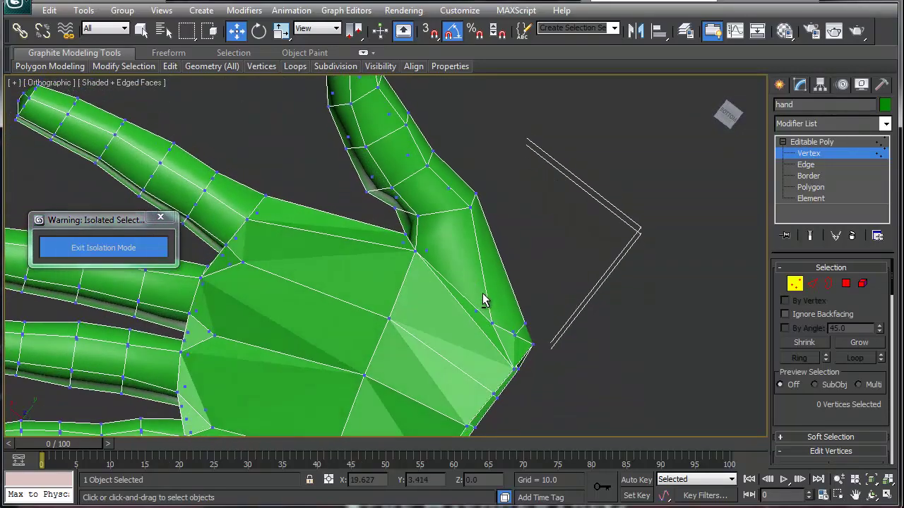
Shift the two middle vertices of the palm's underside nearest the thumb toward the fingers along the X axis.
alt+middle_drag(477, 287, 446, 312)
click(400, 389)
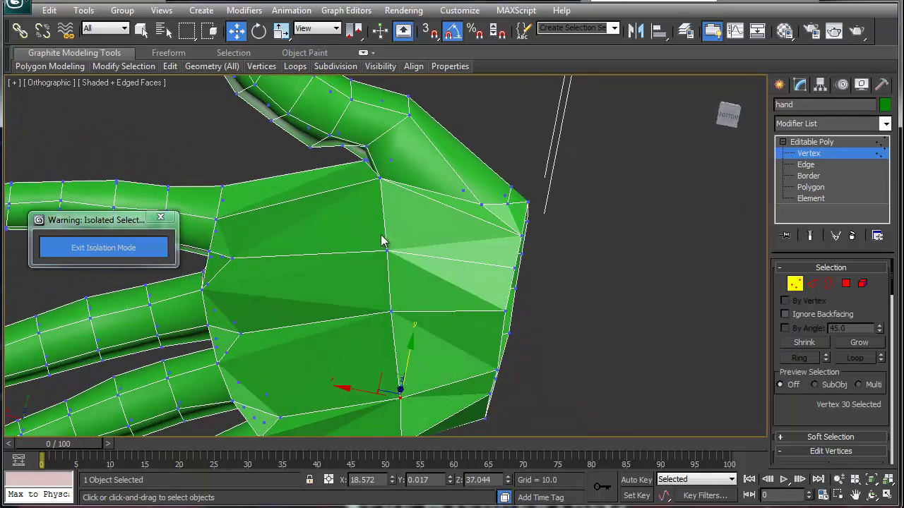
click(379, 180)
click(387, 251)
drag(345, 245, 322, 242)
click(391, 304)
drag(391, 311, 376, 306)
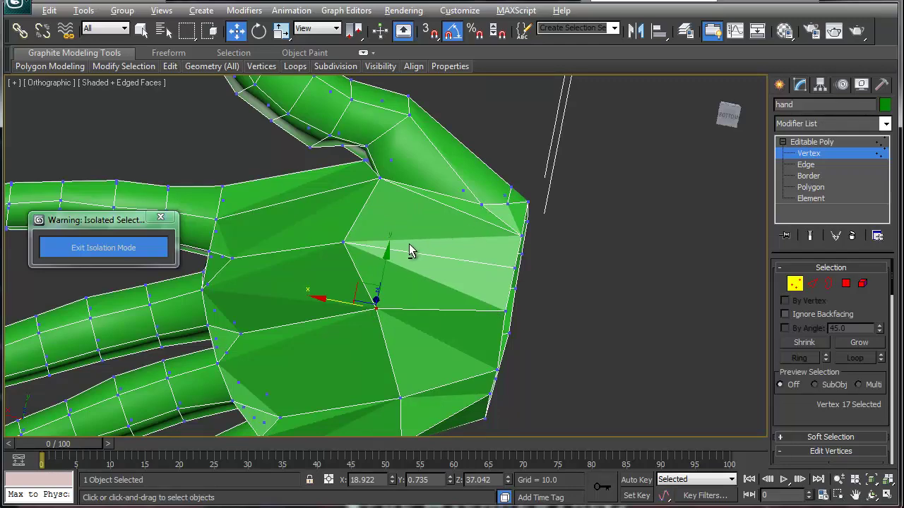
Cut edges across the palm's underside, connecting the vertices below the finger bases from the pinky side to the index finger.
alt+middle_drag(409, 249, 436, 226)
alt+middle_drag(369, 250, 437, 280)
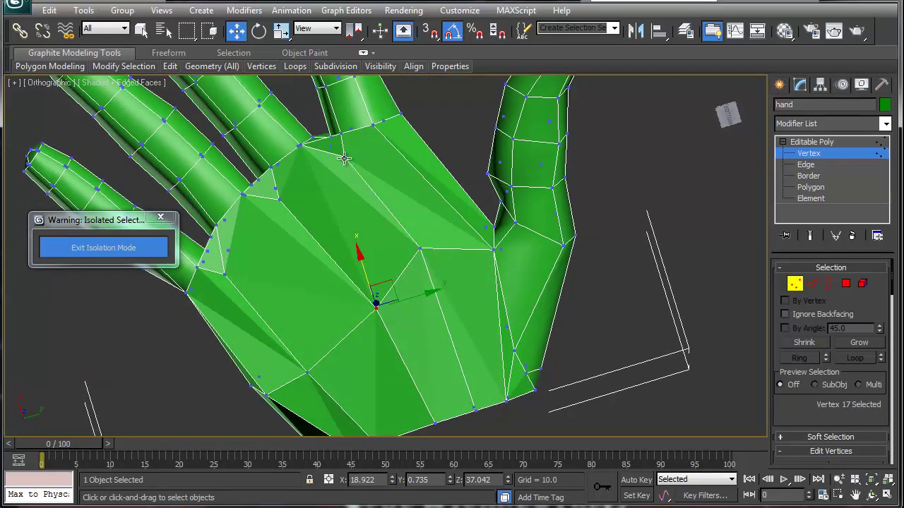
right_click(344, 158)
click(318, 43)
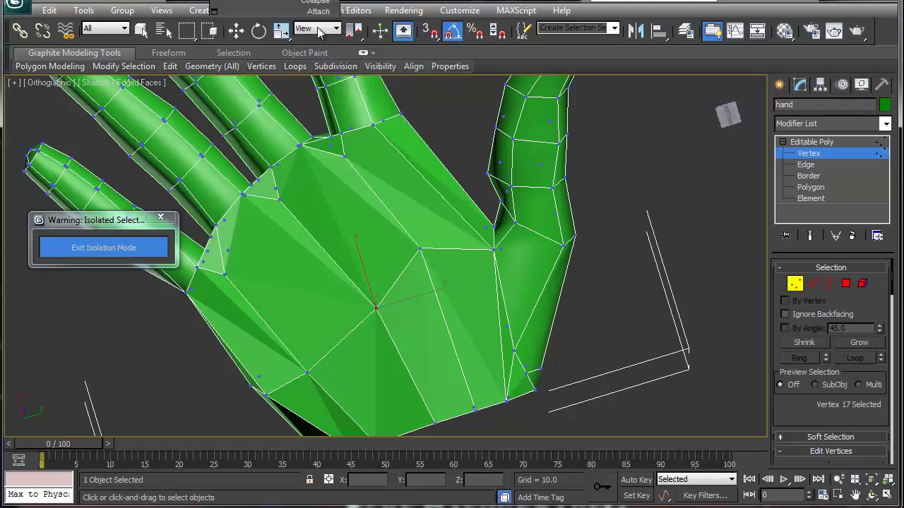
click(225, 276)
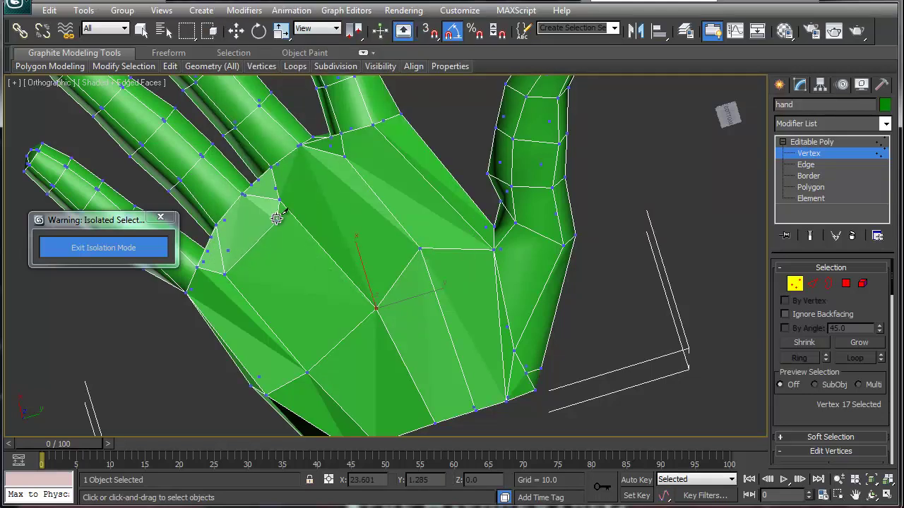
click(281, 201)
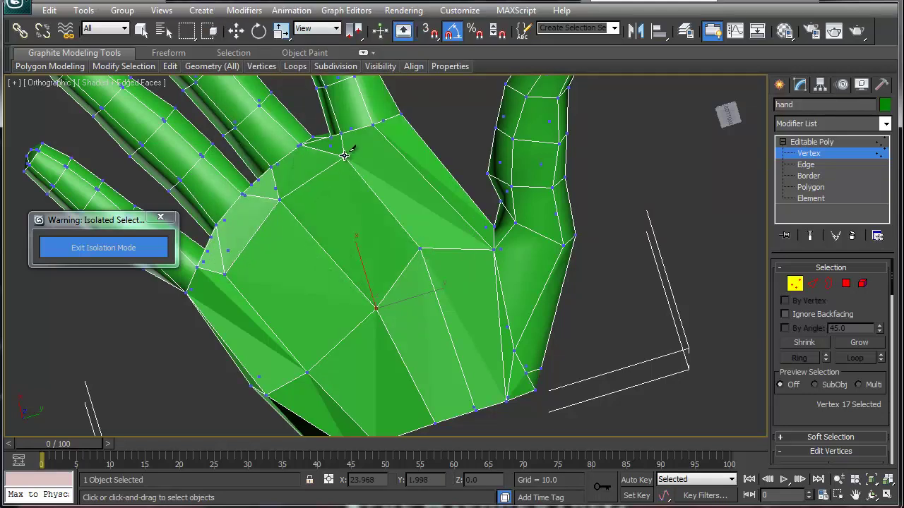
click(344, 156)
right_click(344, 156)
alt+middle_drag(393, 208, 374, 252)
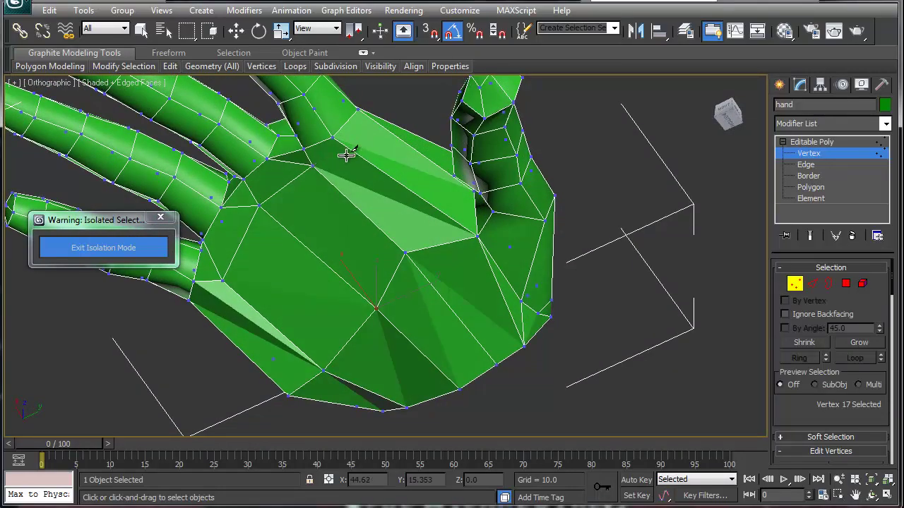
key(w)
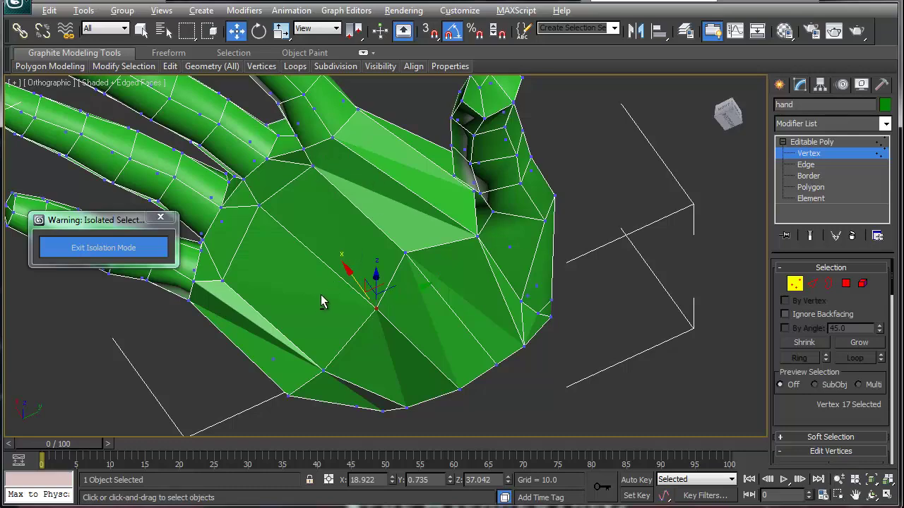
Cut an edge from the palm's underside vertex below the pinky out to the hand's outer side edge.
mouse_move(334, 297)
alt+middle_down()
mouse_move(433, 282)
mouse_move(385, 234)
mouse_move(343, 264)
mouse_move(341, 286)
alt+middle_up()
right_click(345, 257)
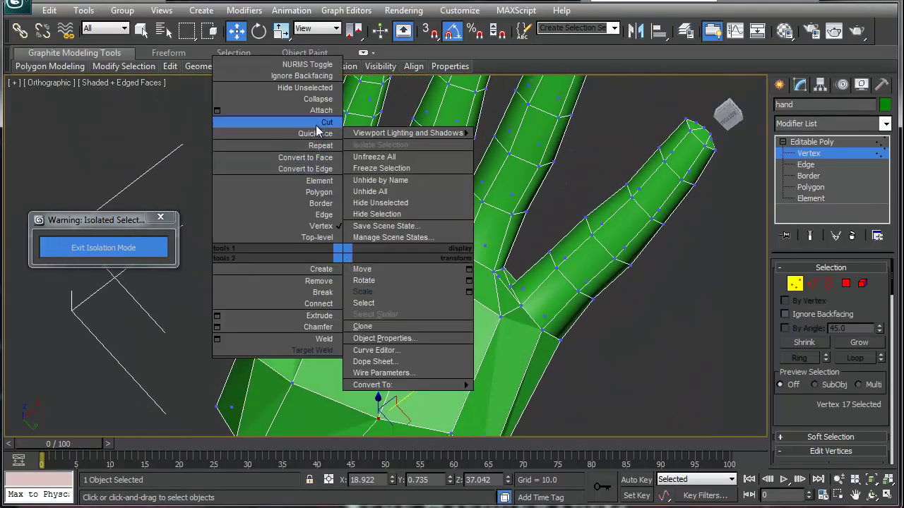
click(316, 124)
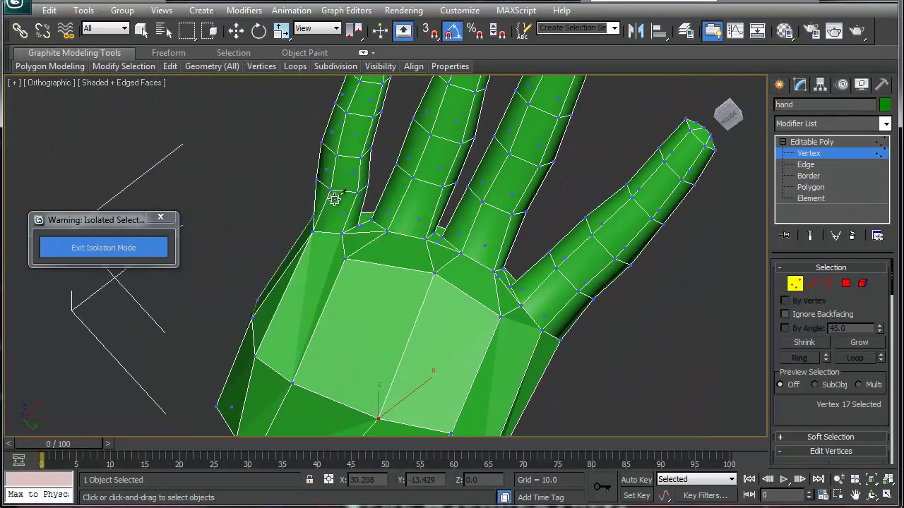
click(345, 258)
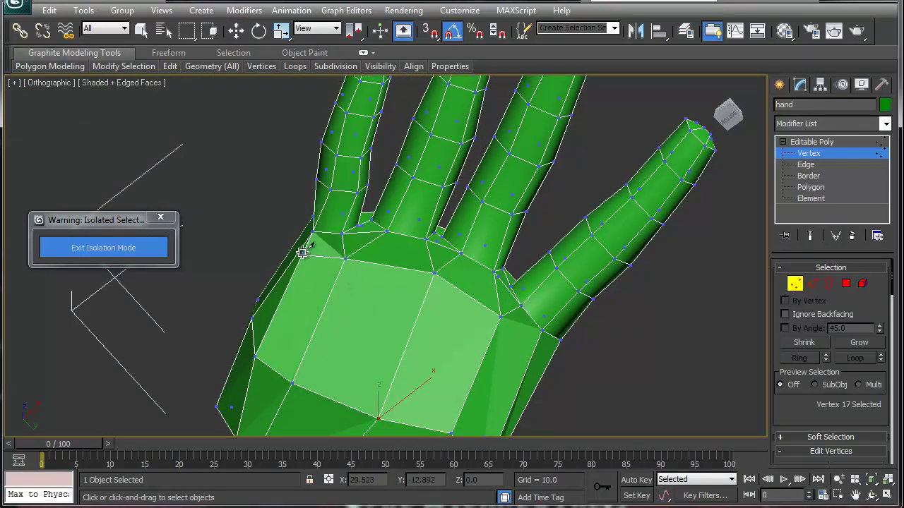
click(302, 252)
alt+middle_drag(300, 215, 335, 250)
key(w)
Raise the two mid-palm vertices on the pinky side of the underside along the Z axis.
click(312, 332)
ctrl+click(328, 360)
alt+middle_drag(348, 315, 378, 385)
drag(319, 305, 319, 287)
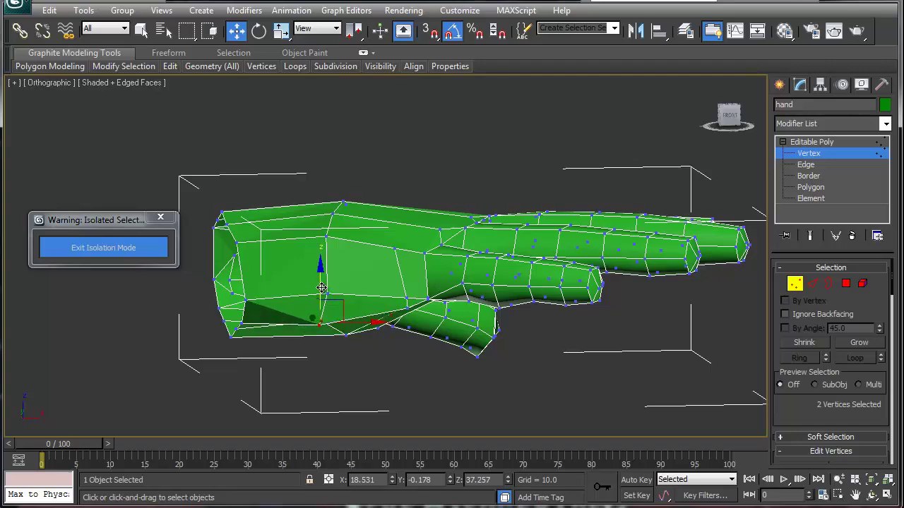
Cut edges across the back of the hand, connecting the vertices behind the knuckles from the pinky to the index finger.
alt+middle_drag(322, 292, 326, 371)
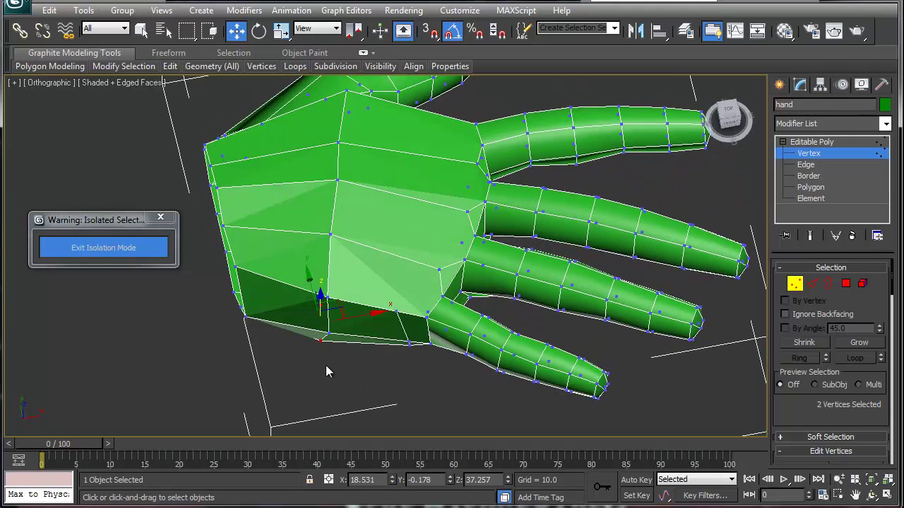
right_click(399, 302)
click(411, 337)
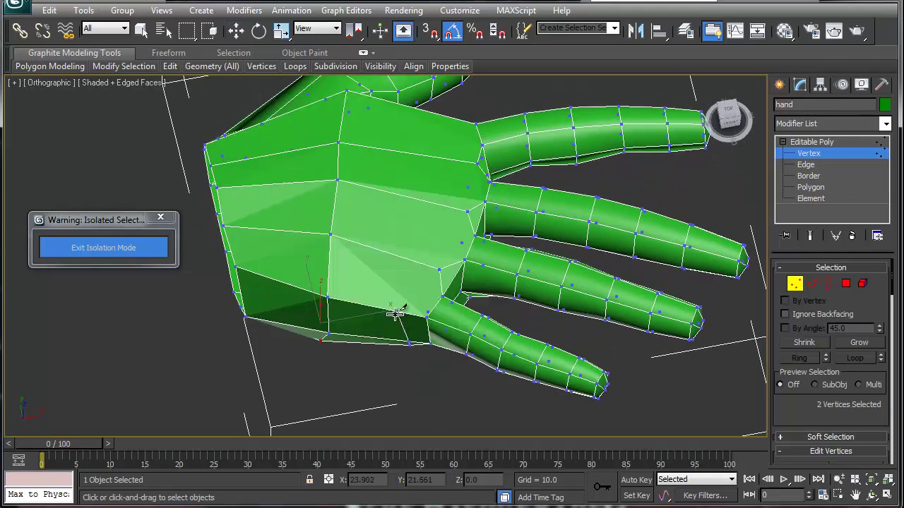
click(396, 311)
click(439, 268)
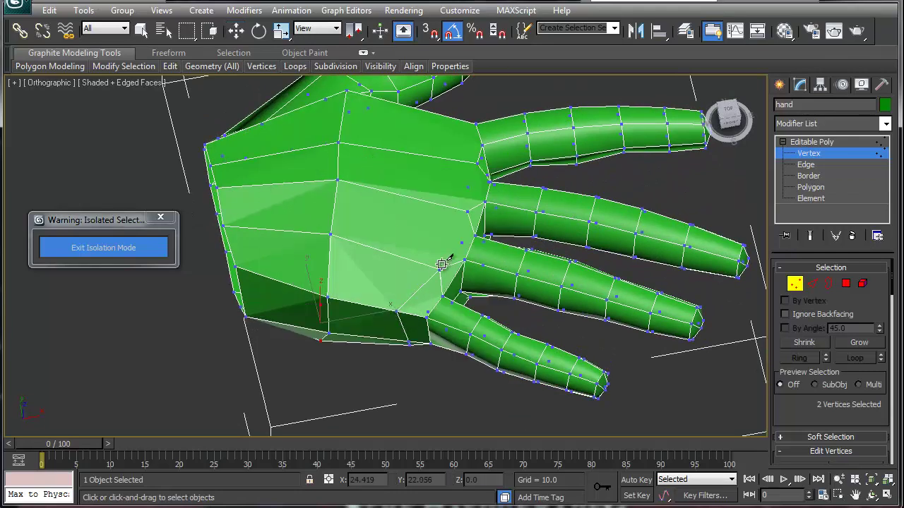
click(467, 211)
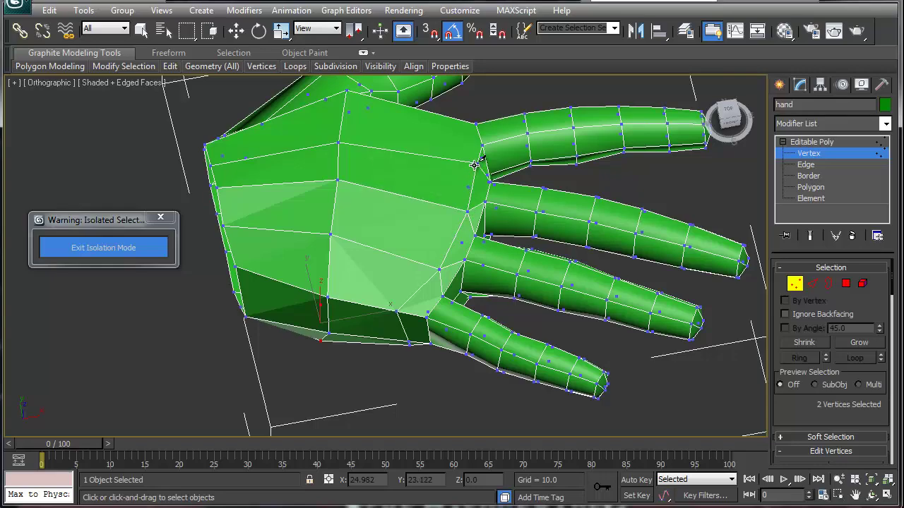
click(476, 164)
Cut down the index-finger side of the palm and connect the cut to the underside vertex near the index finger's base.
alt+middle_drag(537, 258, 311, 228)
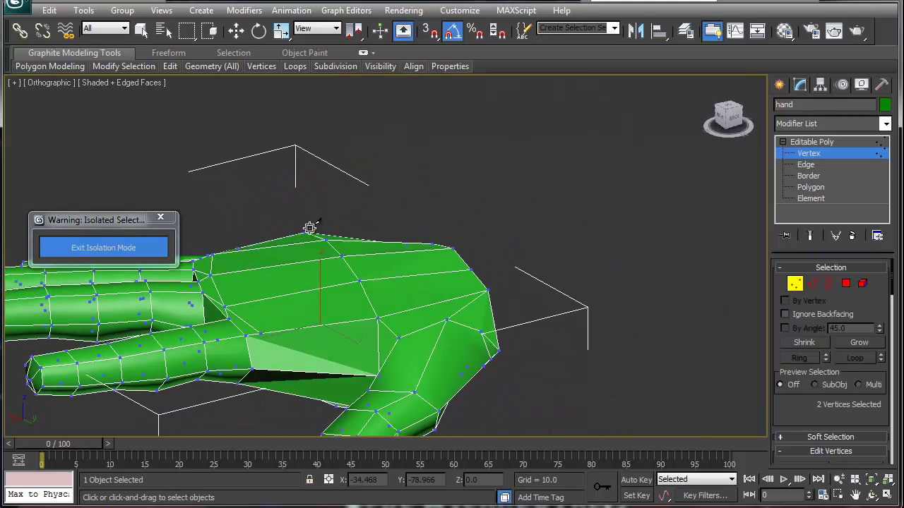
click(261, 334)
click(283, 371)
alt+middle_drag(296, 409, 323, 369)
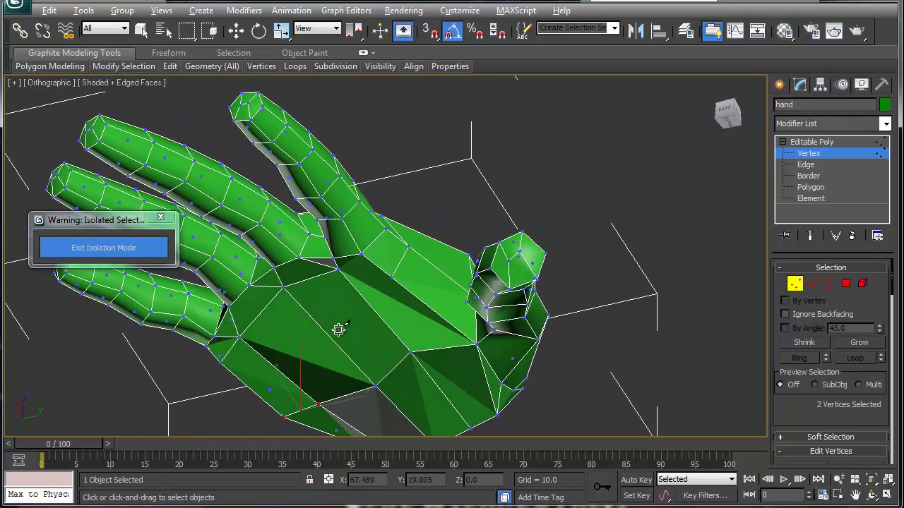
alt+middle_drag(337, 332, 346, 297)
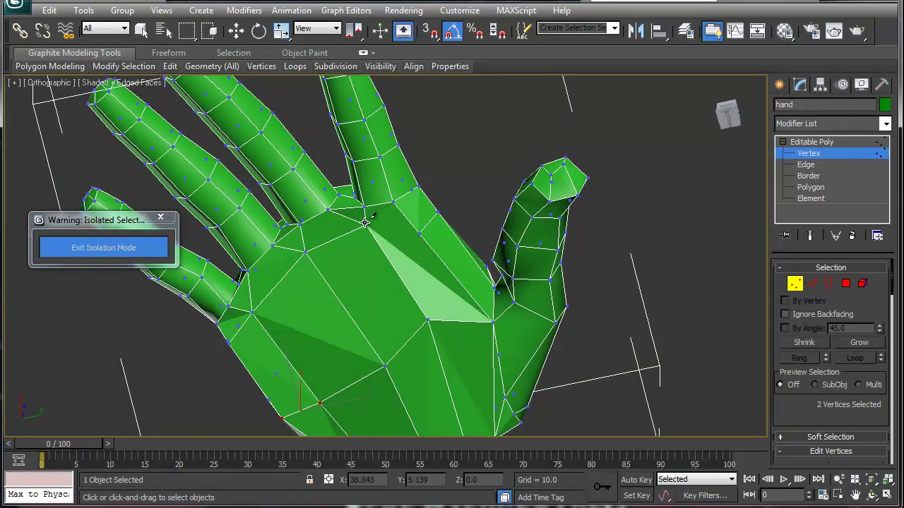
click(418, 234)
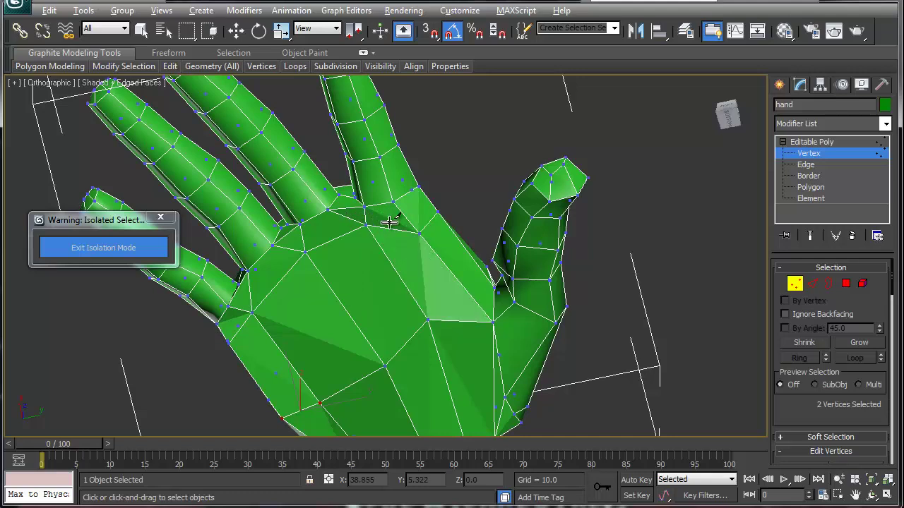
Examine the finger bases from the palm and front, and select the edge between the index and middle fingers.
alt+middle_drag(398, 234, 383, 422)
scroll(383, 421, down, 5)
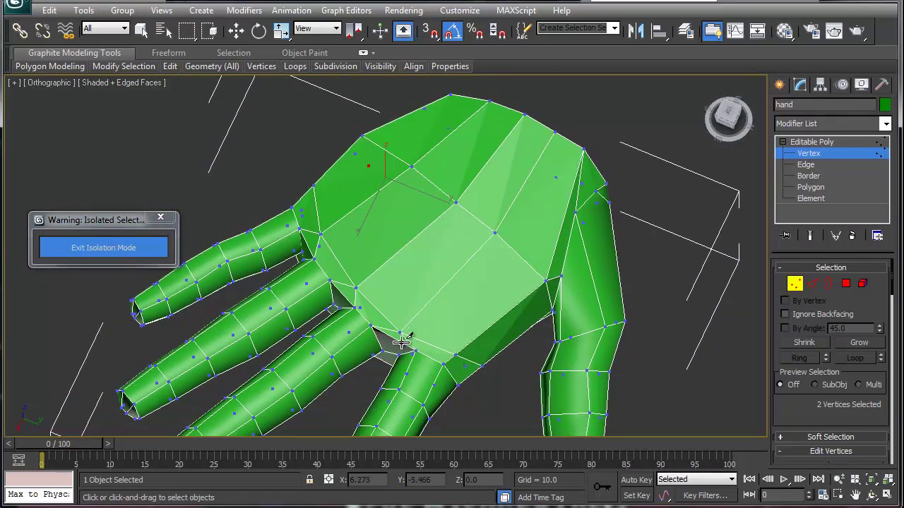
alt+middle_drag(373, 373, 400, 319)
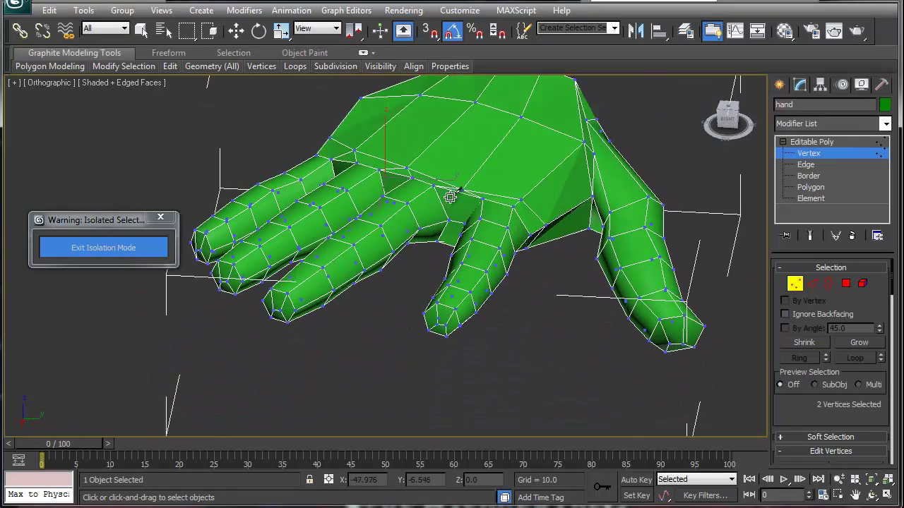
key(w)
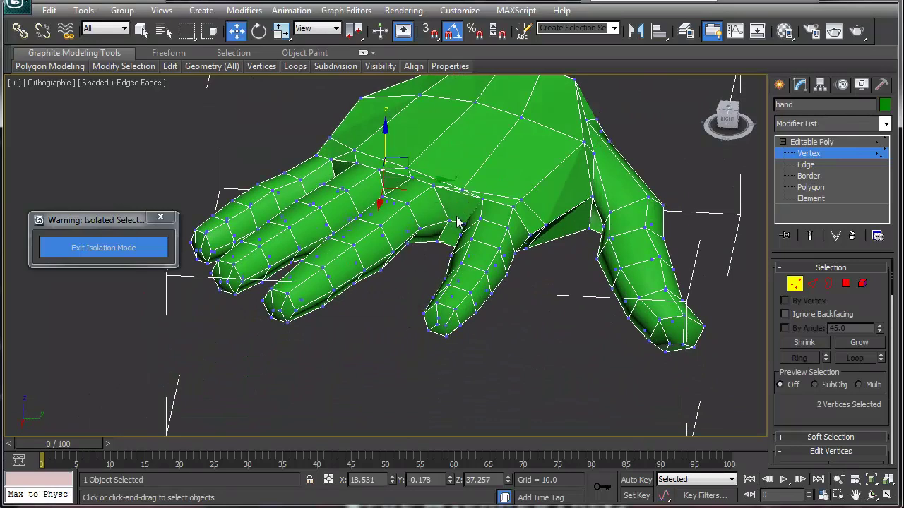
key(2)
click(457, 224)
double_click(457, 226)
click(457, 226)
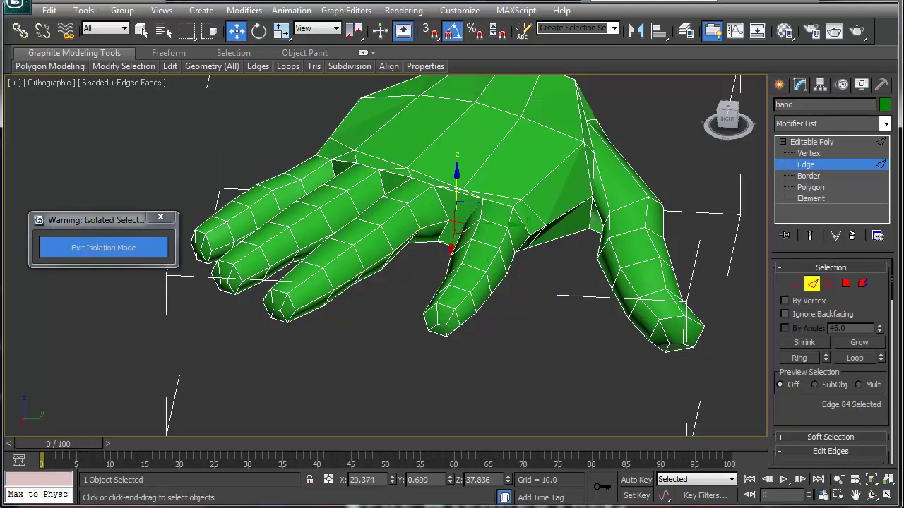
alt+middle_drag(561, 258, 569, 224)
Move the vertex on the palm's edge beside the thumb slightly toward the fingers, switch to the top view and clear the selection.
key(1)
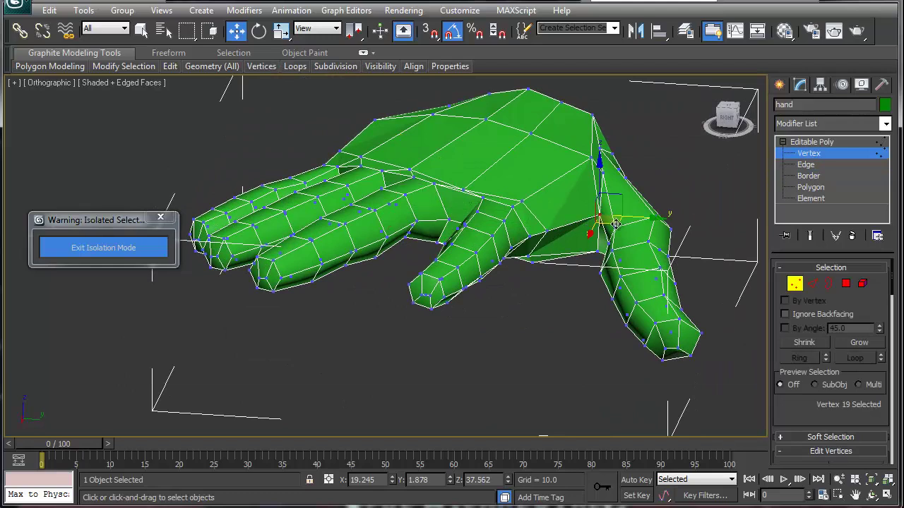
drag(599, 215, 583, 228)
key(v)
key(t)
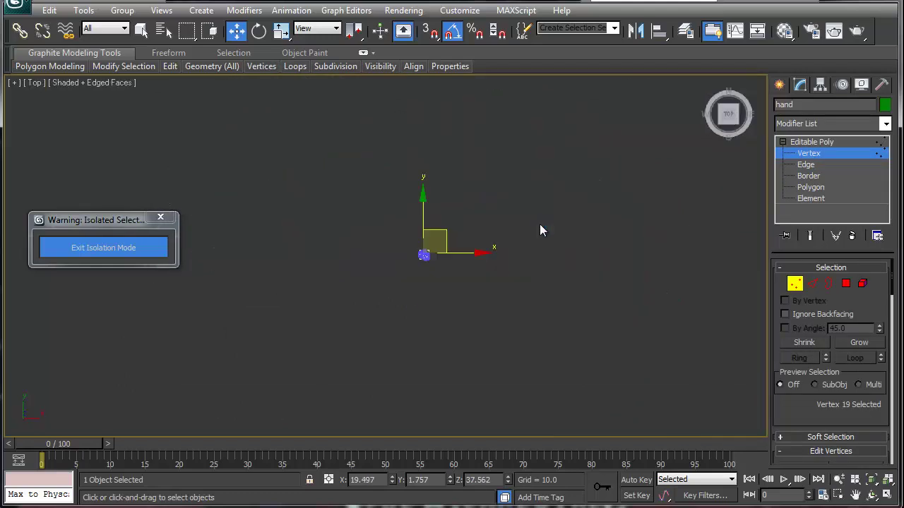
click(426, 279)
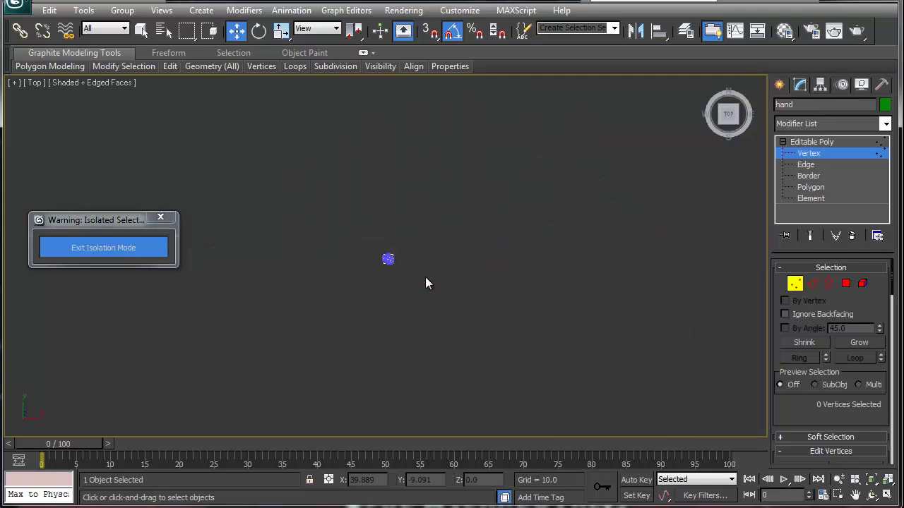
Raise the two back-of-hand vertices behind the index finger's knuckle slightly along the Z axis.
key(z)
middle_drag(357, 265, 354, 244)
scroll(355, 251, up, 3)
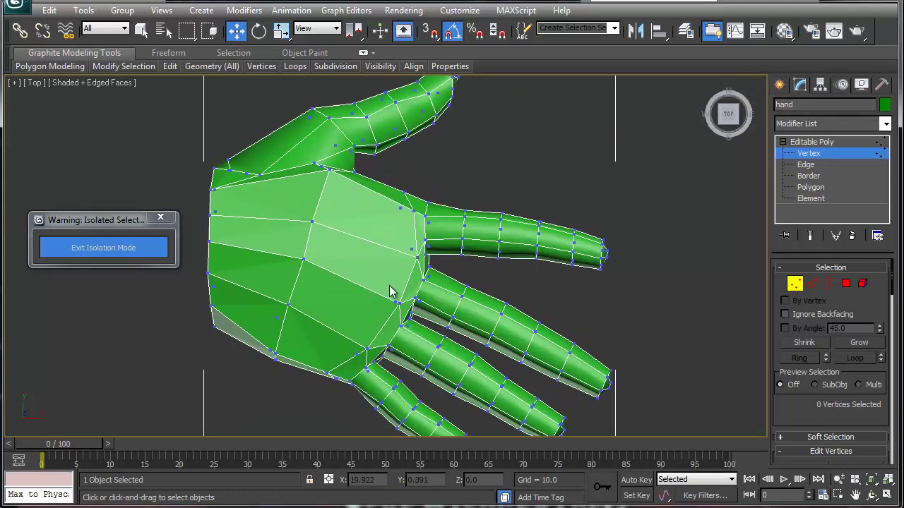
alt+middle_drag(389, 285, 452, 221)
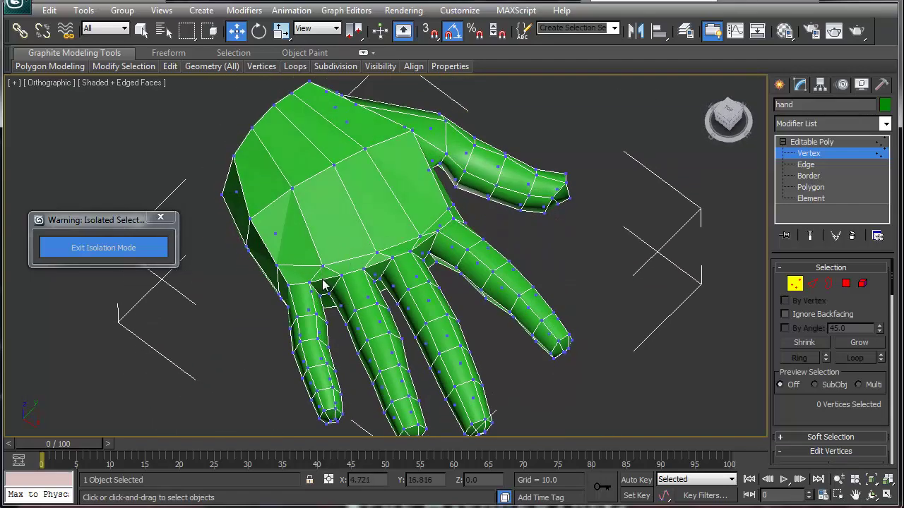
alt+middle_drag(324, 290, 333, 257)
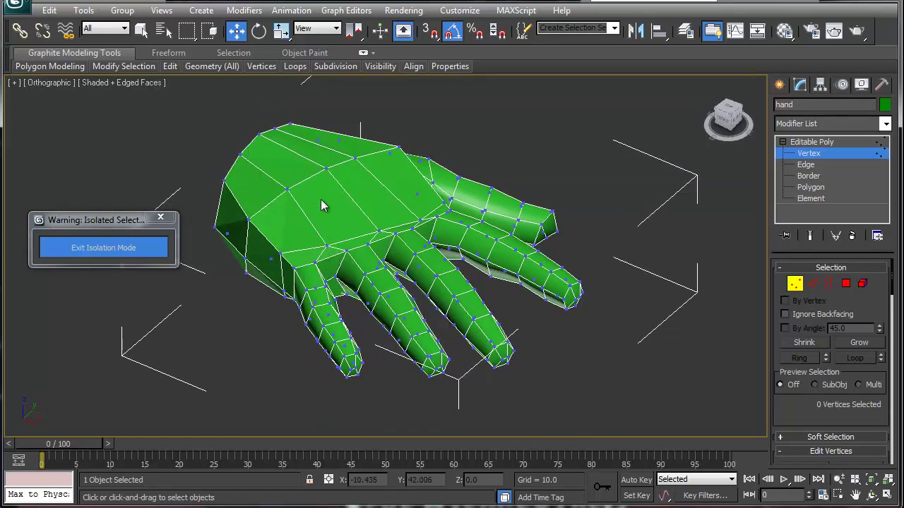
click(327, 246)
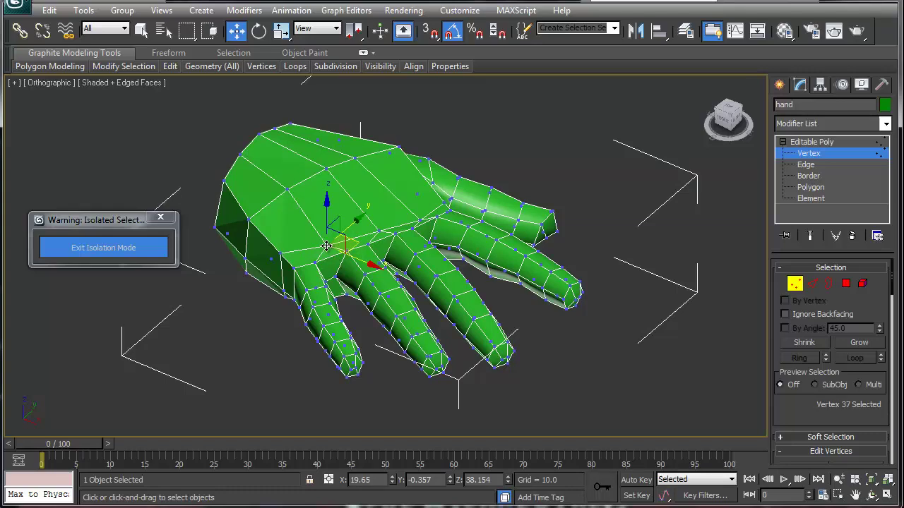
click(418, 221)
alt+middle_drag(424, 221, 456, 221)
ctrl+click(464, 219)
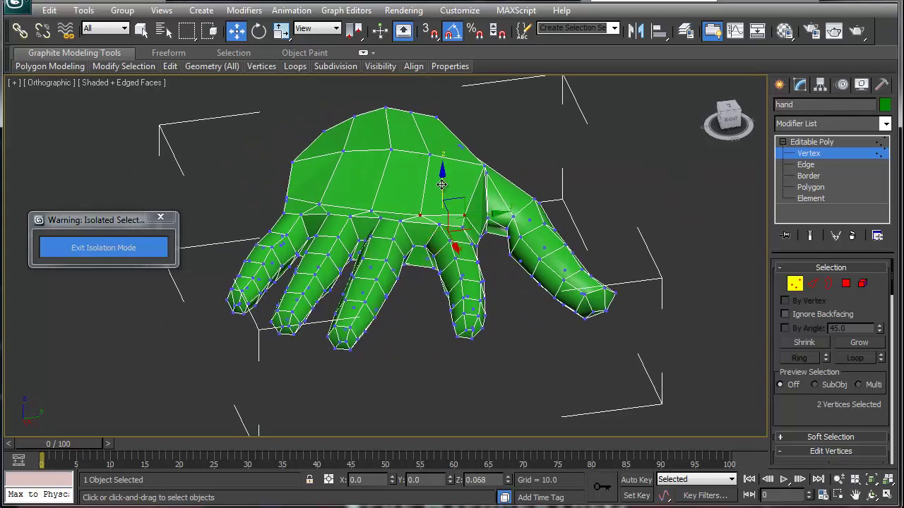
drag(441, 182, 441, 180)
Raise the knuckle vertices on both sides of the middle finger along Z, moving the one nearest the index finger about 0.13.
click(368, 211)
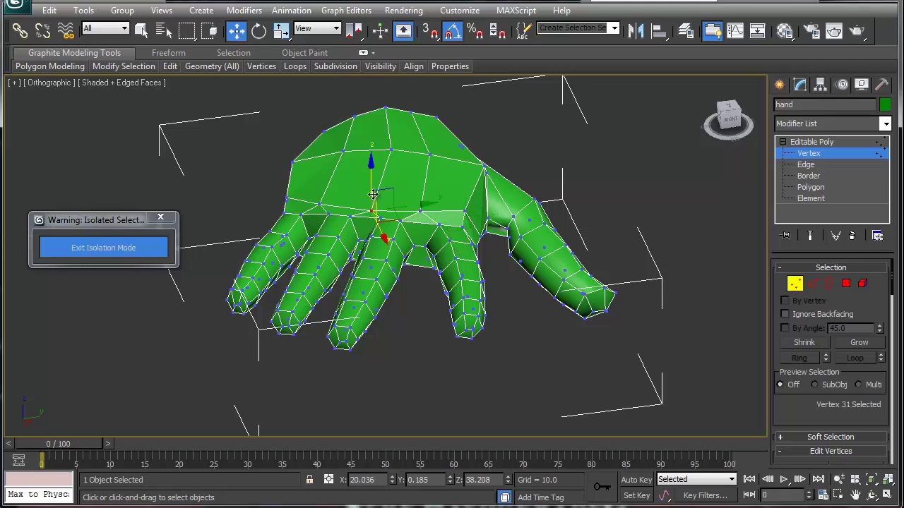
drag(369, 182, 370, 169)
click(420, 211)
drag(420, 185, 420, 175)
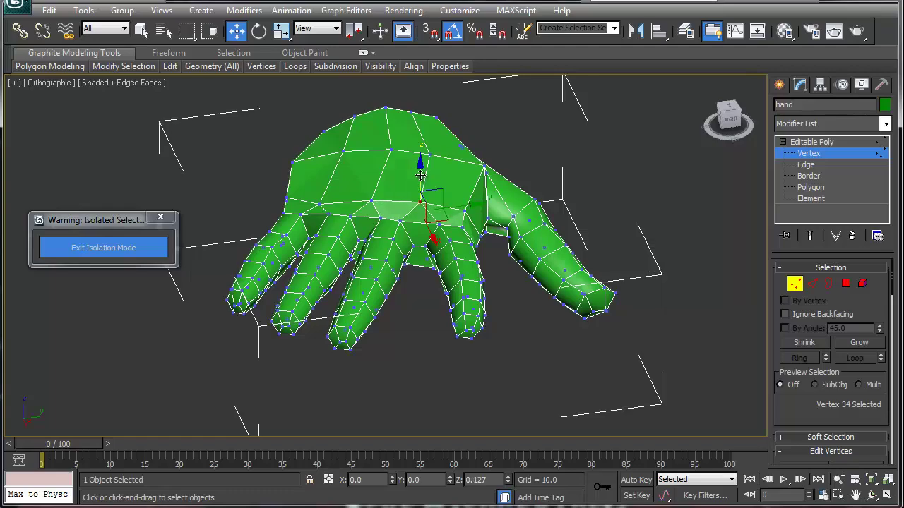
alt+middle_drag(367, 239, 414, 210)
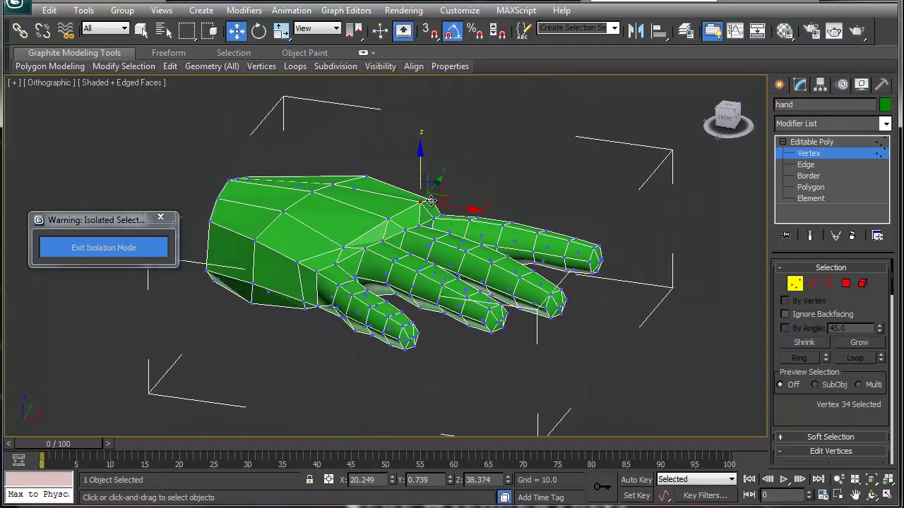
Lower the three knuckle vertices at the bases of the middle and index fingers slightly along the Z axis.
ctrl+click(431, 203)
ctrl+click(389, 219)
drag(410, 177, 410, 182)
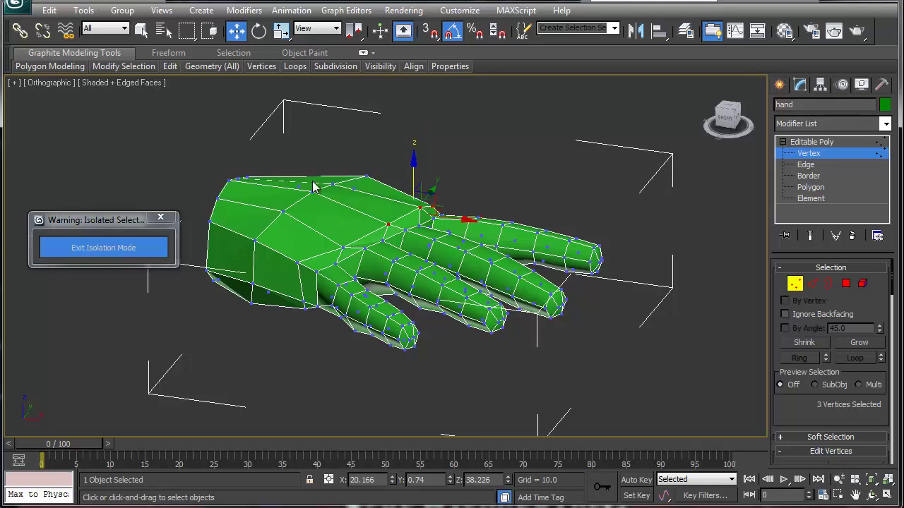
Lower the row of four vertices across the middle of the back of the hand about 0.14 along Z.
click(334, 184)
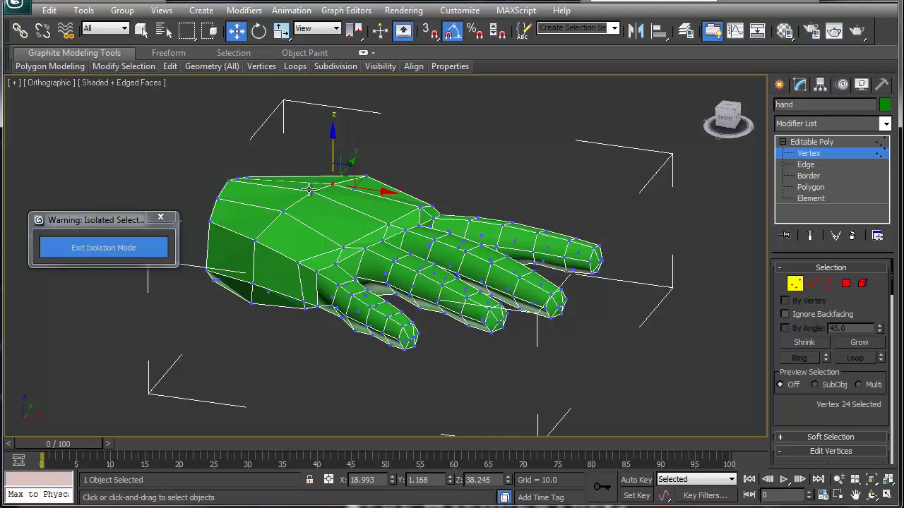
ctrl+click(310, 191)
ctrl+click(283, 212)
ctrl+click(366, 176)
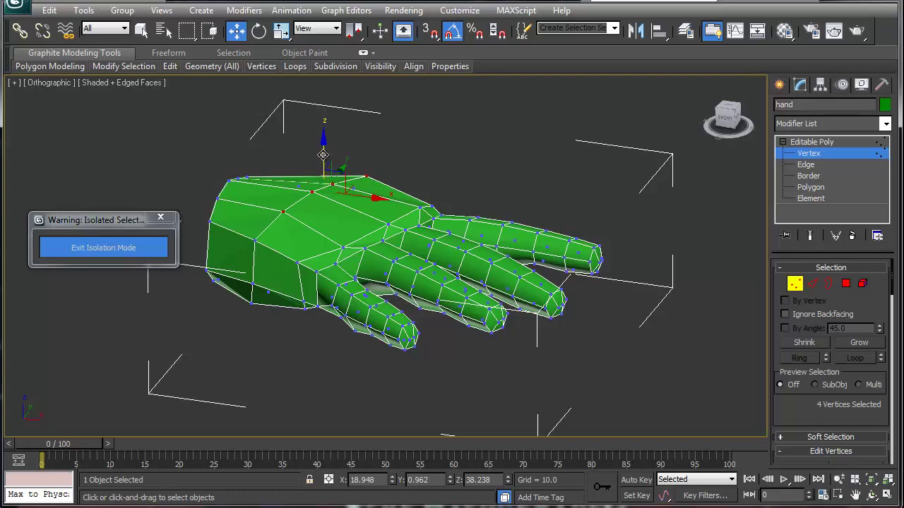
drag(325, 158, 321, 165)
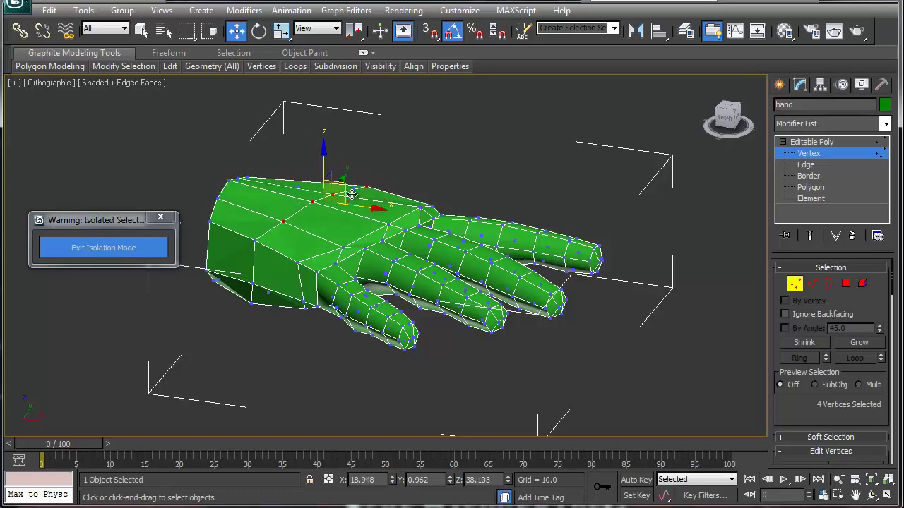
Switch to polygon level and select by numeric criteria all polygons with fewer than 4 sides.
alt+middle_drag(321, 166, 237, 236)
mouse_move(434, 67)
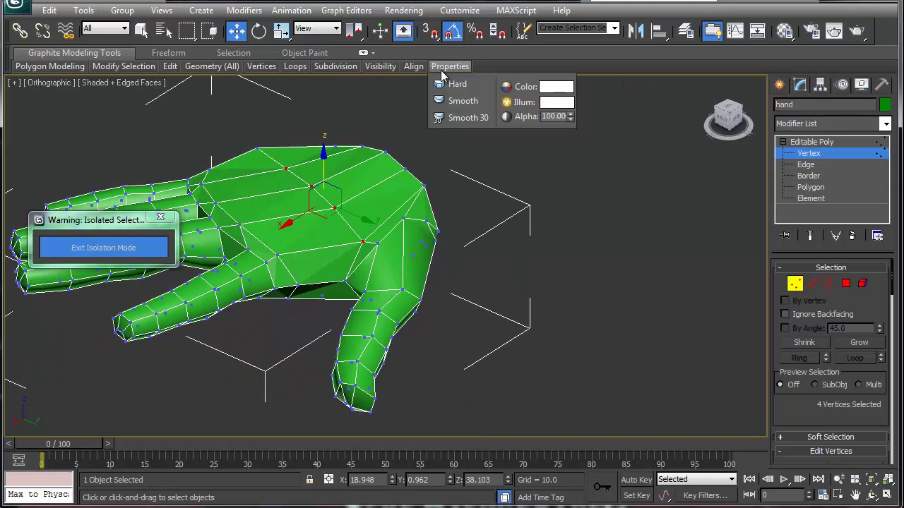
key(5)
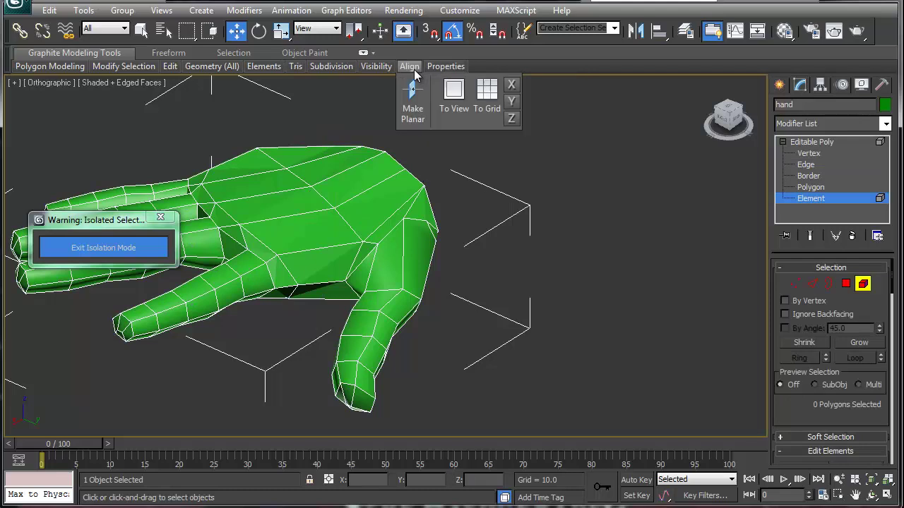
key(4)
mouse_move(472, 68)
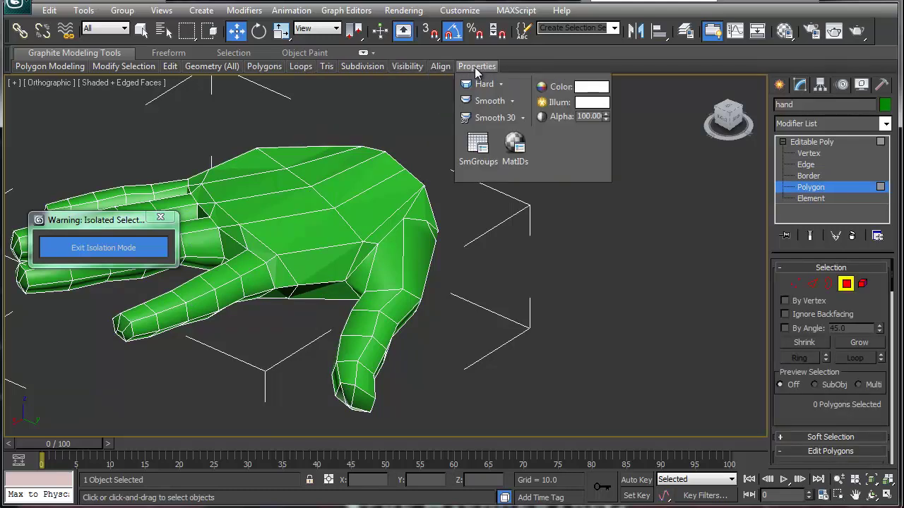
click(325, 233)
middle_drag(360, 219, 422, 233)
click(238, 53)
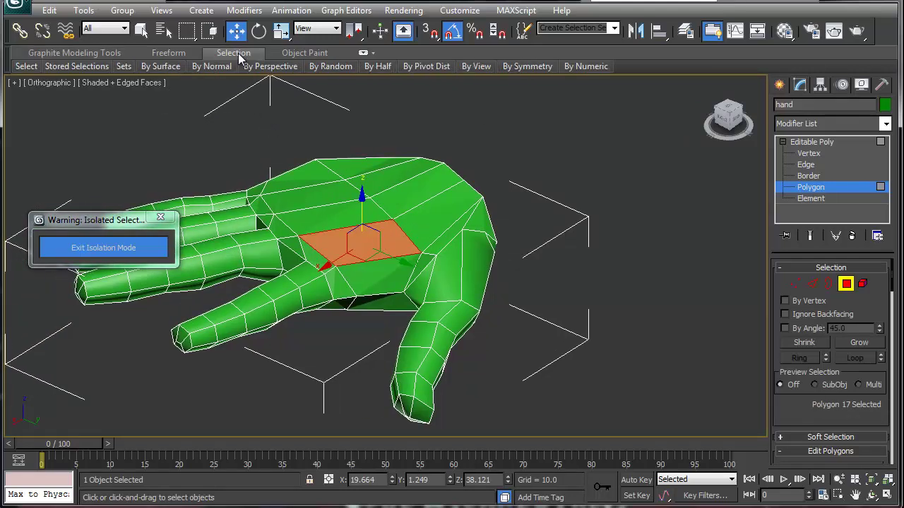
click(601, 68)
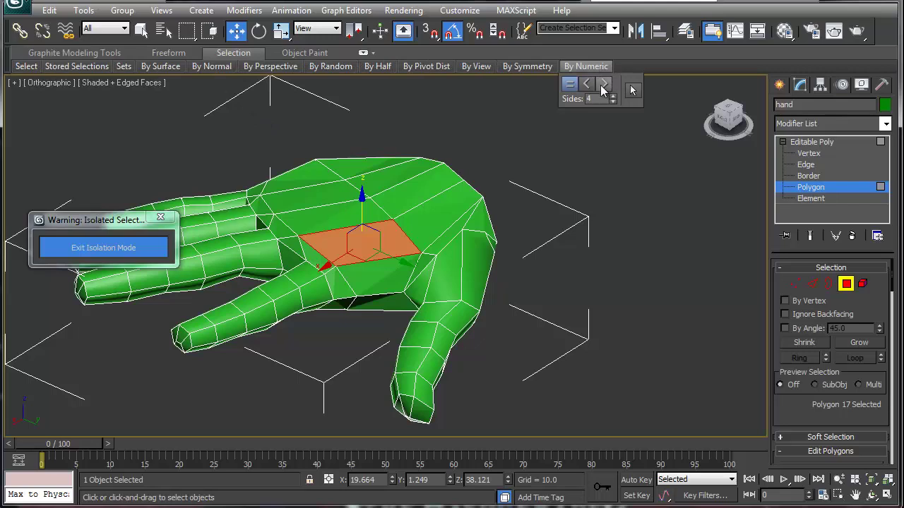
click(587, 83)
click(632, 89)
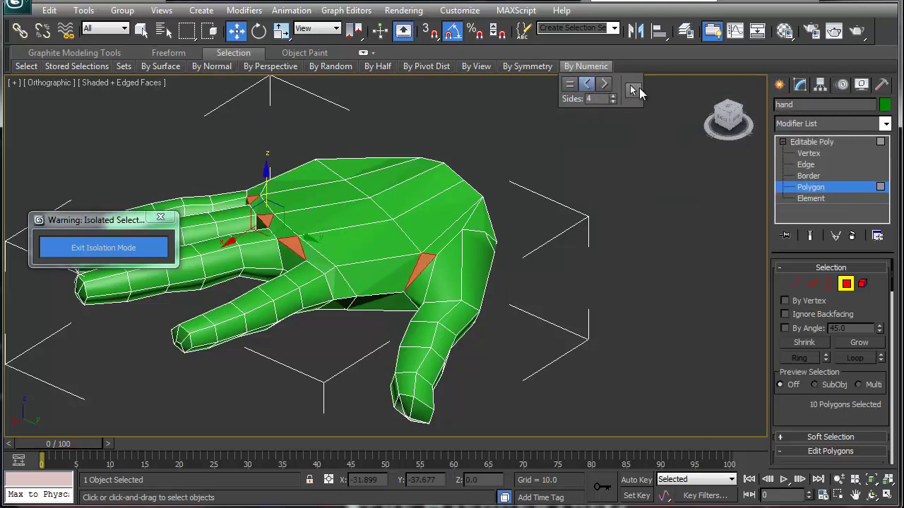
Cut edges through the webbing between the four fingers, connecting the triangles on the palm side to those on the back.
alt+middle_drag(381, 293, 573, 226)
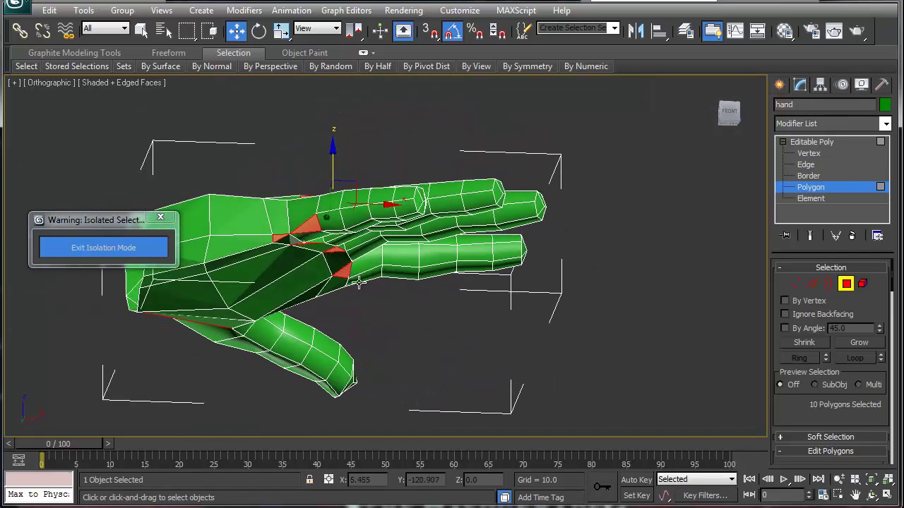
scroll(312, 263, up, 5)
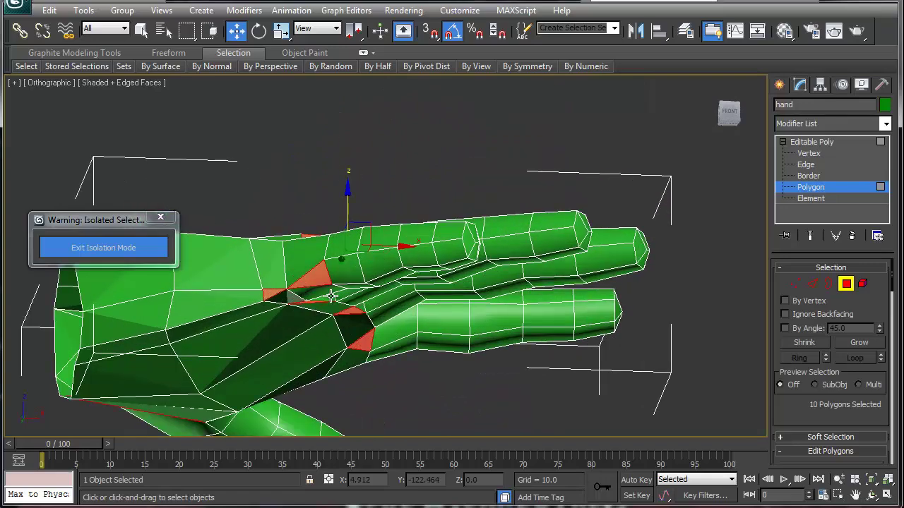
alt+middle_drag(339, 312, 298, 317)
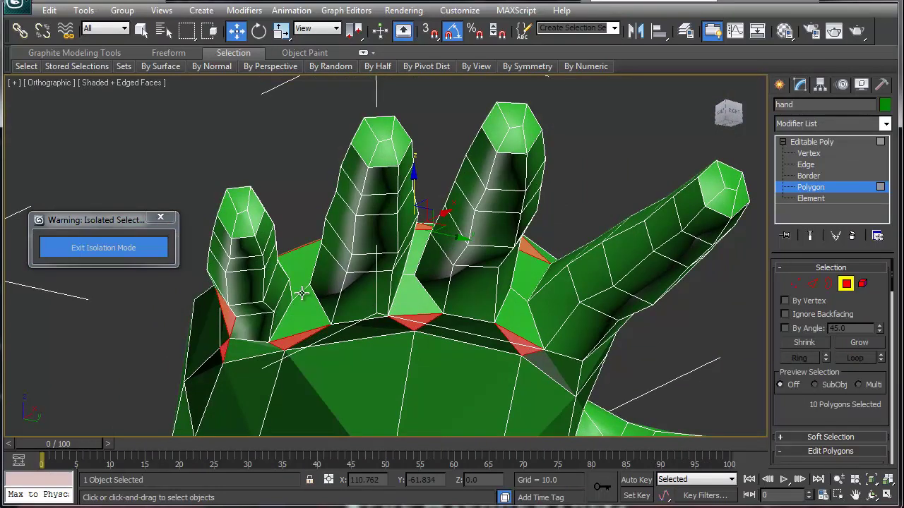
right_click(301, 293)
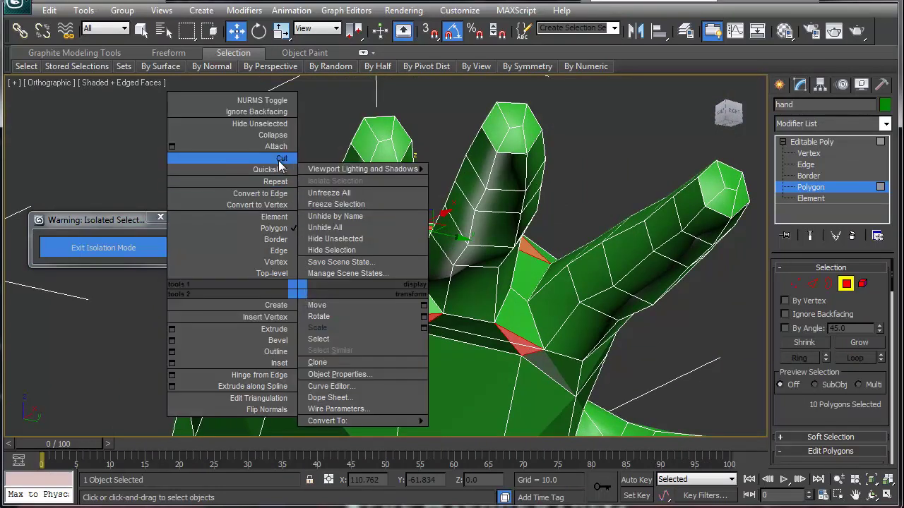
click(279, 159)
ctrl+click(303, 246)
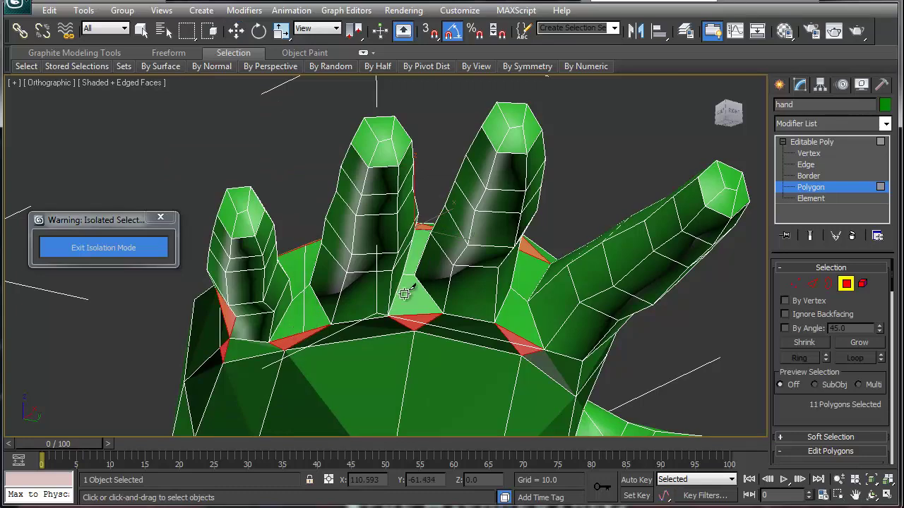
alt+middle_drag(423, 284, 413, 288)
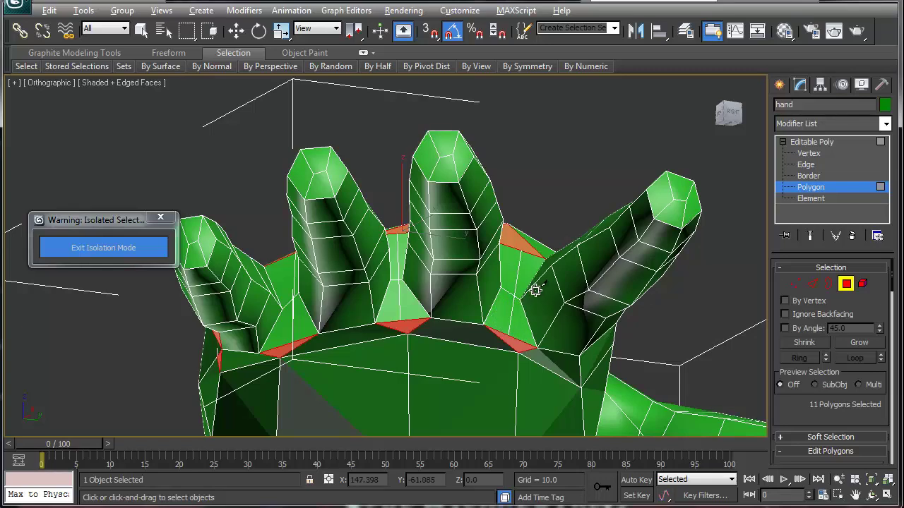
alt+middle_drag(535, 290, 542, 313)
Reselect the polygons with fewer than 4 sides and inspect the knuckles on the back of the hand.
click(586, 66)
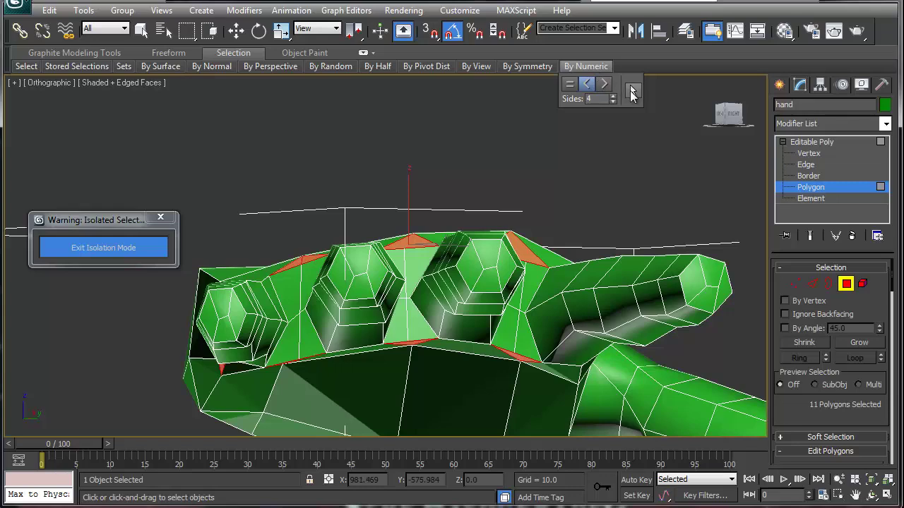
click(632, 91)
alt+middle_drag(433, 259, 432, 304)
key(w)
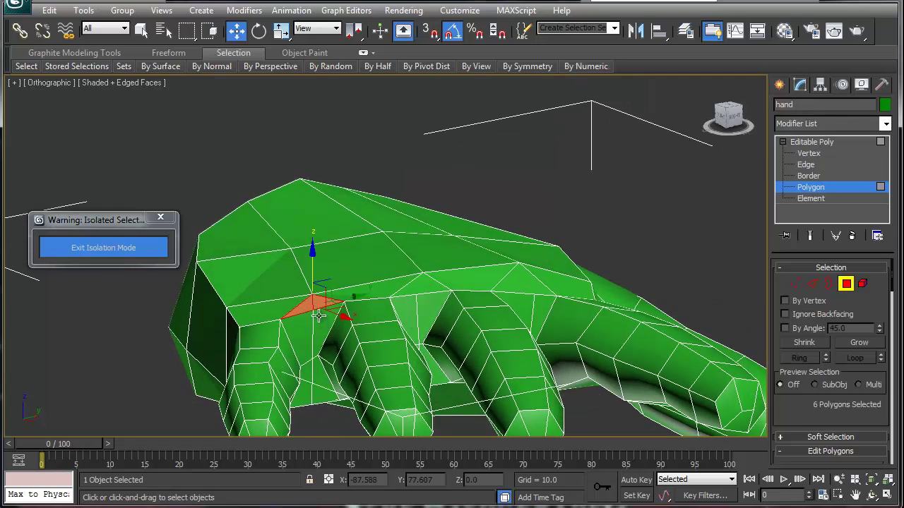
Remove the short edge splitting the knuckle triangle between the pinky and ring fingers.
key(2)
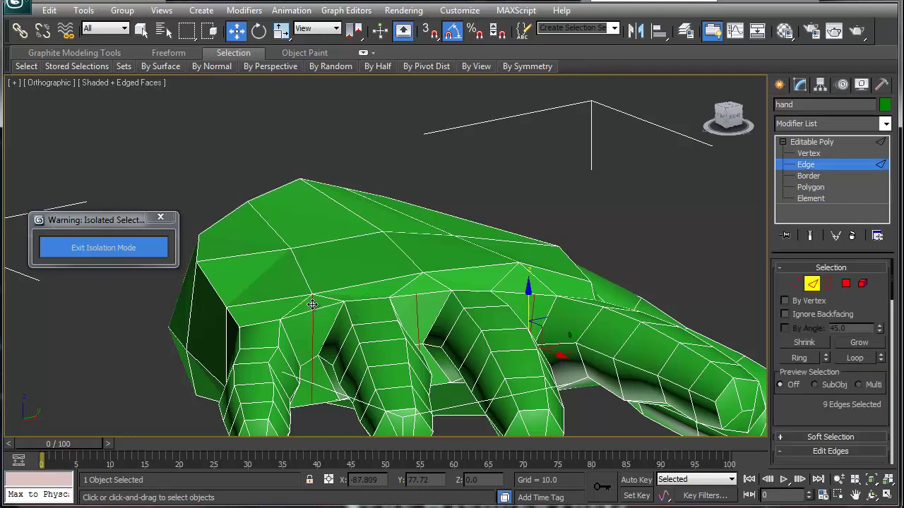
click(312, 304)
key(BackSpace)
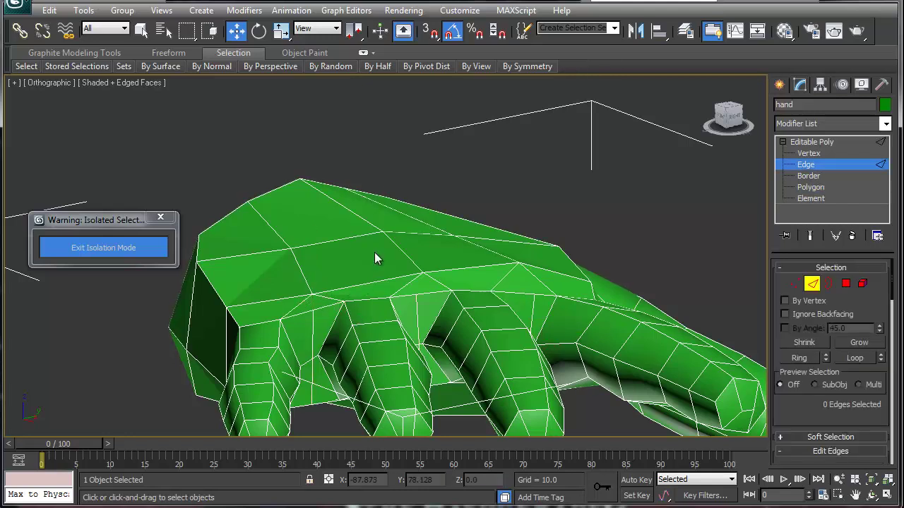
Select the remaining polygons with fewer than 4 sides and inspect the outer base of the pinky.
key(4)
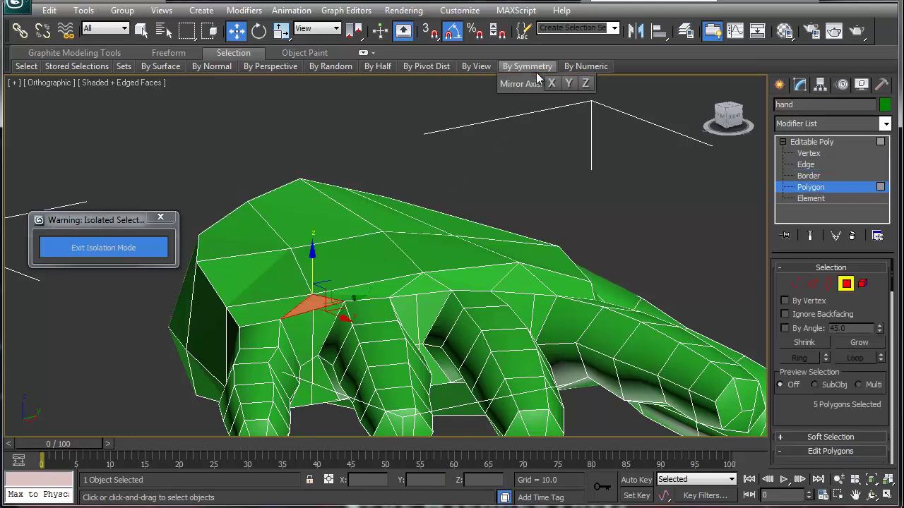
mouse_move(586, 68)
click(631, 89)
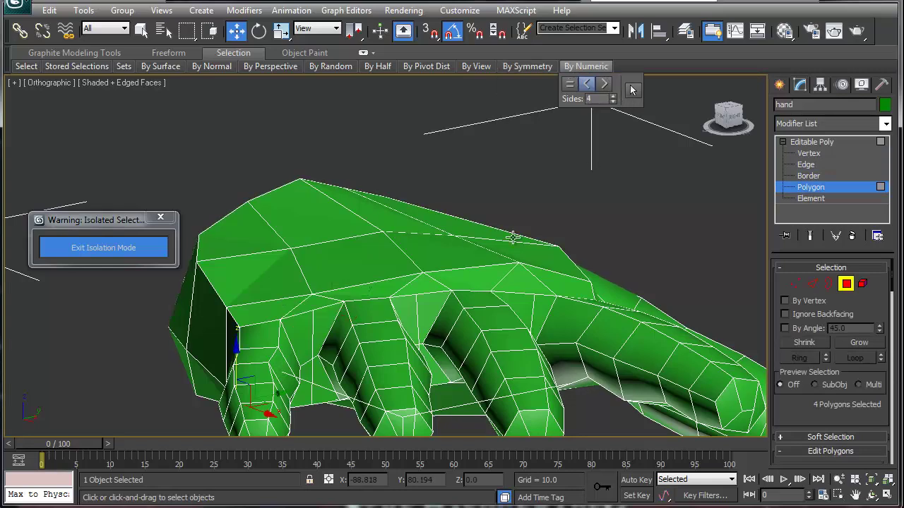
alt+middle_drag(339, 371, 390, 289)
alt+middle_drag(346, 241, 370, 256)
right_click(374, 245)
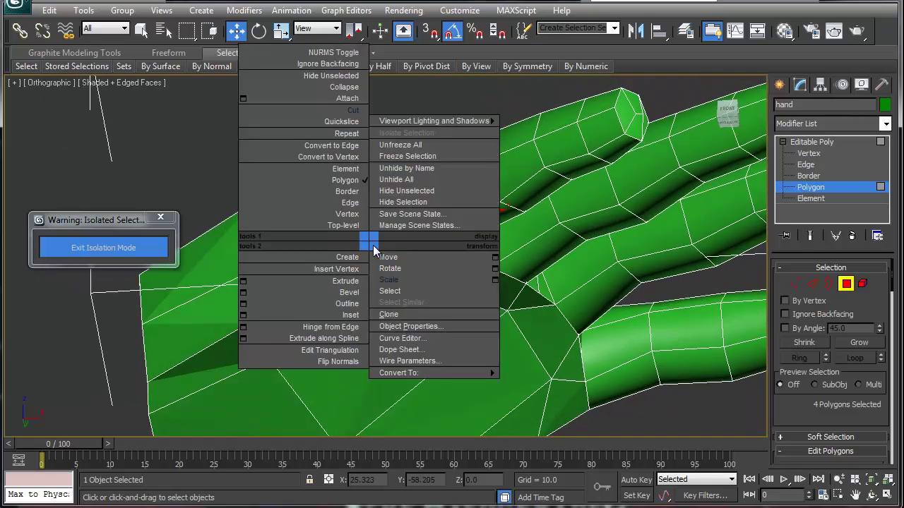
click(311, 110)
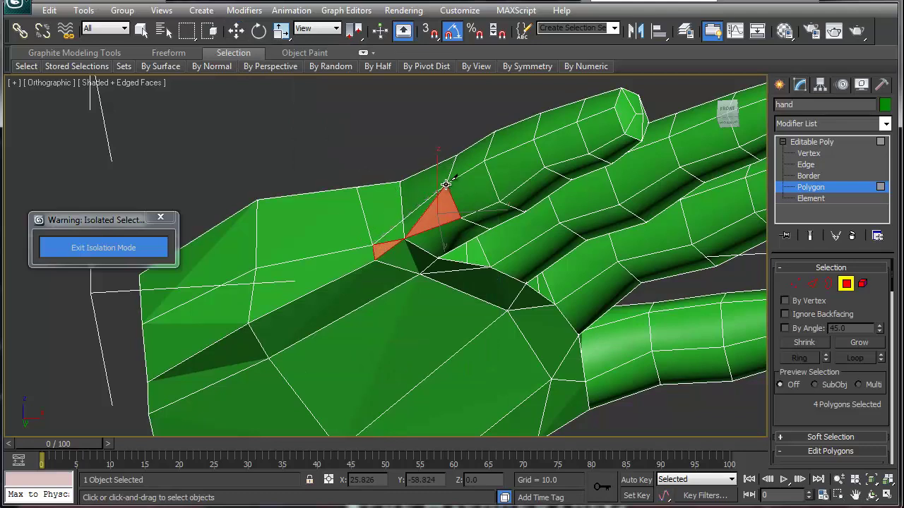
key(w)
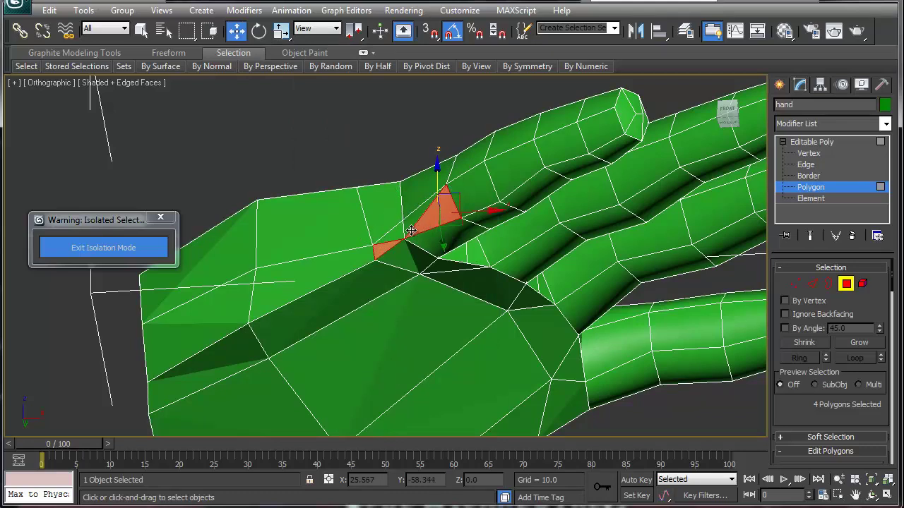
key(2)
click(417, 221)
ctrl+click(388, 244)
key(ctrl+d)
Move the palm-side webbing vertices between the middle and index fingers slightly back toward the palm along X.
alt+middle_drag(415, 263, 406, 312)
middle_drag(464, 334, 386, 276)
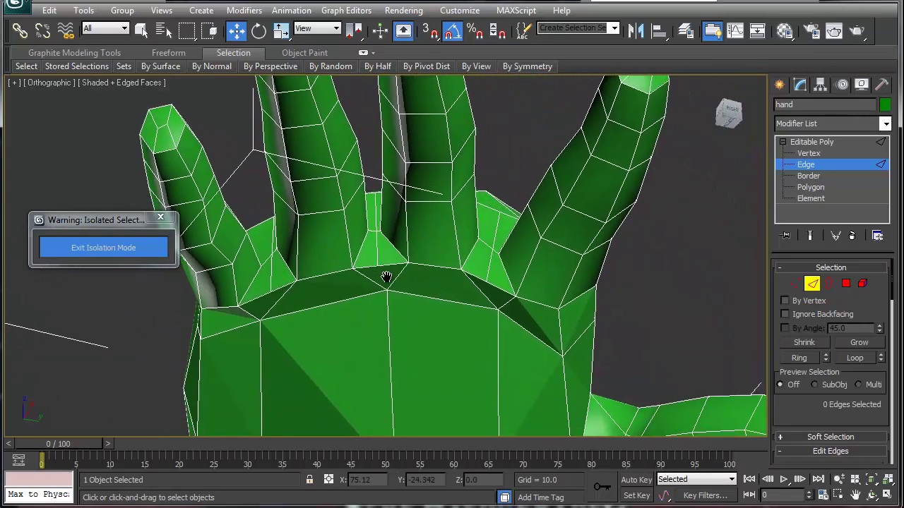
key(1)
click(487, 291)
alt+middle_drag(497, 309, 523, 278)
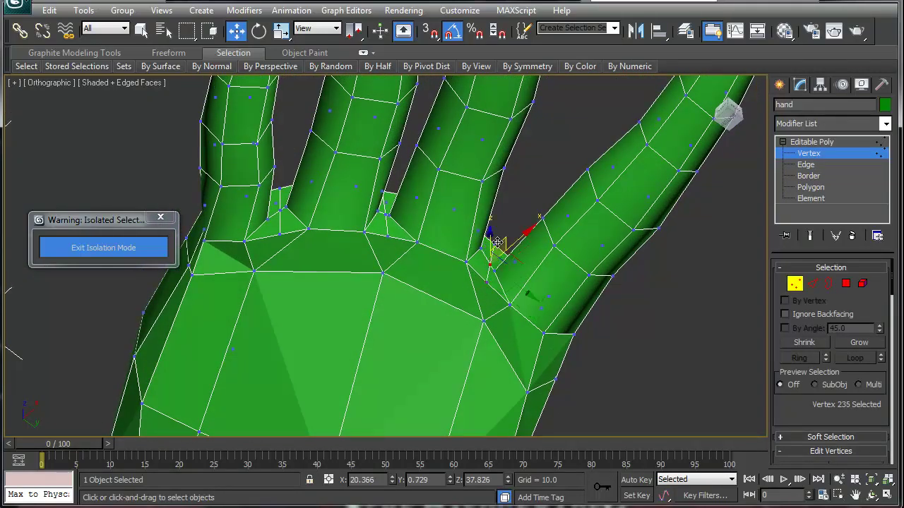
ctrl+click(495, 280)
ctrl+click(487, 282)
drag(520, 238, 519, 242)
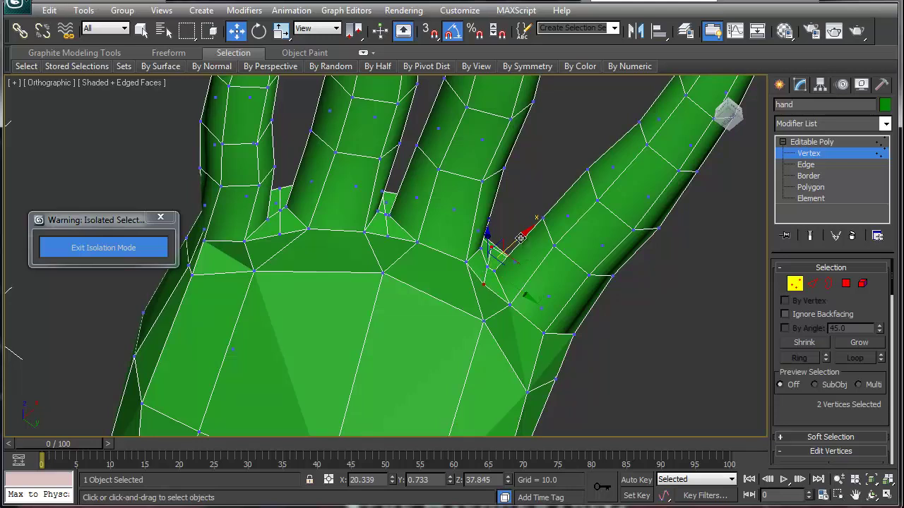
drag(521, 238, 513, 258)
Move the palm vertex below the gap between the middle and index fingers sideways toward the middle finger.
click(484, 321)
drag(512, 322, 459, 302)
click(485, 322)
Move the two webbing vertices between the ring and middle fingers slightly back toward the palm.
click(387, 215)
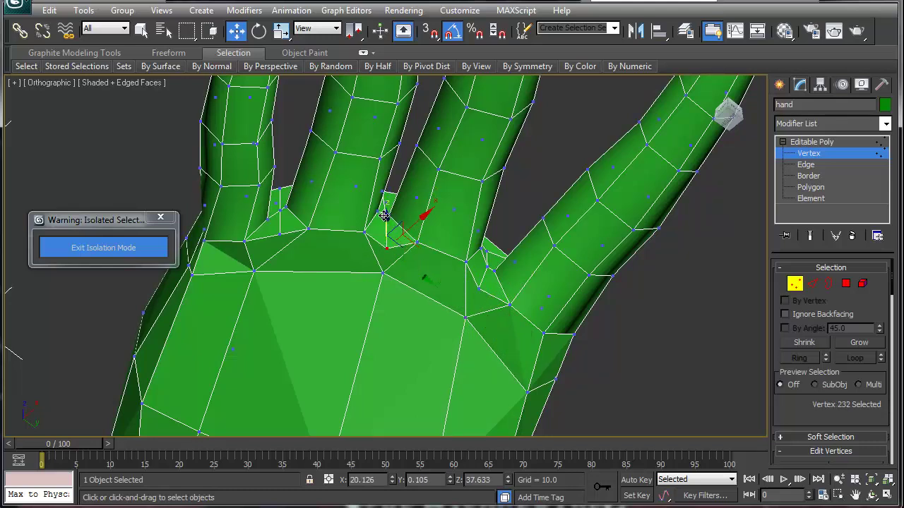
click(386, 215)
drag(402, 199, 397, 204)
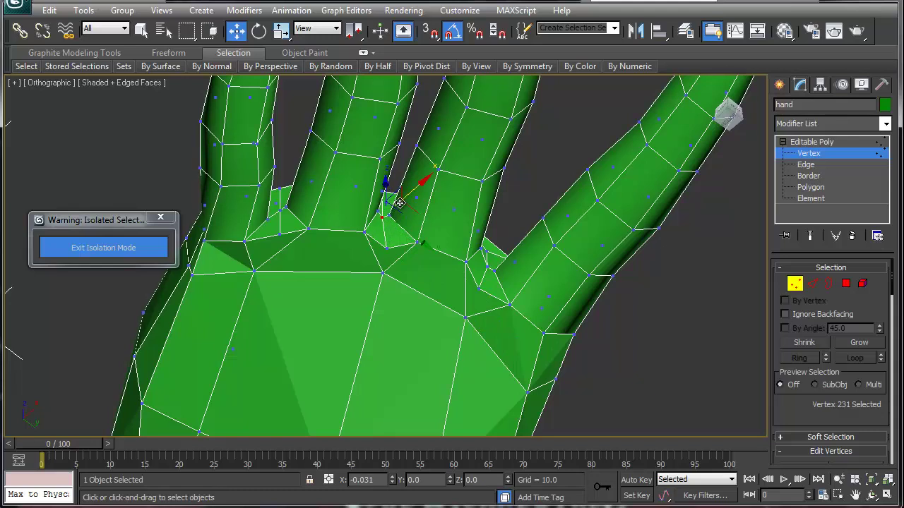
Move the webbing vertex between the pinky and ring fingers back toward the palm.
click(278, 213)
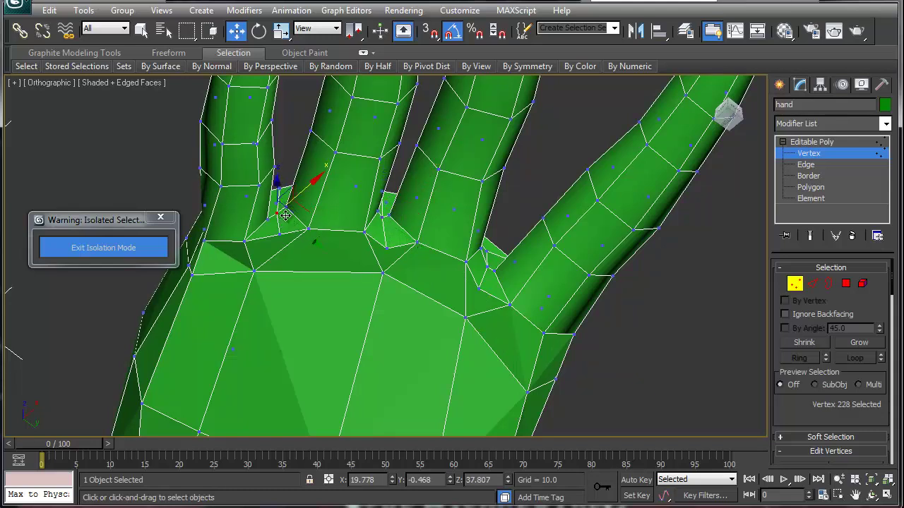
drag(298, 212, 276, 242)
From the back of the hand, reposition the upper webbing vertices on both sides of the ring finger slightly.
alt+middle_drag(375, 272, 367, 355)
alt+middle_drag(357, 243, 386, 298)
middle_drag(295, 176, 321, 288)
click(305, 284)
drag(322, 275, 314, 281)
click(393, 240)
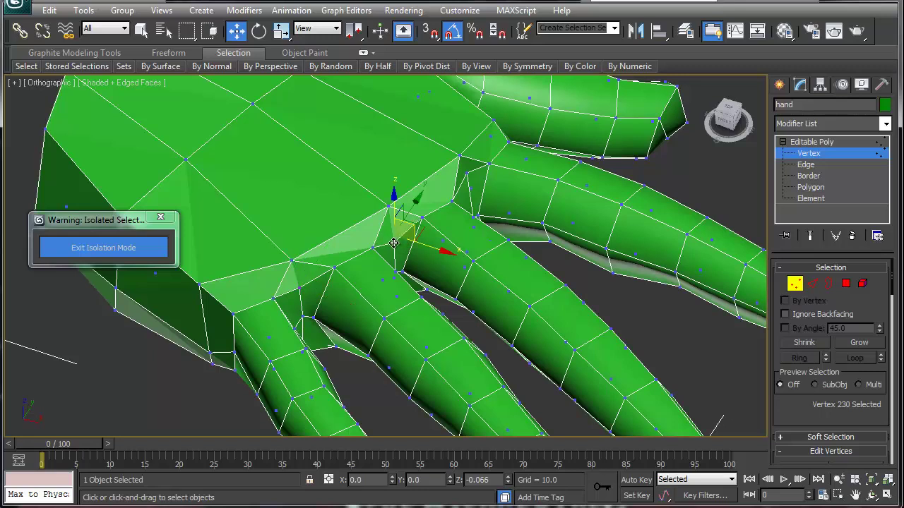
drag(392, 243, 458, 211)
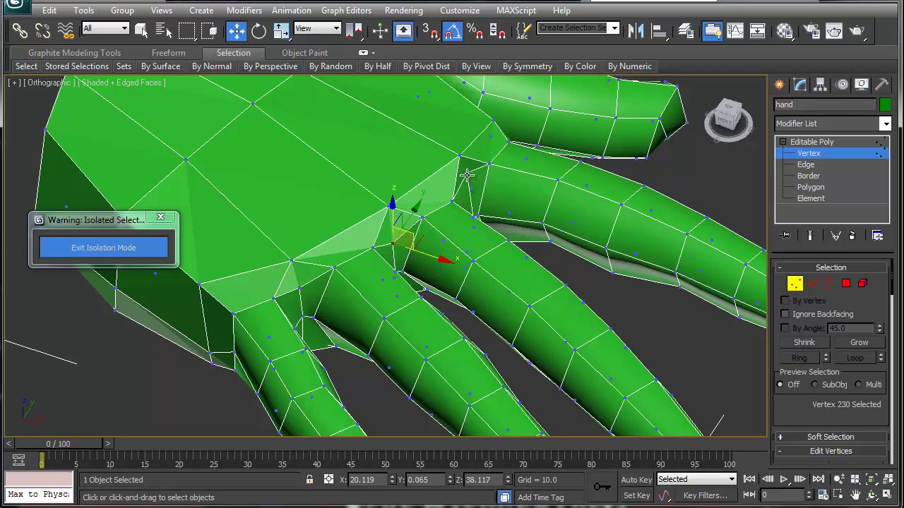
Lower the two back-of-hand vertices on either side of the middle finger's base, shifting them slightly toward the wrist.
click(468, 177)
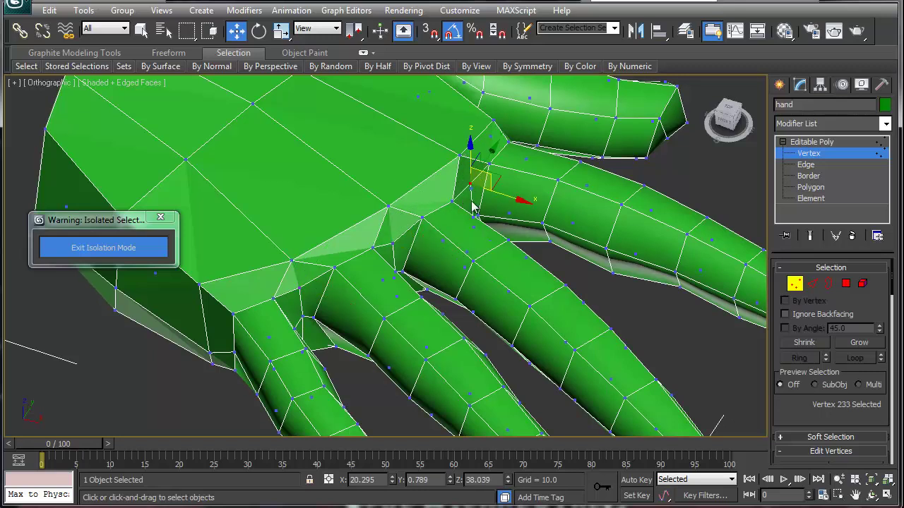
alt+middle_drag(491, 227, 240, 204)
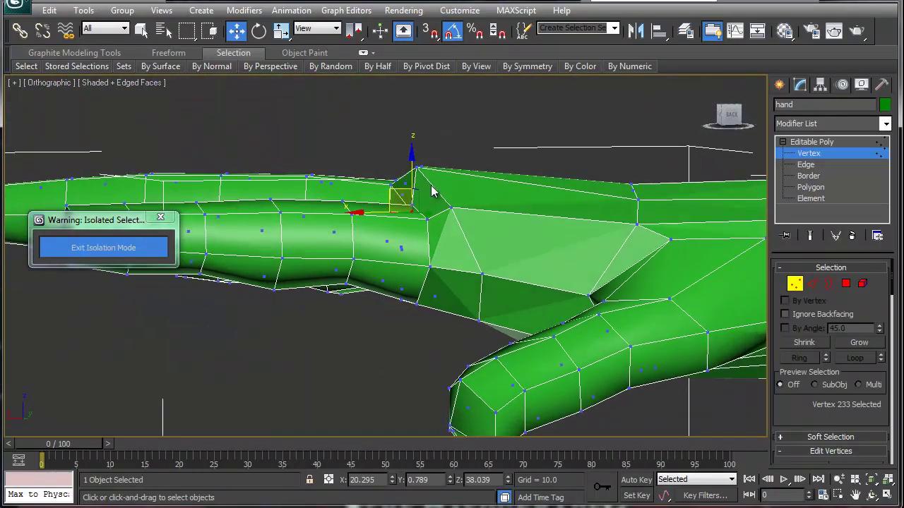
mouse_move(424, 168)
mouse_down()
mouse_move(430, 173)
mouse_move(416, 156)
mouse_move(425, 164)
mouse_up()
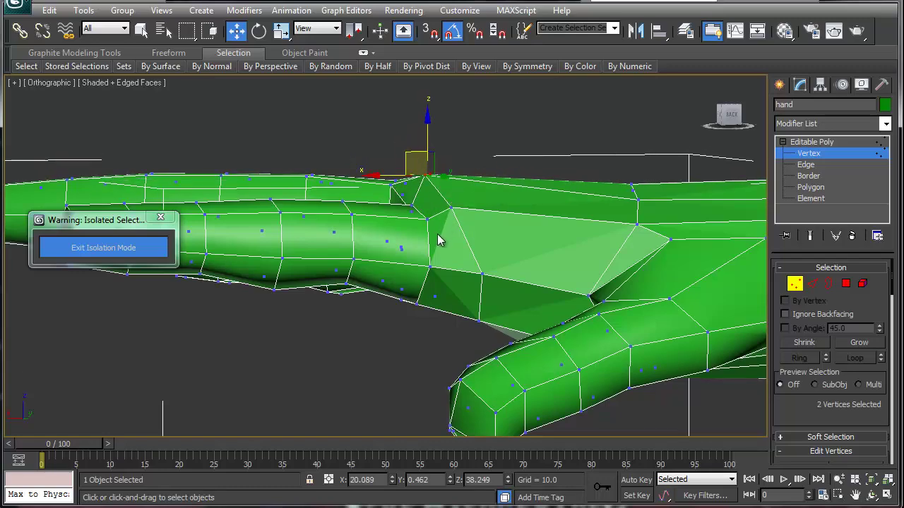
Select all polygons with fewer than four sides to locate the remaining triangles.
alt+middle_drag(414, 252, 313, 215)
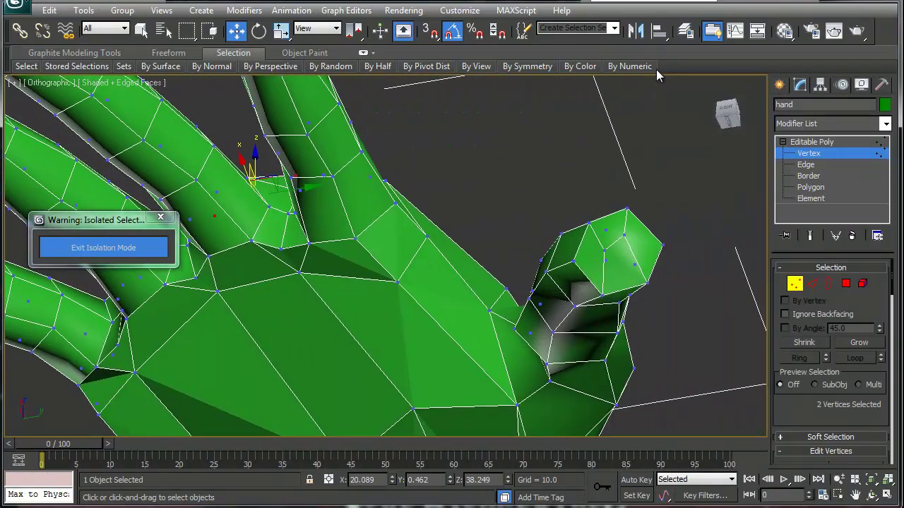
key(4)
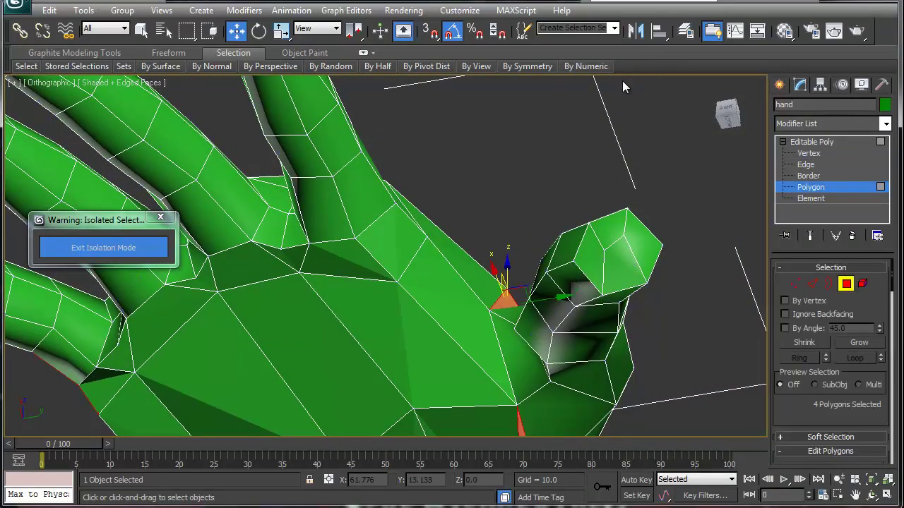
mouse_move(609, 69)
click(632, 89)
Cut a new edge line from the triangle in the thumb webbing across the palm to the triangle near the wrist.
middle_drag(562, 287, 444, 330)
right_click(370, 241)
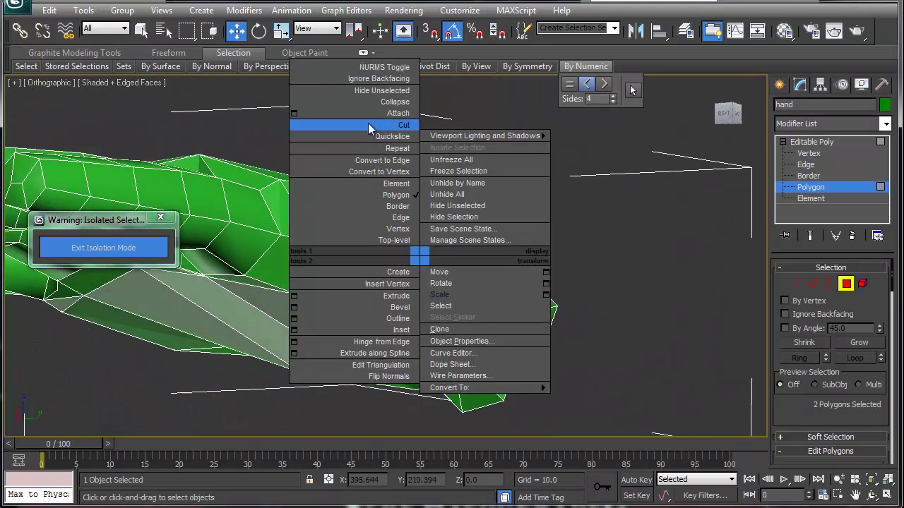
click(368, 122)
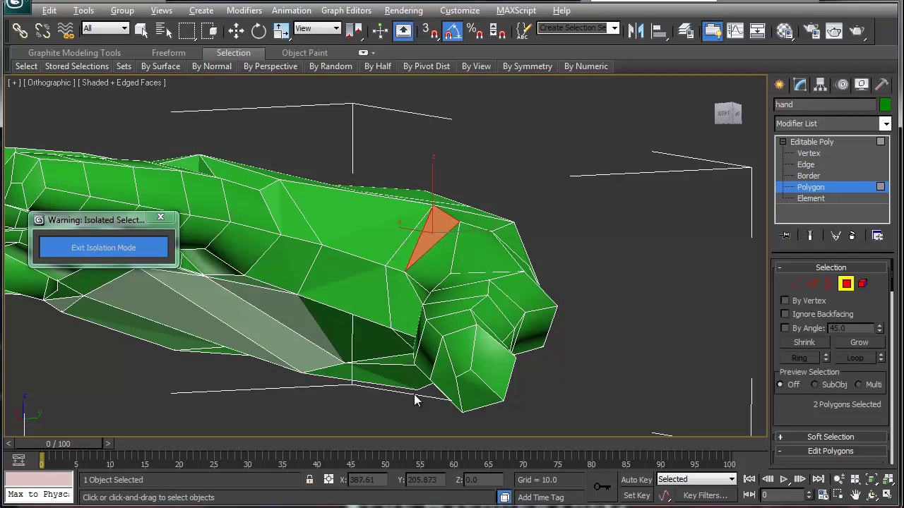
alt+middle_drag(373, 337, 377, 246)
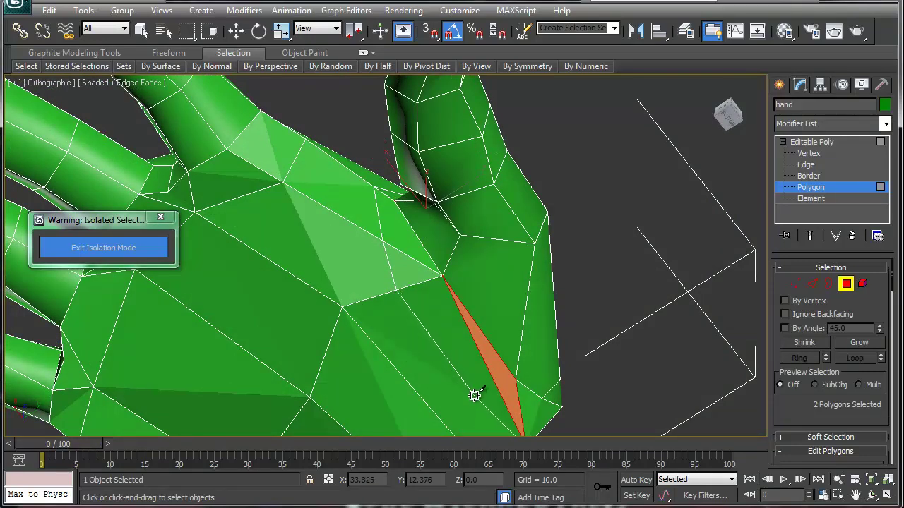
middle_drag(445, 368, 377, 246)
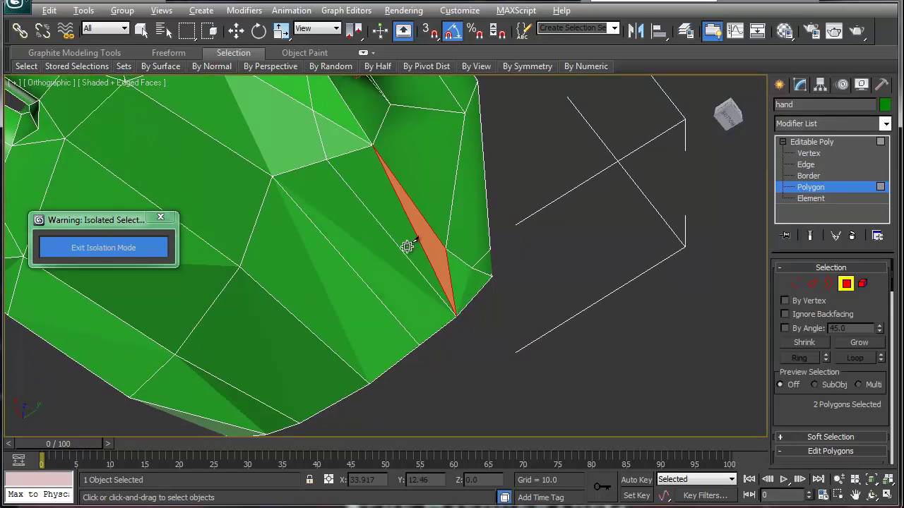
alt+middle_drag(407, 246, 376, 267)
Remove the two edges bordering the thumb-base triangles, one on the palm and one in the webbing, to merge them into neighbouring faces.
key(2)
key(w)
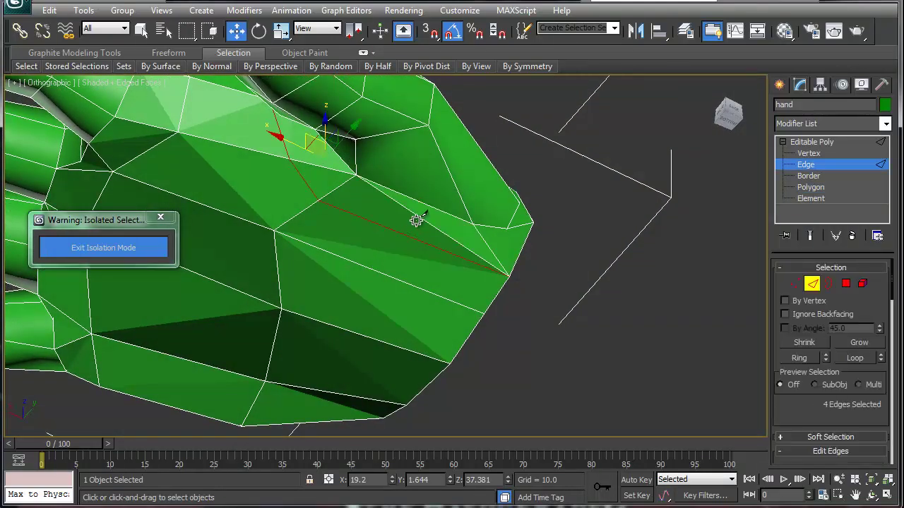
click(417, 219)
alt+middle_drag(417, 219, 452, 287)
ctrl+click(361, 129)
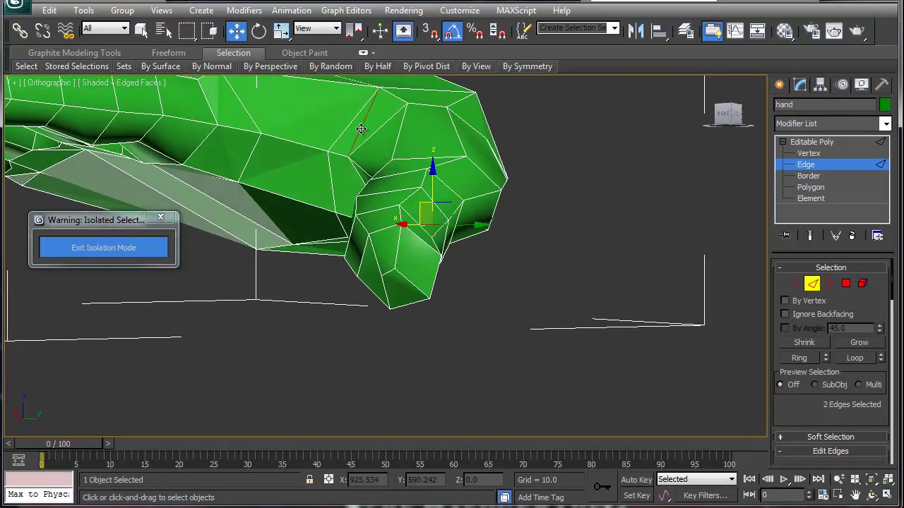
key(BackSpace)
Move the new upper webbing vertex between the thumb and index finger slightly away from the thumb.
alt+middle_drag(374, 222, 379, 144)
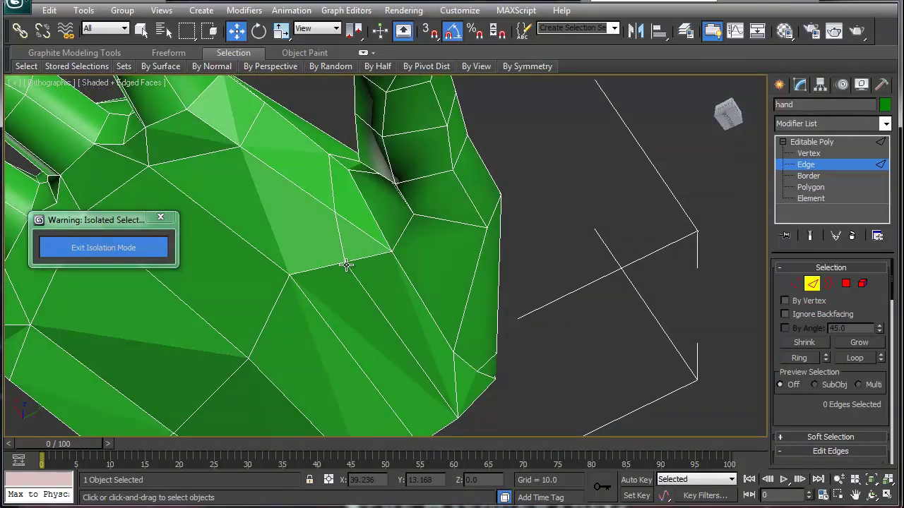
key(1)
alt+middle_drag(329, 188, 335, 308)
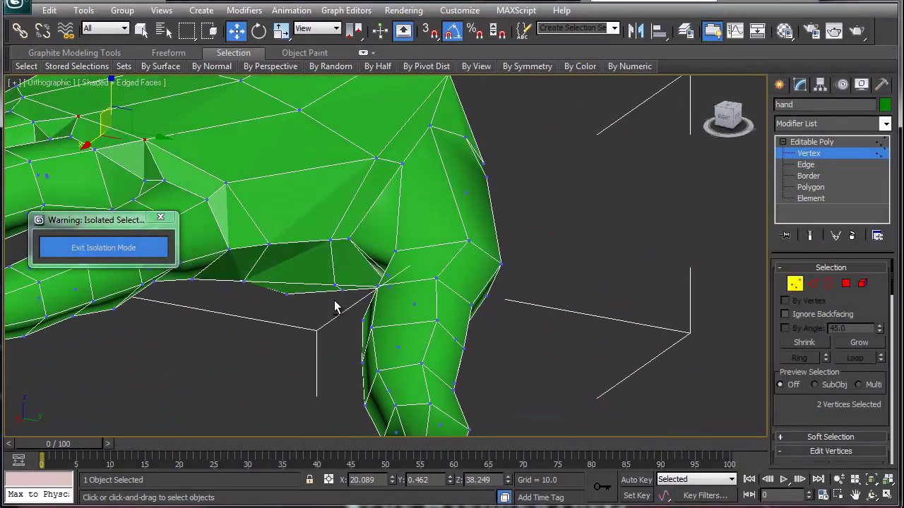
click(331, 242)
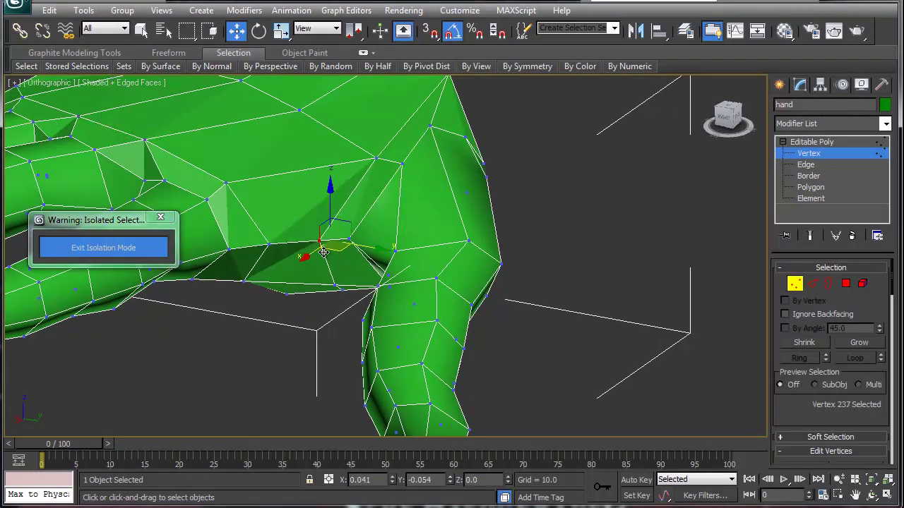
alt+middle_drag(339, 306, 319, 196)
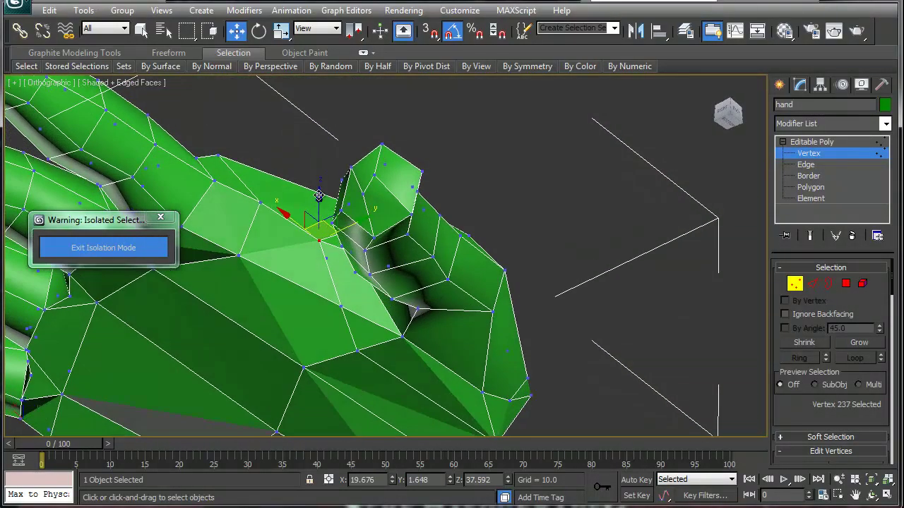
Reposition the two new palm-side vertices below the thumb webbing, shifting them away from the thumb.
click(341, 311)
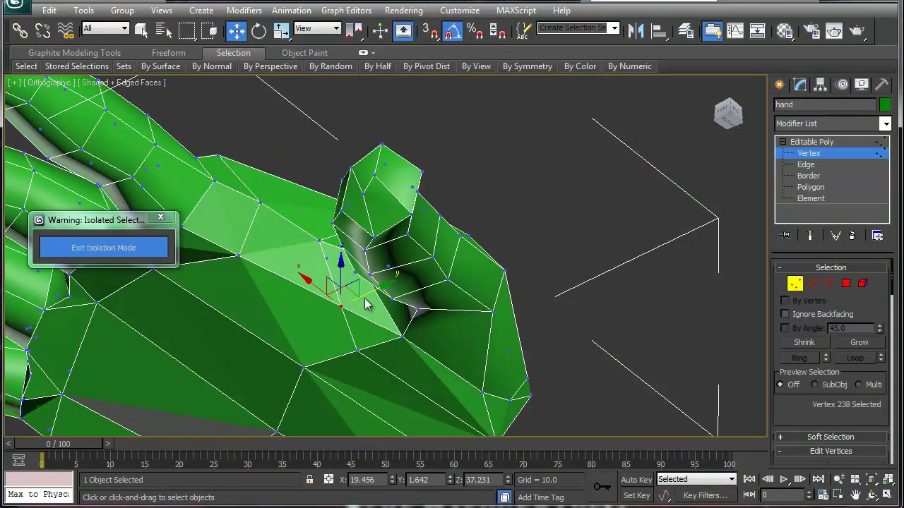
alt+middle_drag(369, 335, 350, 285)
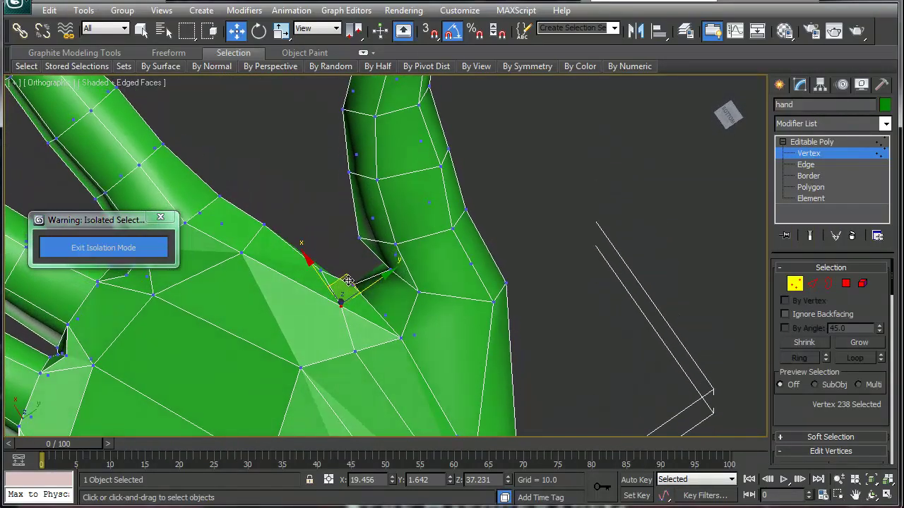
drag(348, 281, 339, 272)
click(354, 349)
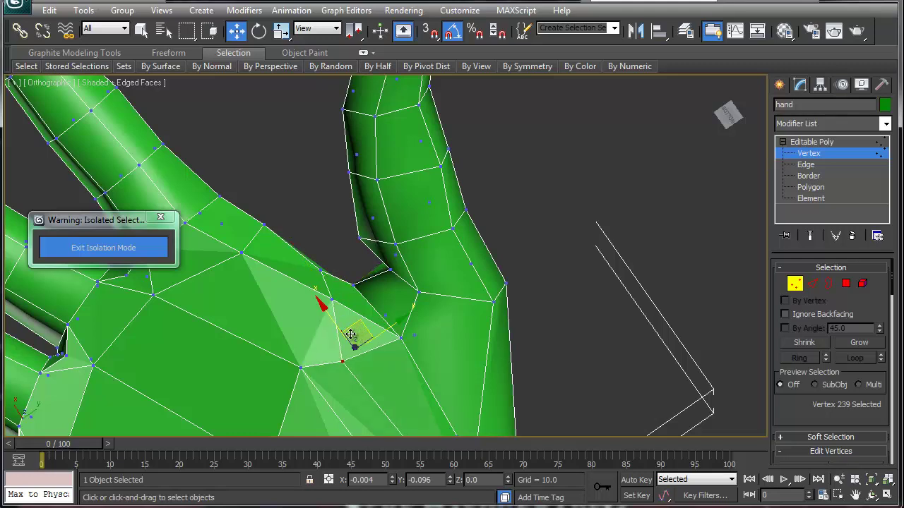
drag(352, 333, 341, 342)
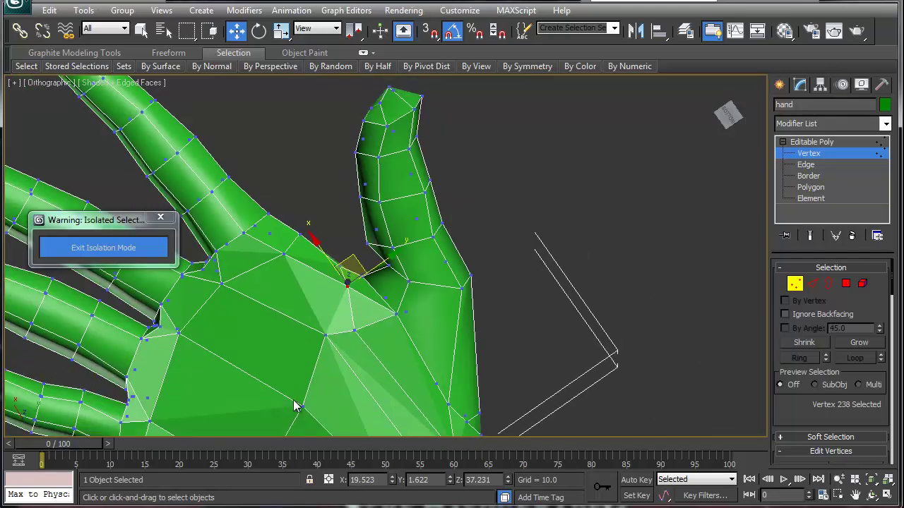
Select all polygons with more than four sides across the hand to locate n-gons.
alt+middle_drag(295, 405, 406, 297)
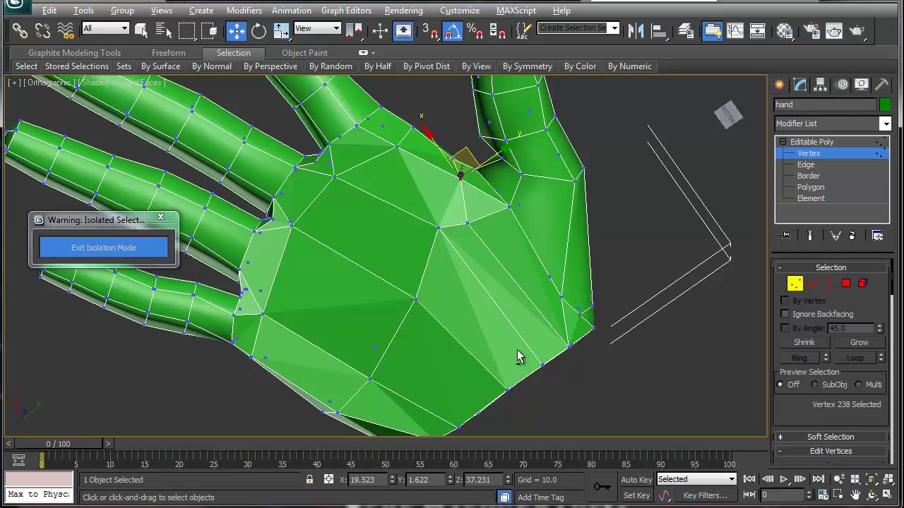
alt+middle_drag(517, 357, 492, 461)
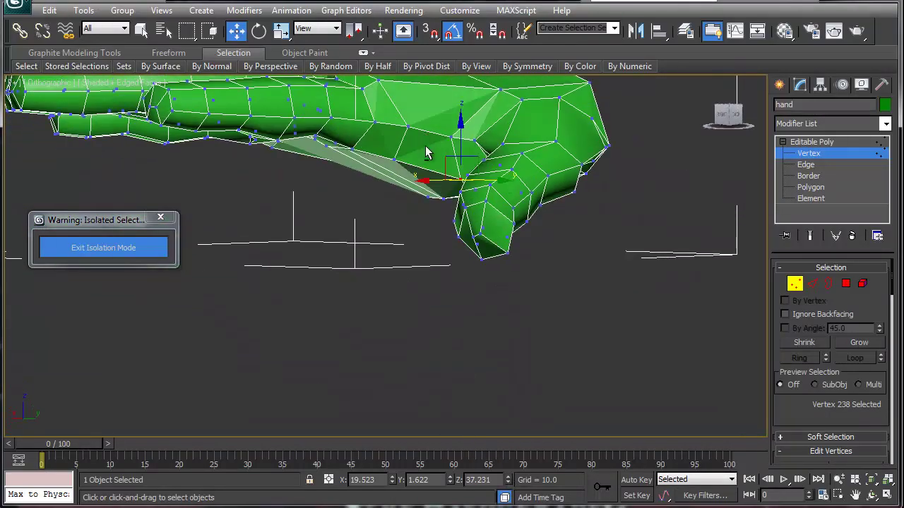
alt+middle_drag(425, 155, 460, 203)
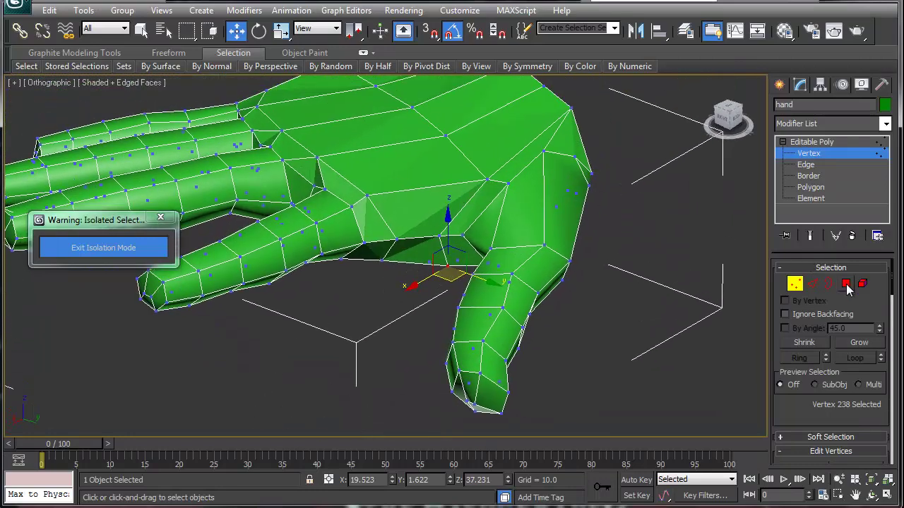
click(847, 284)
mouse_move(600, 66)
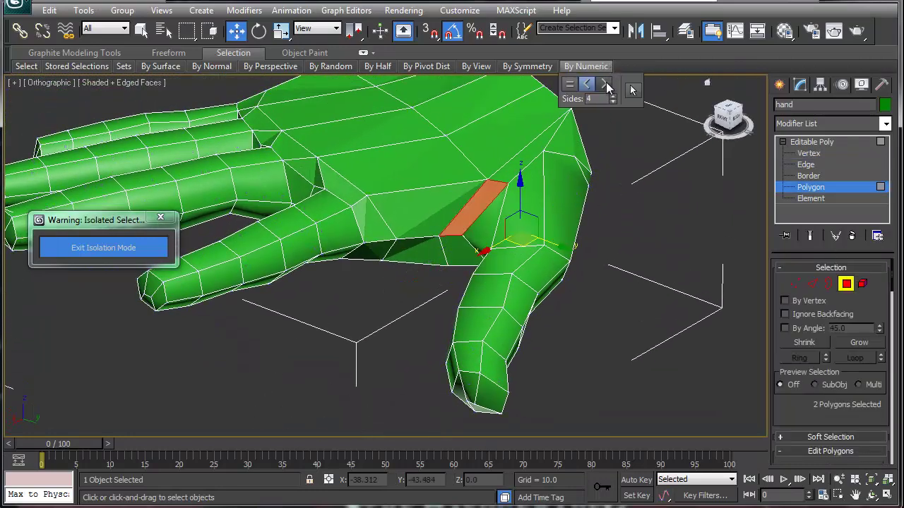
click(604, 84)
Collapse the short edge between the two new palm vertices below the thumb webbing into a single vertex.
alt+middle_drag(504, 282, 480, 165)
key(2)
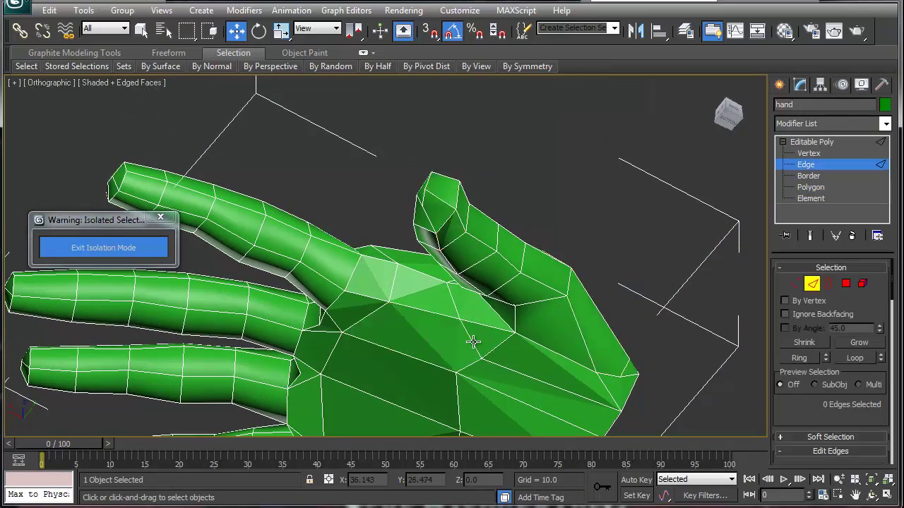
click(473, 341)
click(484, 341)
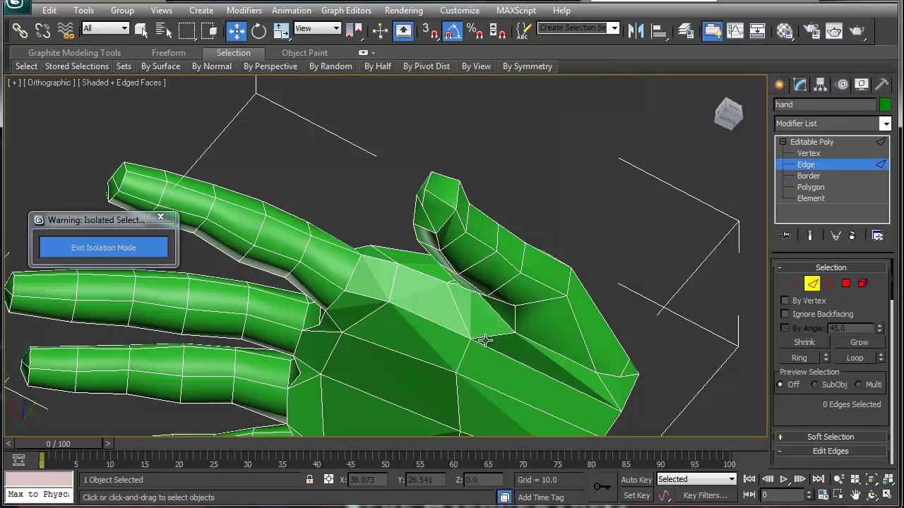
alt+middle_drag(476, 317, 449, 285)
click(449, 285)
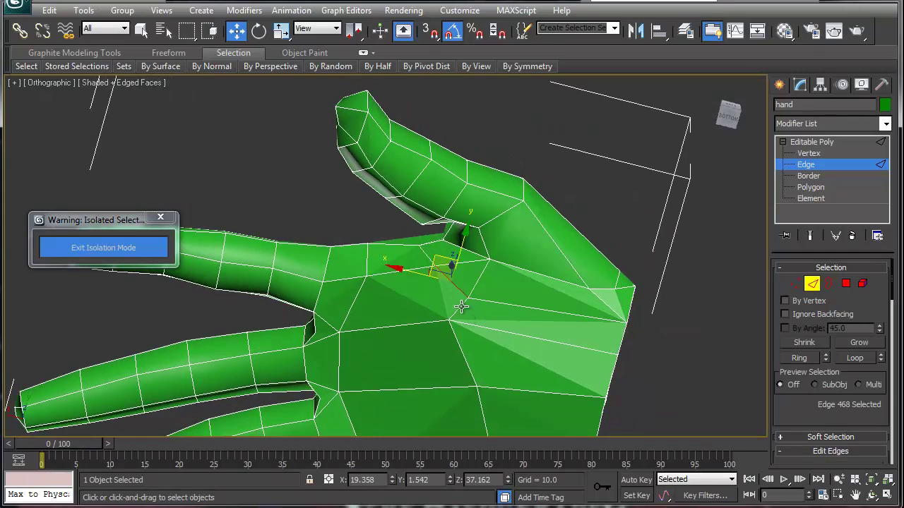
click(460, 306)
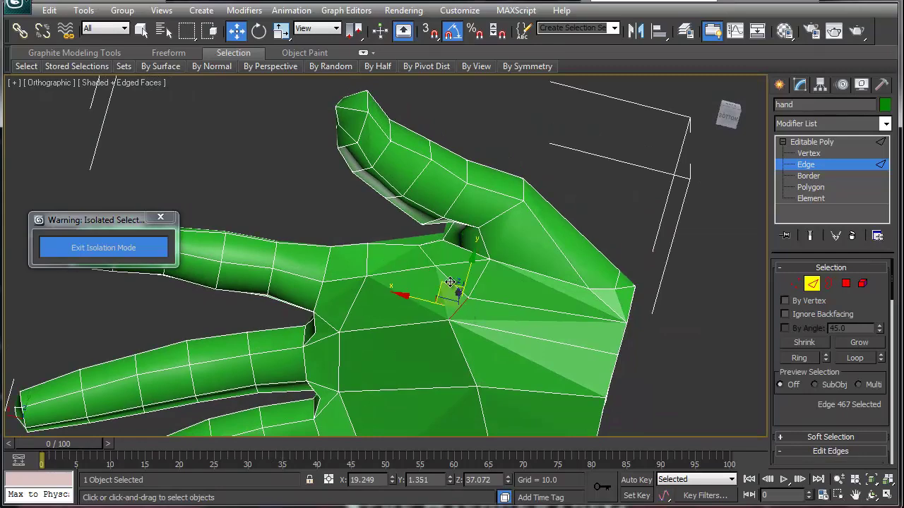
key(BackSpace)
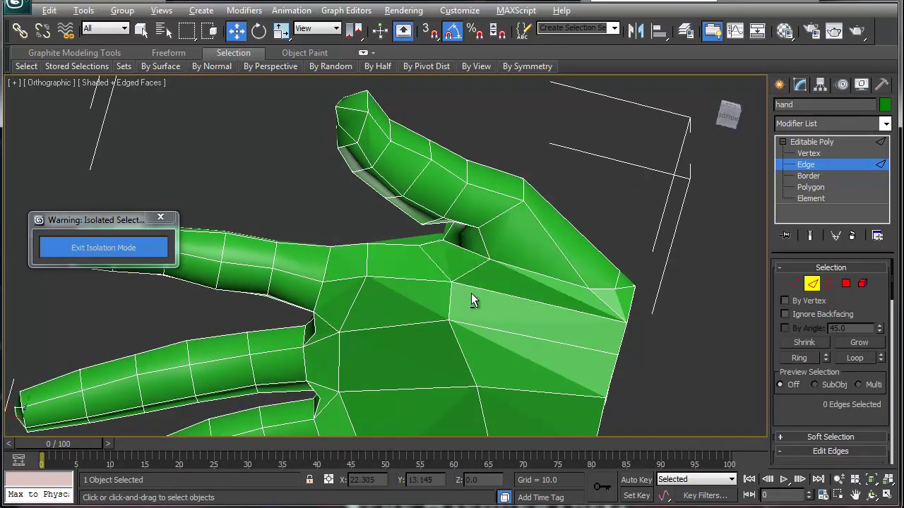
Highlight the polygons with more than four sides again and examine those along the thumb base.
alt+middle_drag(470, 294, 484, 402)
key(4)
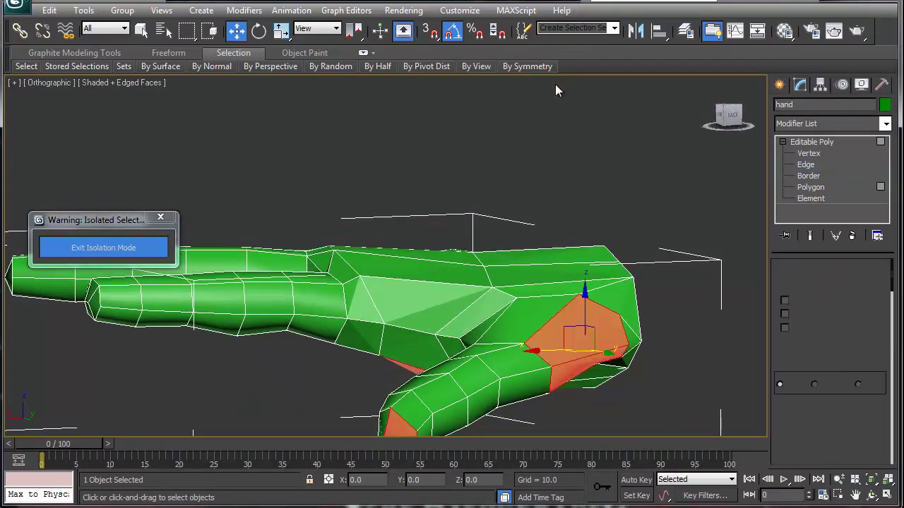
alt+middle_drag(537, 299, 477, 321)
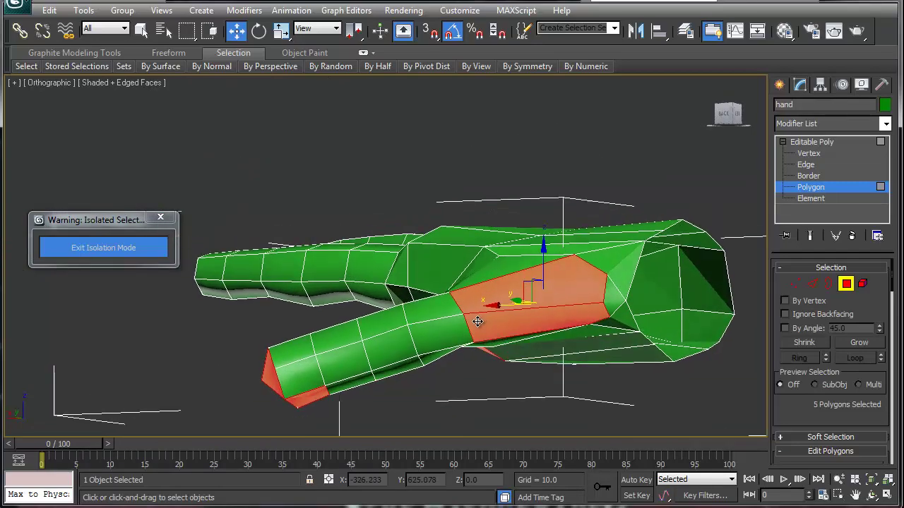
Collapse the two short edges at the wrist end of the thumb base into one vertex.
key(2)
click(604, 290)
ctrl+click(607, 309)
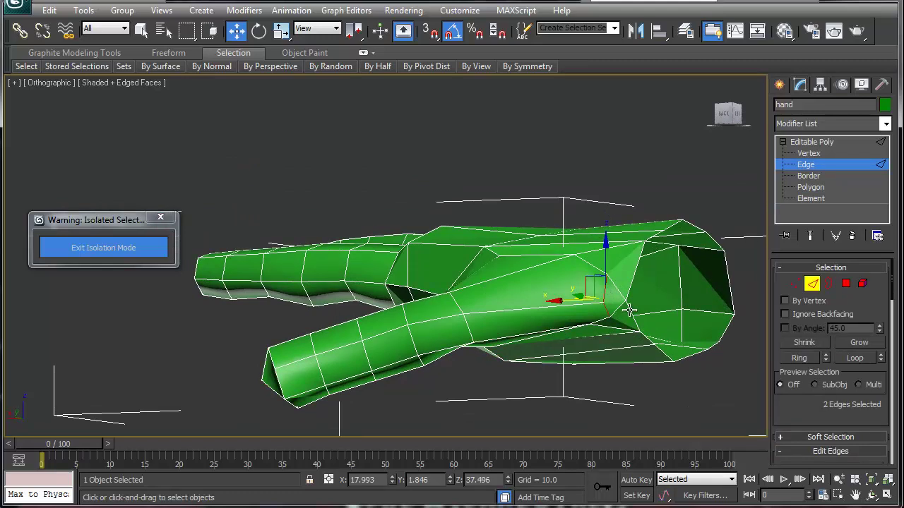
key(BackSpace)
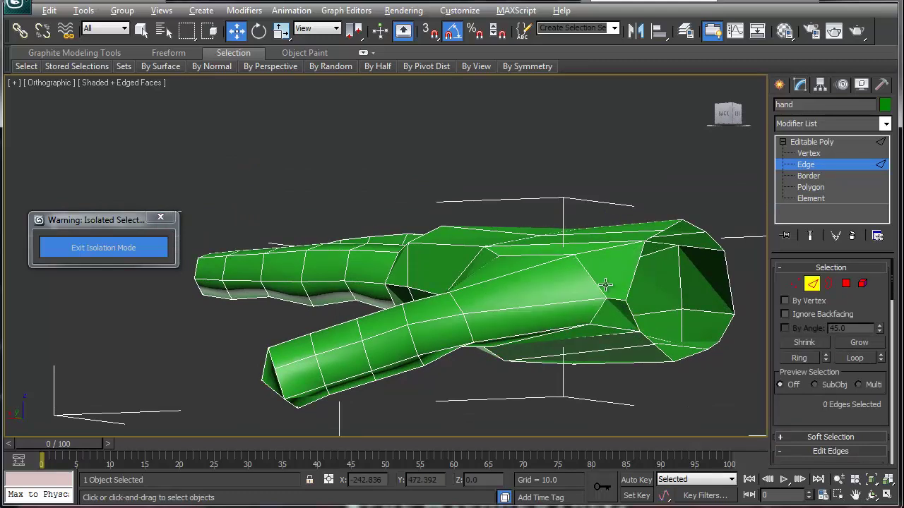
Move the merged vertex at the thumb base slightly outward and toward the wrist.
alt+middle_drag(605, 286, 633, 372)
key(1)
click(627, 363)
middle_drag(633, 372, 540, 263)
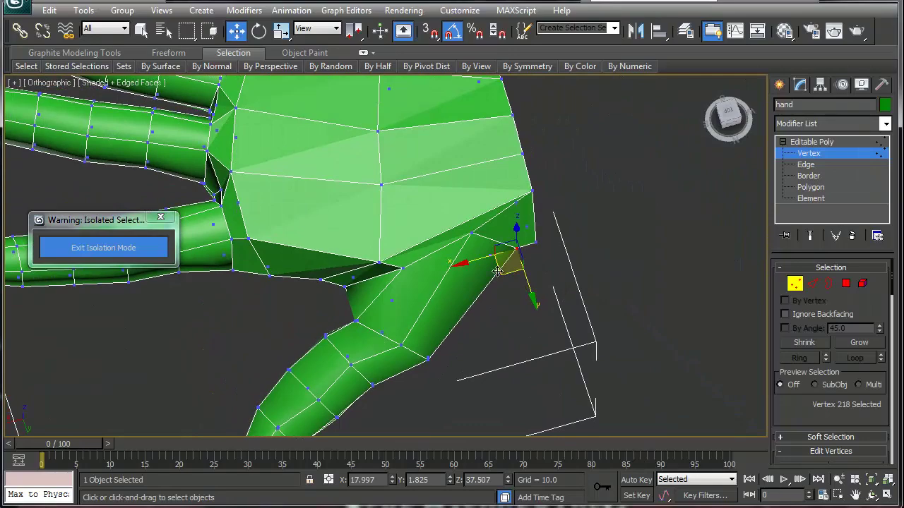
mouse_move(498, 271)
mouse_down()
mouse_move(493, 278)
mouse_move(508, 274)
mouse_up()
From the palm side, select the polygons with more than four sides to check for remaining n-gons.
alt+middle_drag(514, 318, 495, 125)
mouse_move(628, 67)
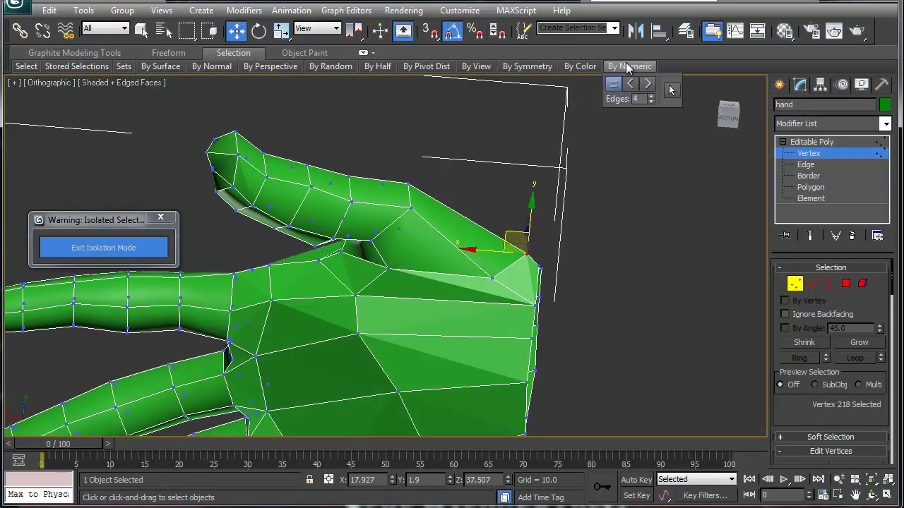
key(4)
click(647, 83)
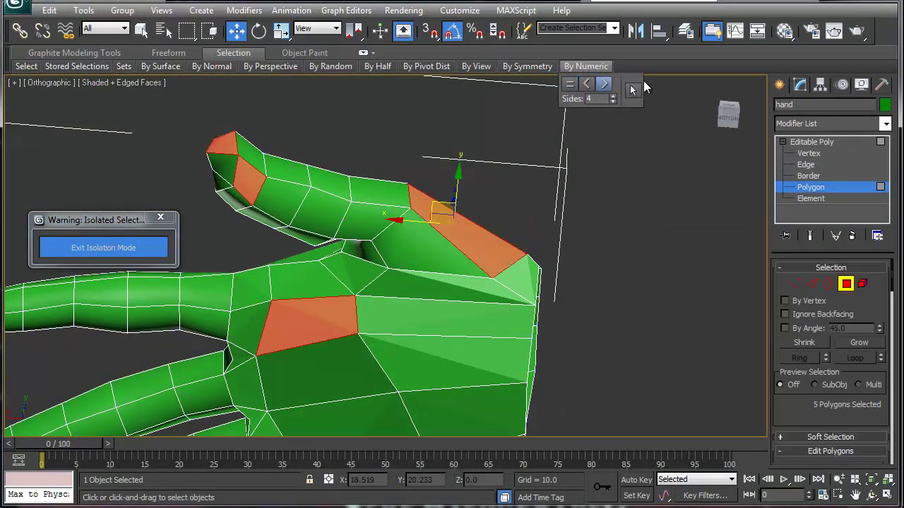
Select the polygons with more than four sides again and examine the ones at the thumb tip.
click(632, 91)
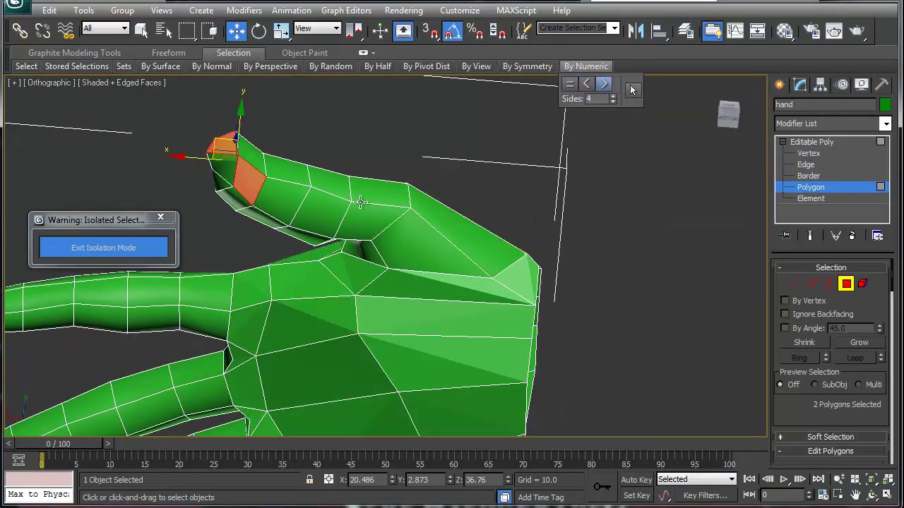
alt+middle_drag(353, 201, 433, 305)
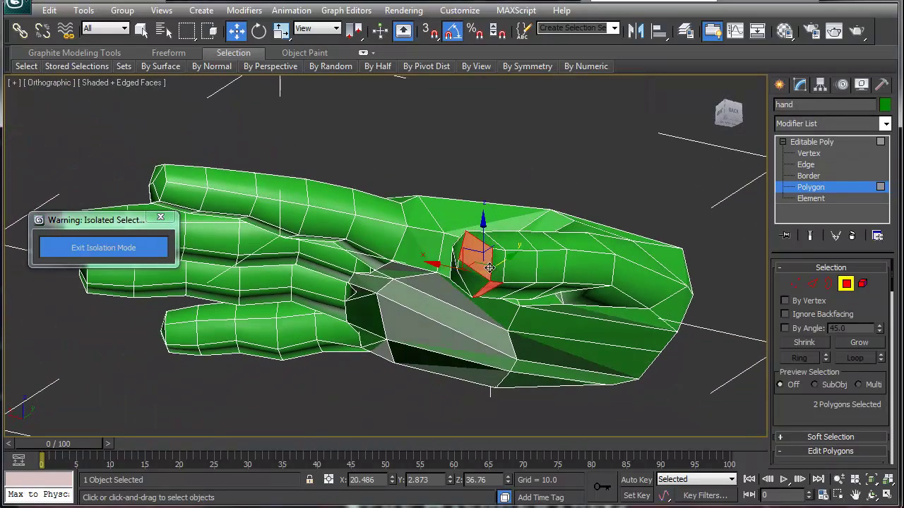
scroll(489, 269, up, 4)
alt+middle_drag(553, 267, 585, 292)
Nudge apart the overlapping vertices at the underside of the thumb tip and merge the pair into one vertex.
key(1)
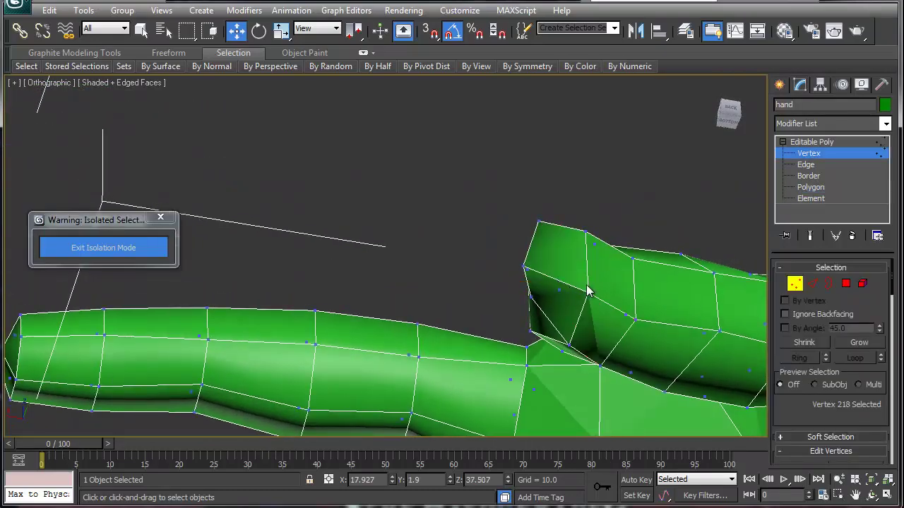
click(626, 313)
alt+middle_drag(634, 250, 477, 301)
click(486, 285)
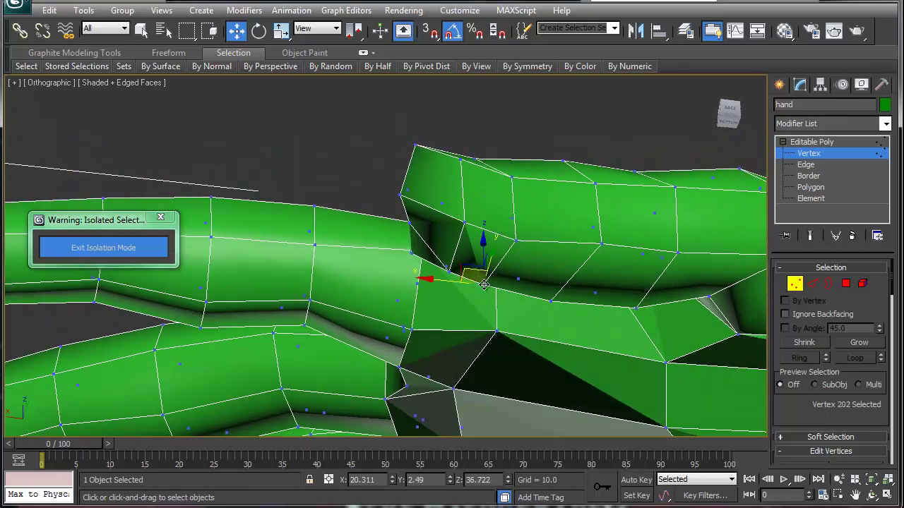
drag(455, 282, 452, 283)
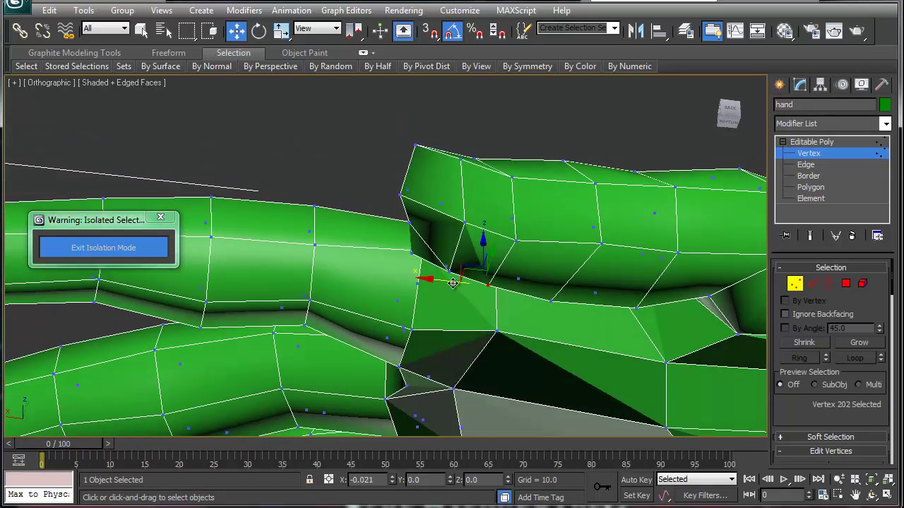
click(466, 225)
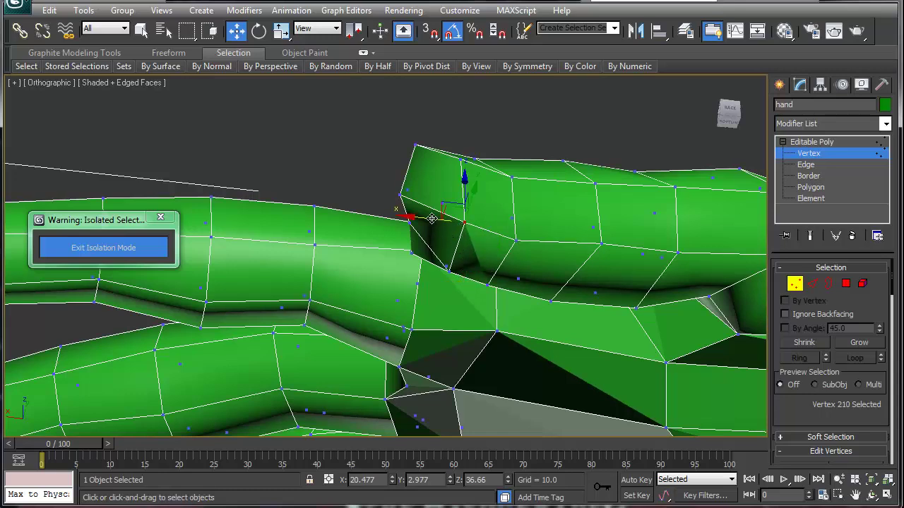
drag(431, 217, 423, 218)
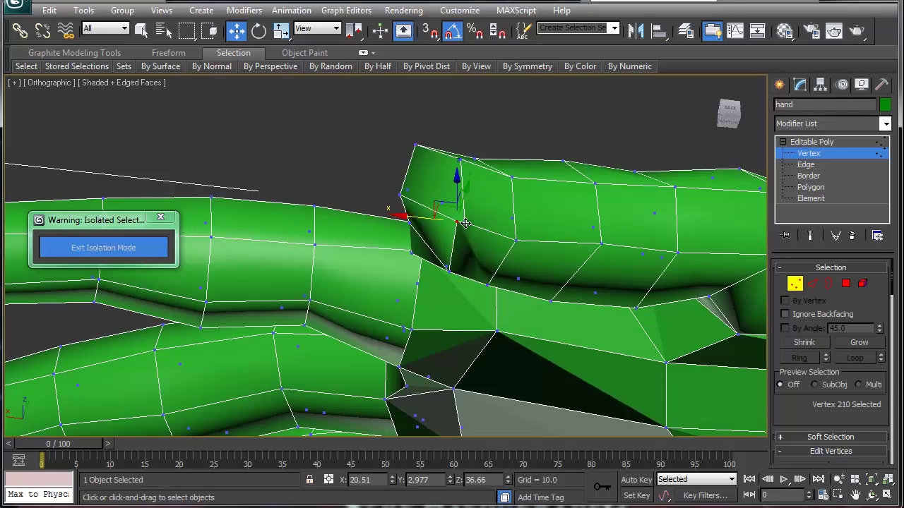
click(465, 224)
alt+middle_drag(487, 219, 521, 223)
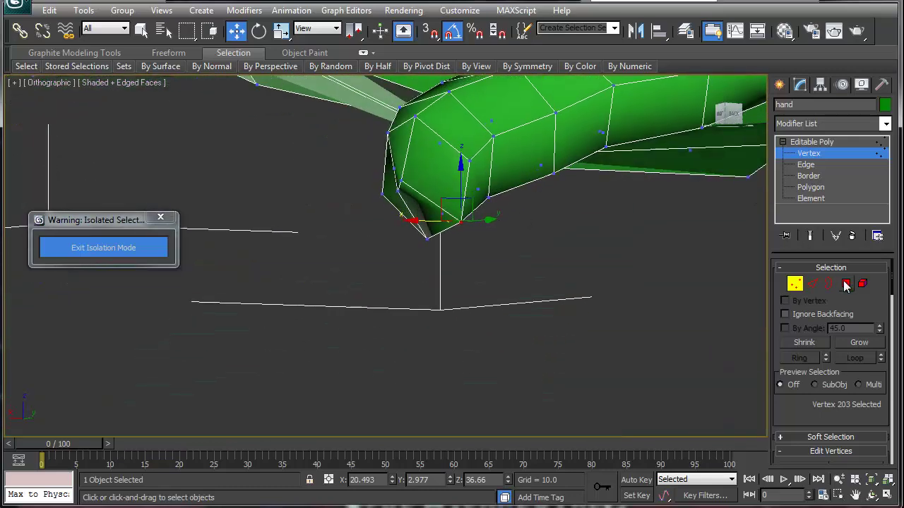
Reselect the polygons with more than four sides and check the whole hand for remaining n-gons.
click(845, 284)
mouse_move(589, 71)
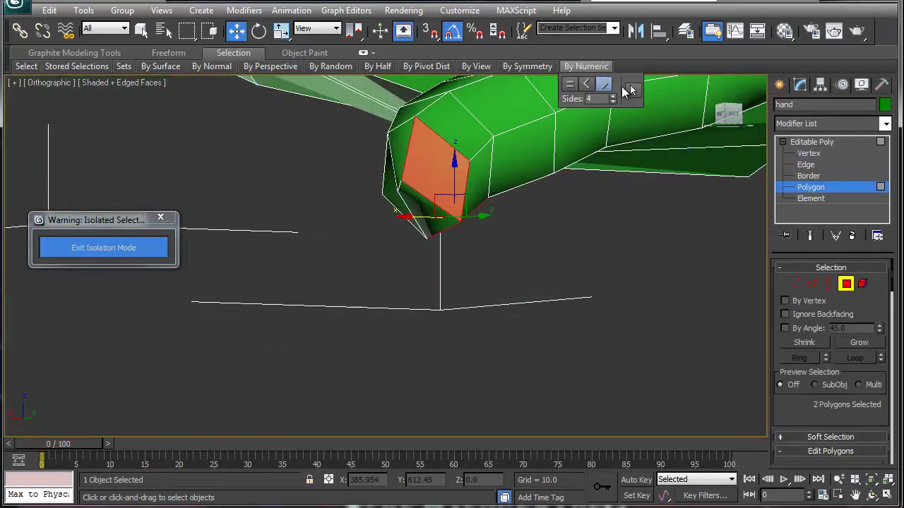
click(630, 89)
middle_drag(514, 220, 505, 371)
key(z)
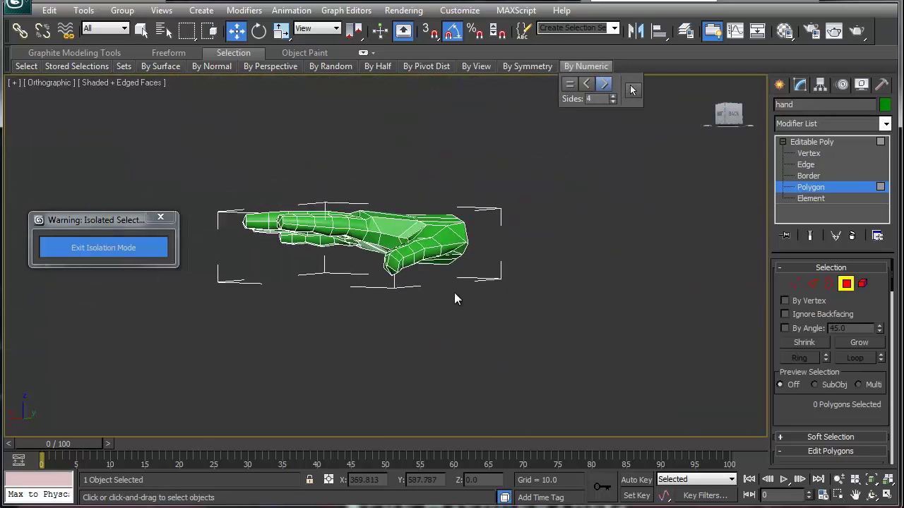
alt+middle_drag(424, 272, 498, 230)
middle_drag(429, 256, 498, 277)
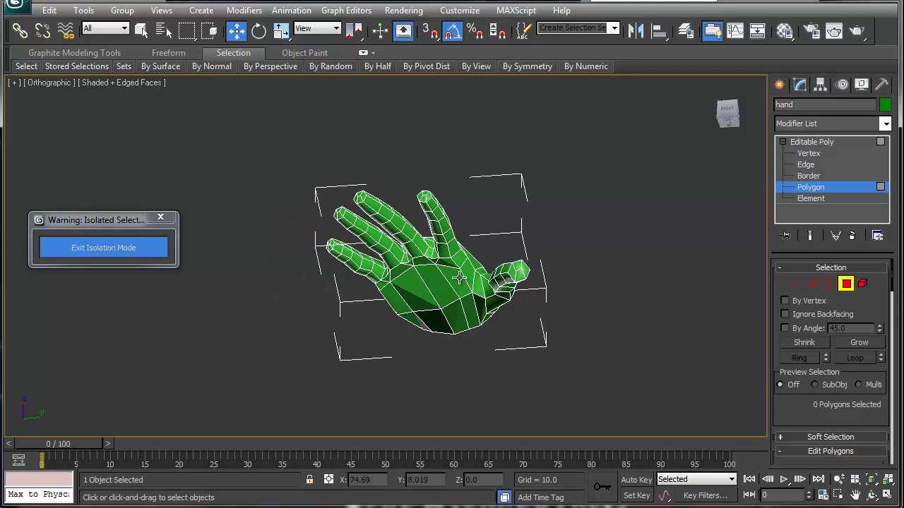
Select the ring of lengthwise edges around the middle of the palm and connect them with a new edge loop.
mouse_move(460, 280)
alt+middle_down()
mouse_move(409, 299)
mouse_move(445, 279)
alt+middle_up()
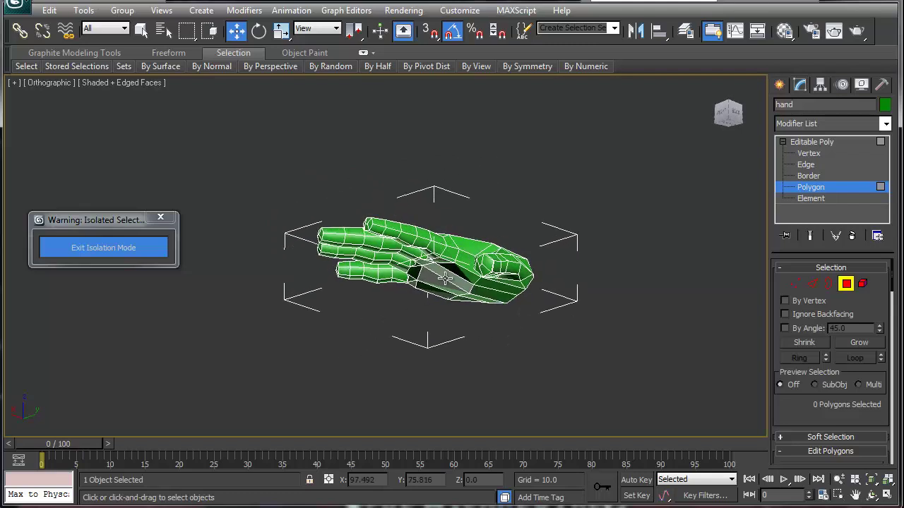
key(2)
click(464, 272)
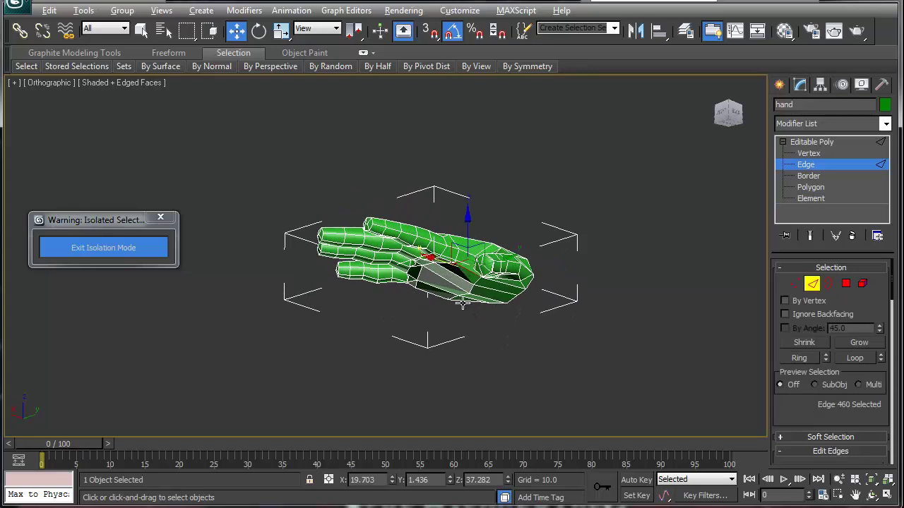
alt+middle_drag(462, 302, 492, 267)
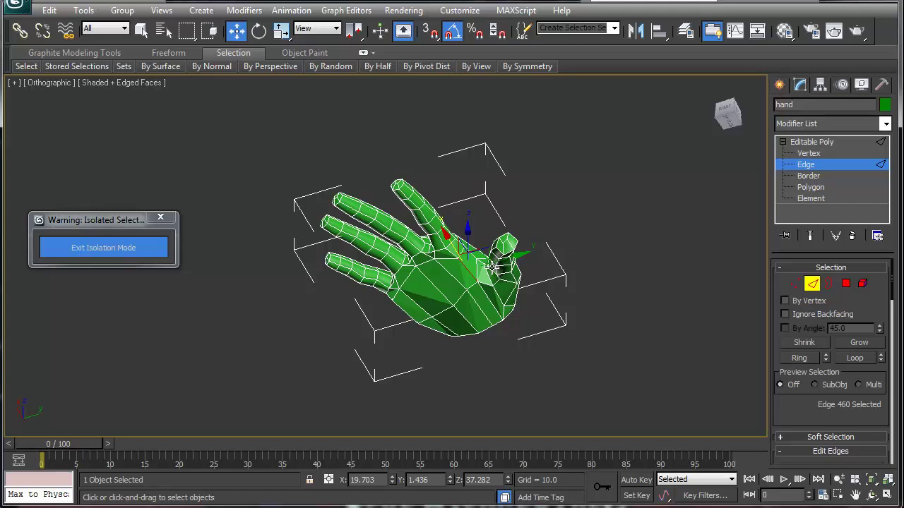
key(alt+l)
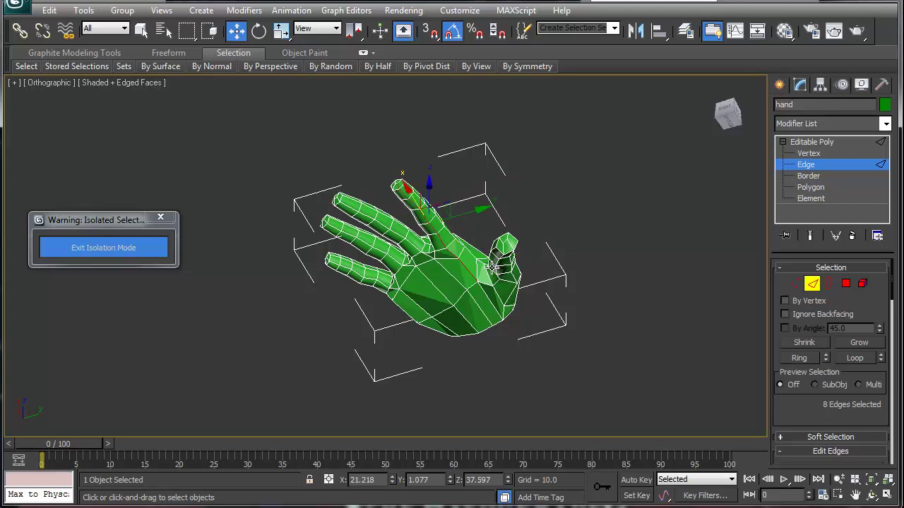
key(ctrl+z)
key(alt+r)
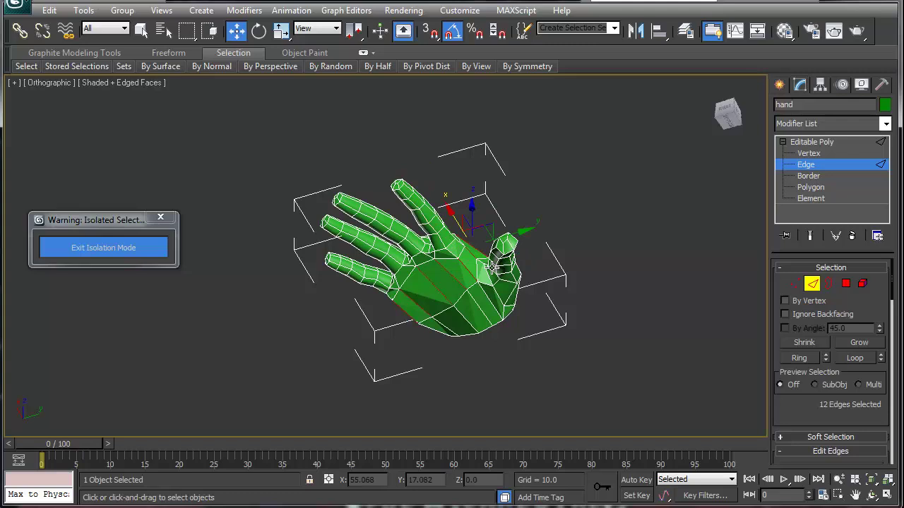
right_click(428, 286)
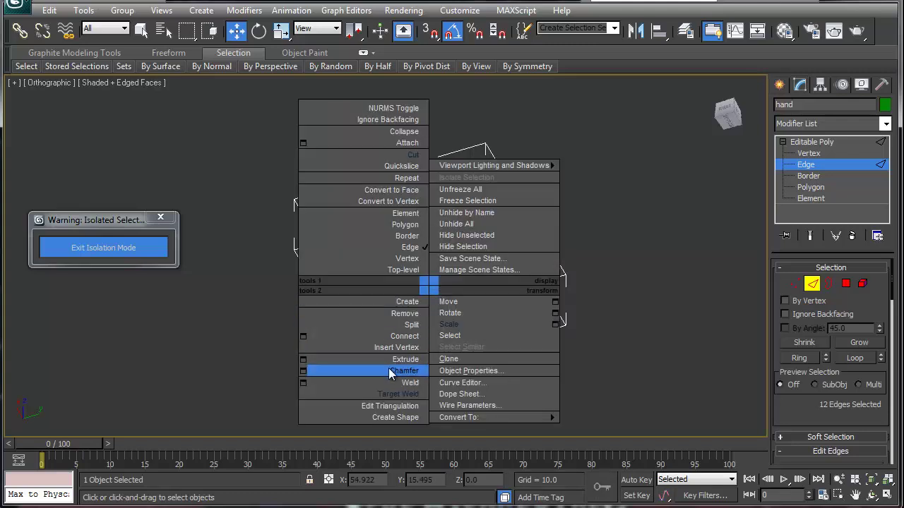
click(392, 336)
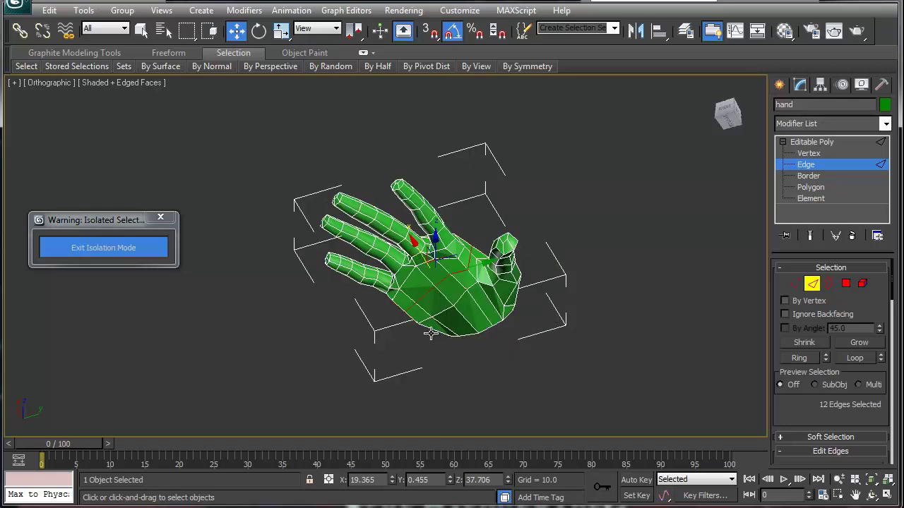
Select the ring of lengthwise edges at the wrist end of the palm and examine how it runs through the thumb.
alt+middle_drag(457, 268, 382, 383)
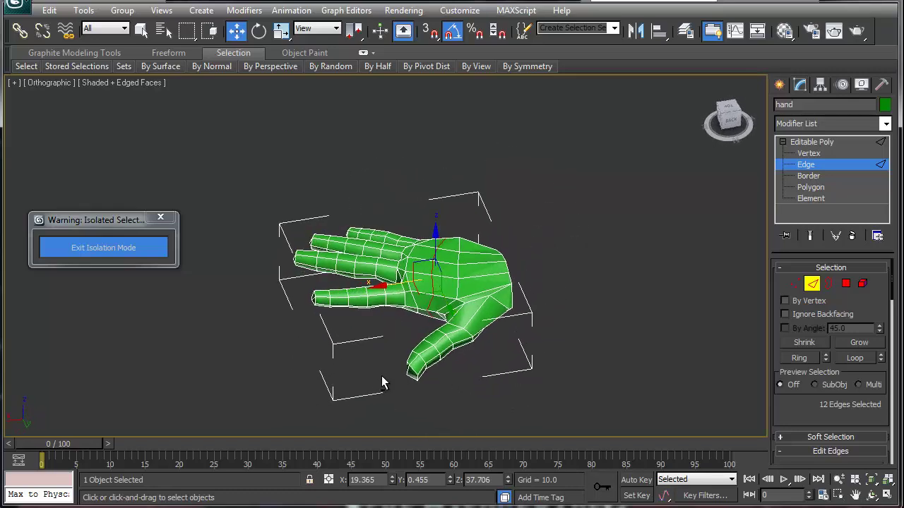
click(487, 292)
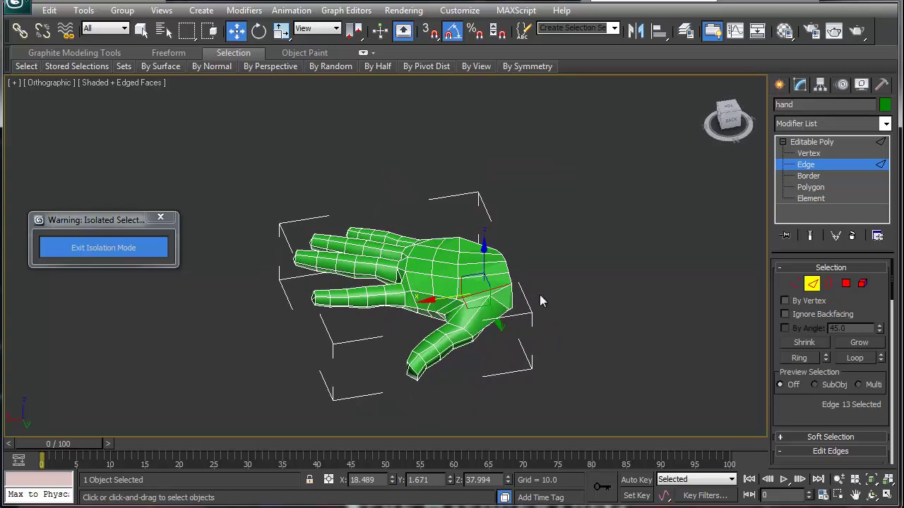
key(alt+r)
alt+middle_drag(495, 282, 459, 125)
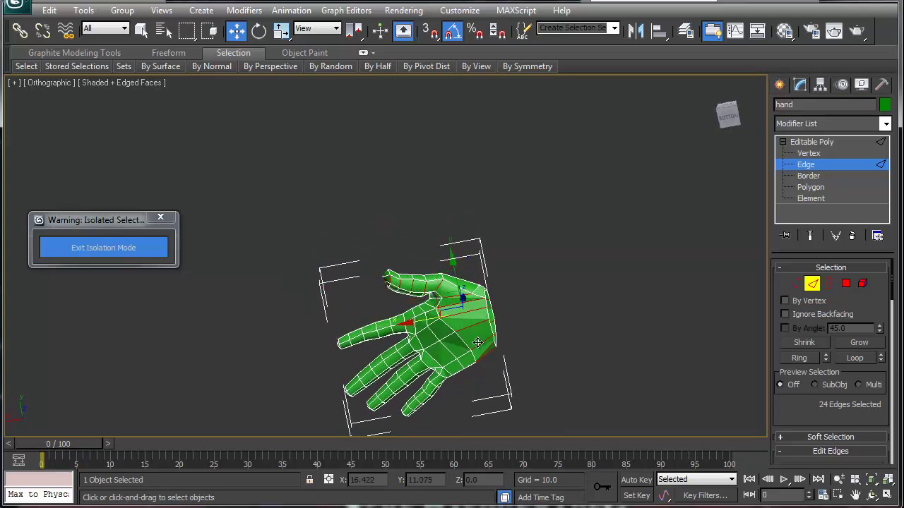
drag(481, 350, 495, 378)
alt+middle_drag(488, 321, 554, 428)
Leave edge editing and end the hand's isolation so the body and reference images are shown again.
click(812, 284)
alt+middle_drag(432, 304, 457, 323)
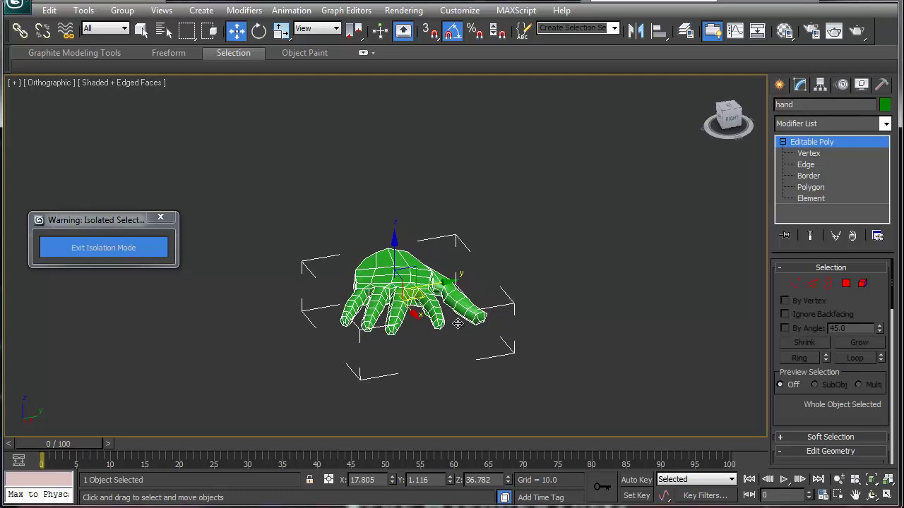
click(806, 165)
click(113, 249)
click(805, 164)
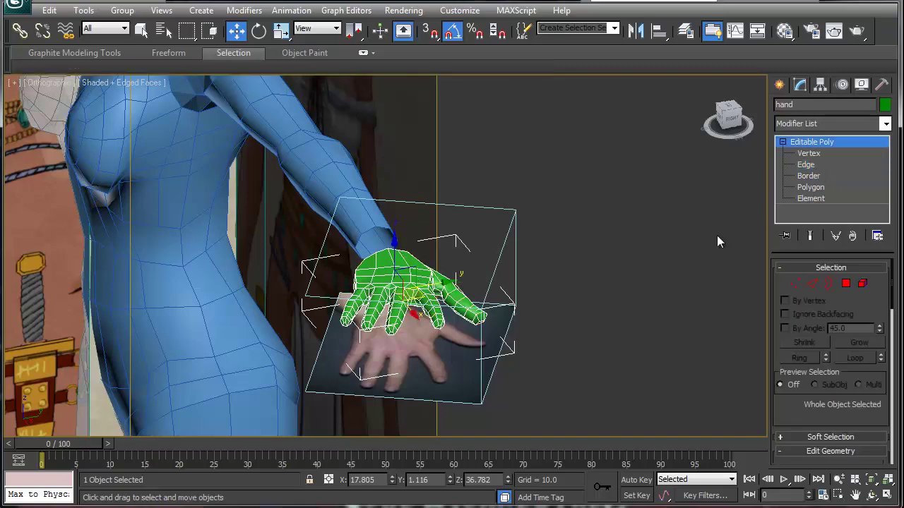
Select the open border at the hand's wrist and extrude it about 0.14 units along X toward the forearm.
alt+middle_drag(319, 336, 422, 380)
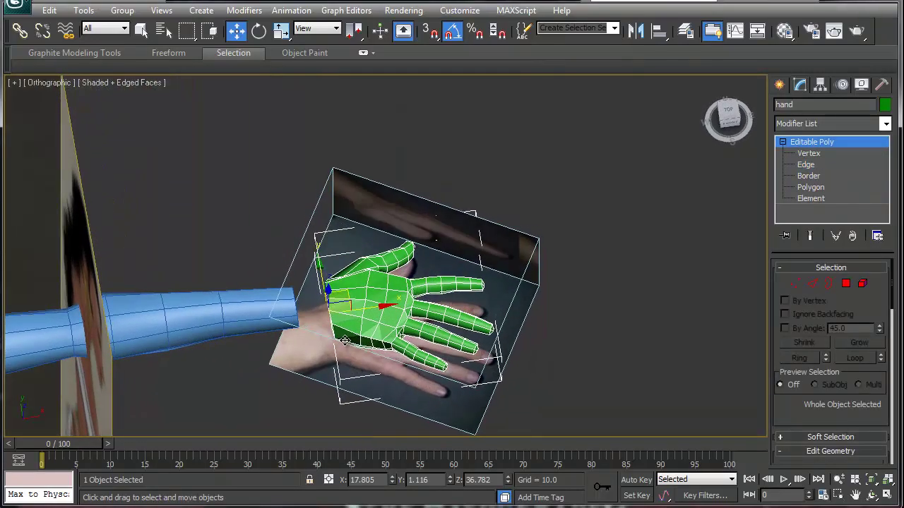
middle_drag(345, 340, 364, 327)
scroll(364, 327, up, 5)
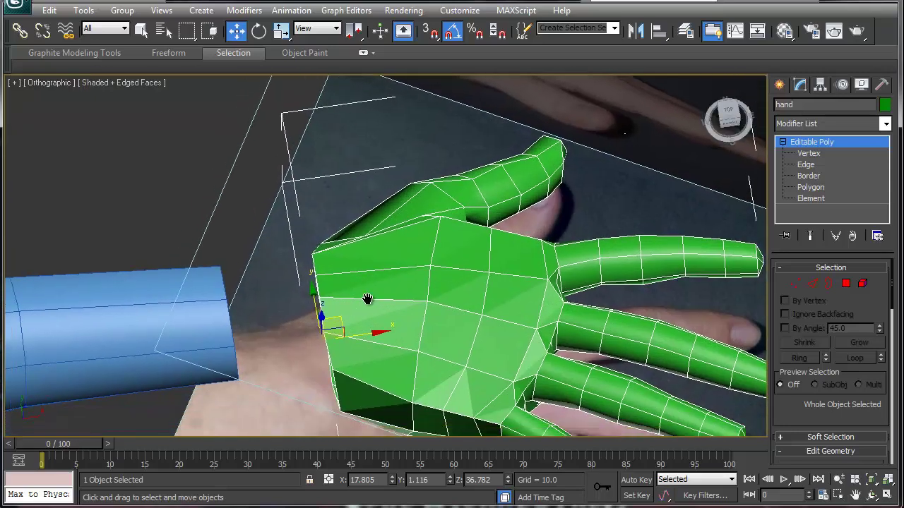
scroll(318, 317, up, 3)
click(809, 175)
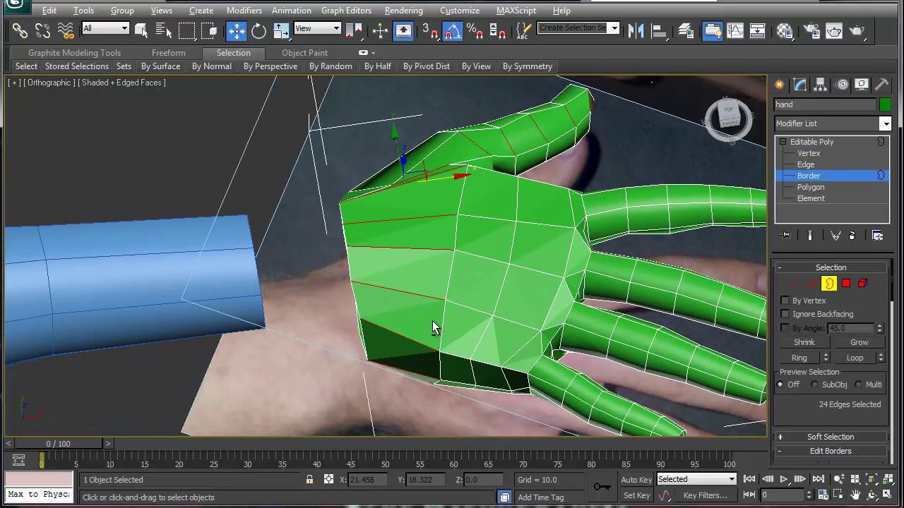
alt+middle_drag(429, 323, 449, 291)
click(383, 265)
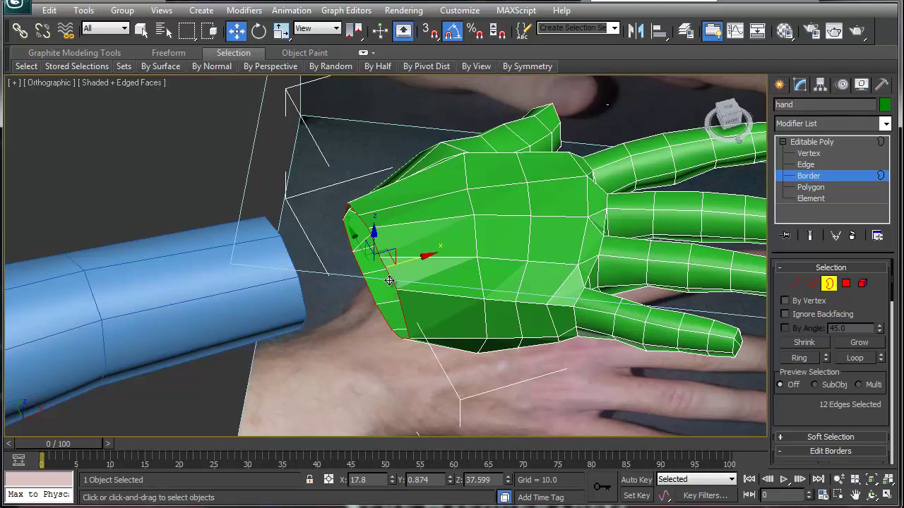
drag(412, 259, 398, 263)
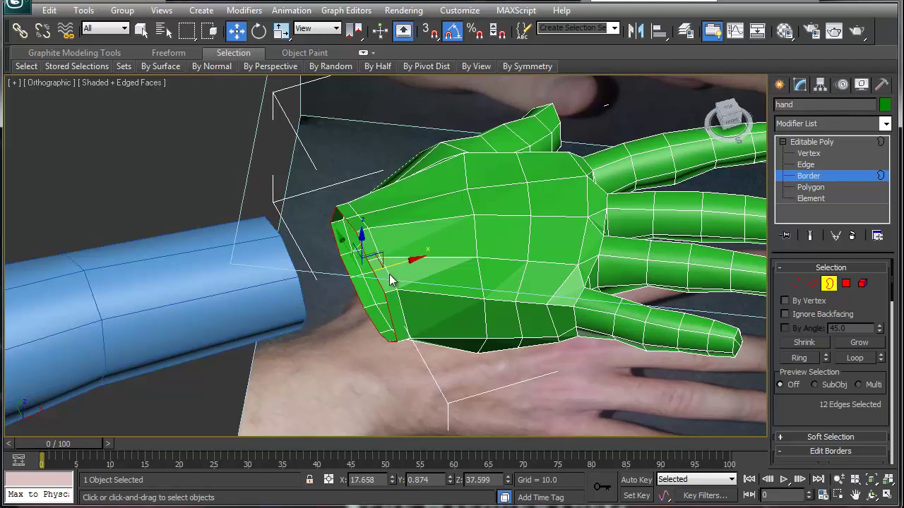
Scale the extruded wrist border narrower along the Y axis.
key(e)
key(w)
key(e)
key(r)
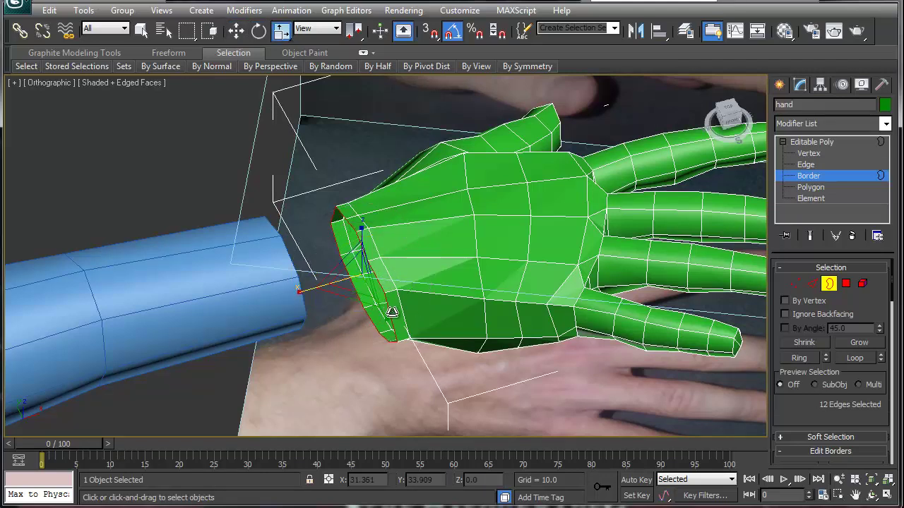
drag(387, 319, 378, 307)
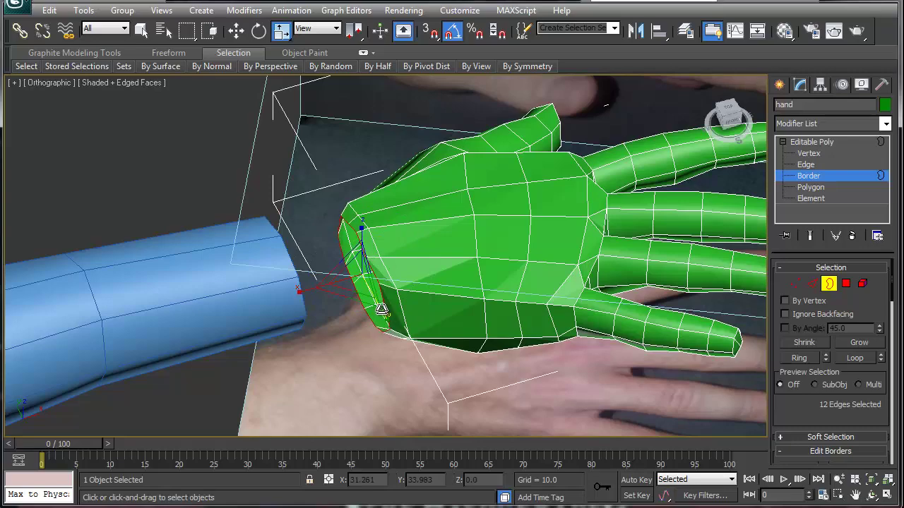
Leave border editing and move the whole hand about 0.77 units along X up to the end of the forearm.
alt+middle_drag(409, 254, 336, 281)
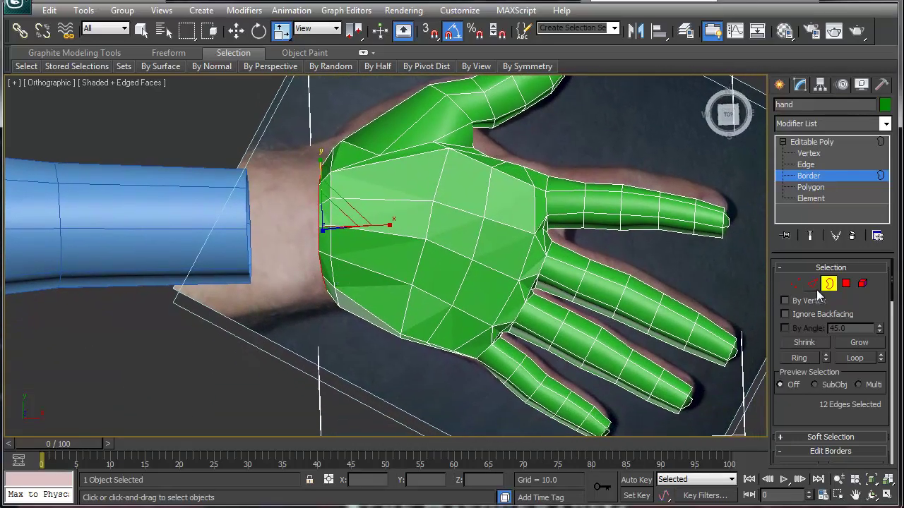
click(826, 286)
key(w)
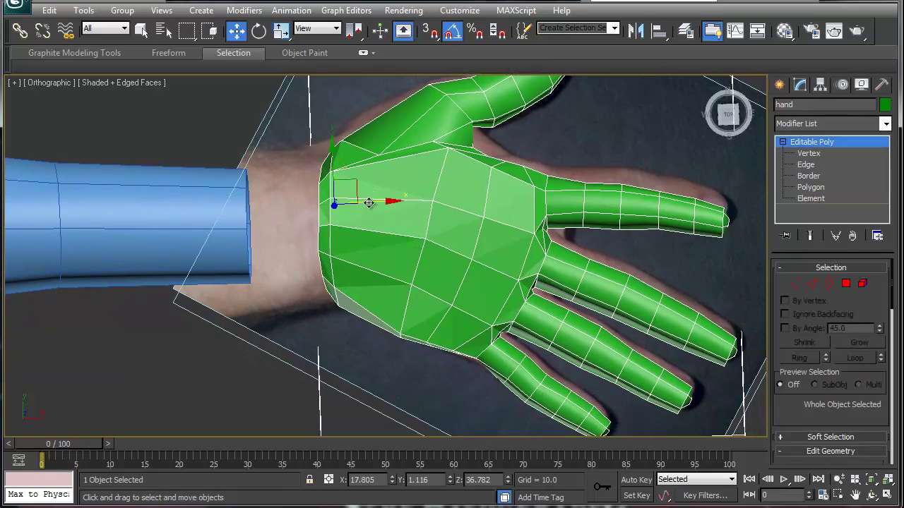
drag(366, 202, 304, 203)
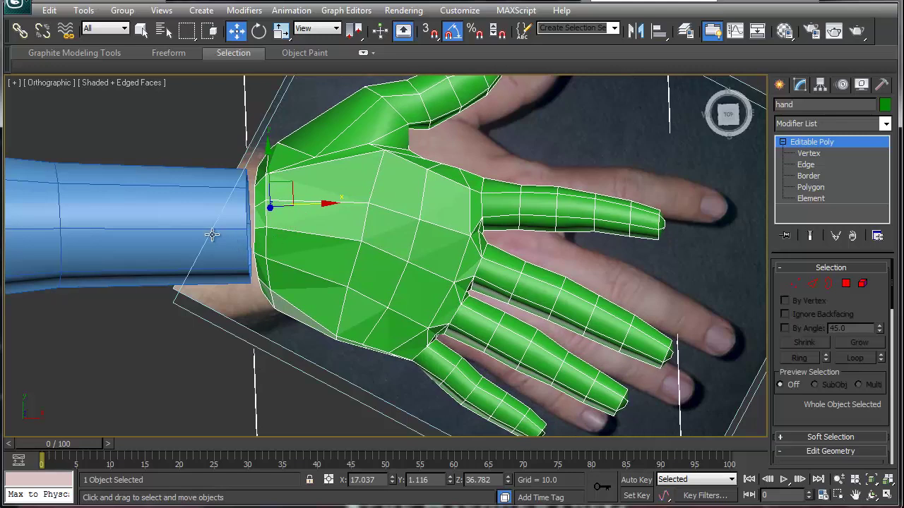
Select the torso and leave its edge editing so the whole object is active.
click(156, 208)
scroll(790, 406, down, 3)
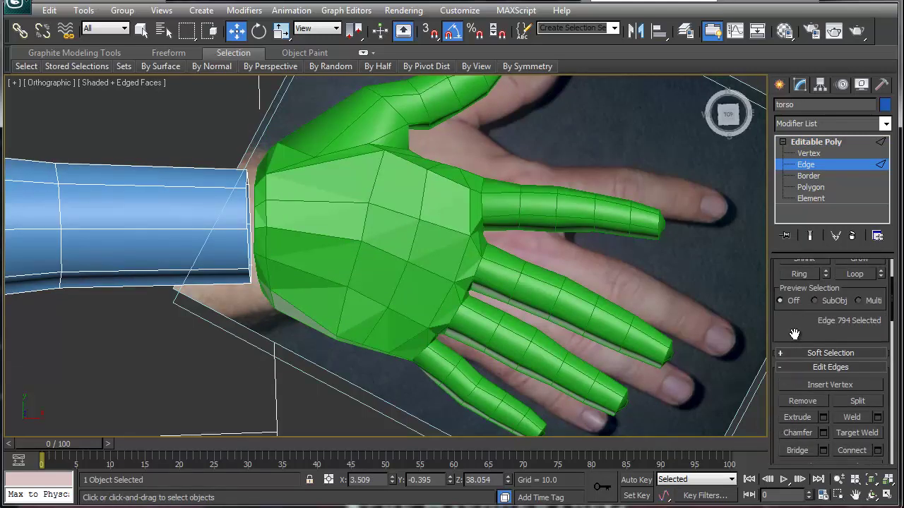
scroll(794, 334, down, 4)
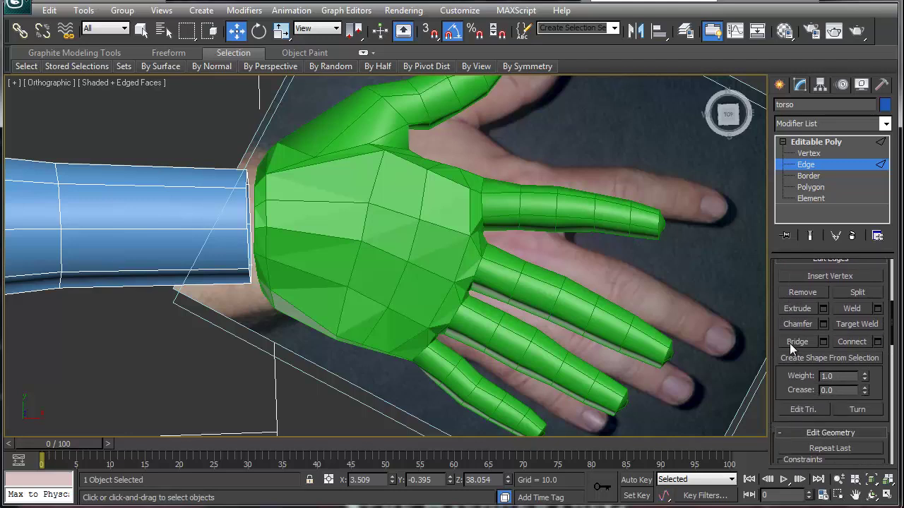
scroll(789, 343, down, 2)
scroll(789, 343, up, 3)
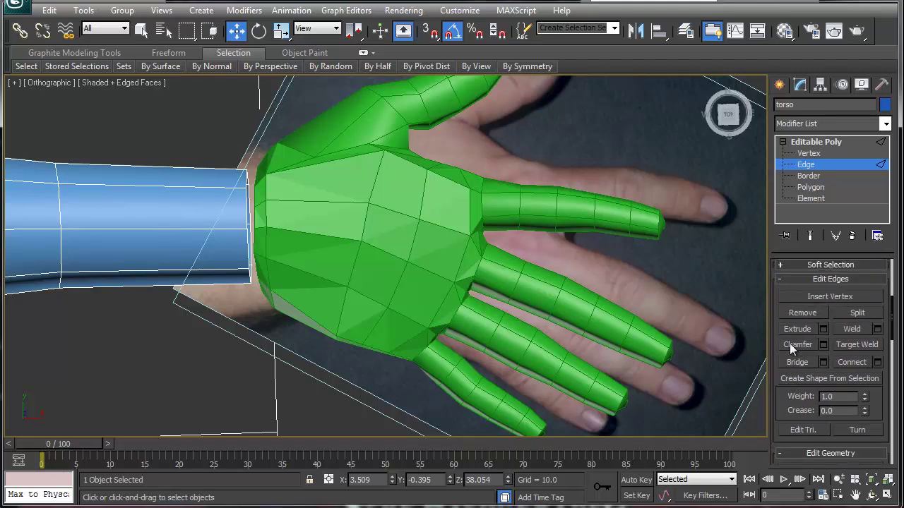
click(811, 166)
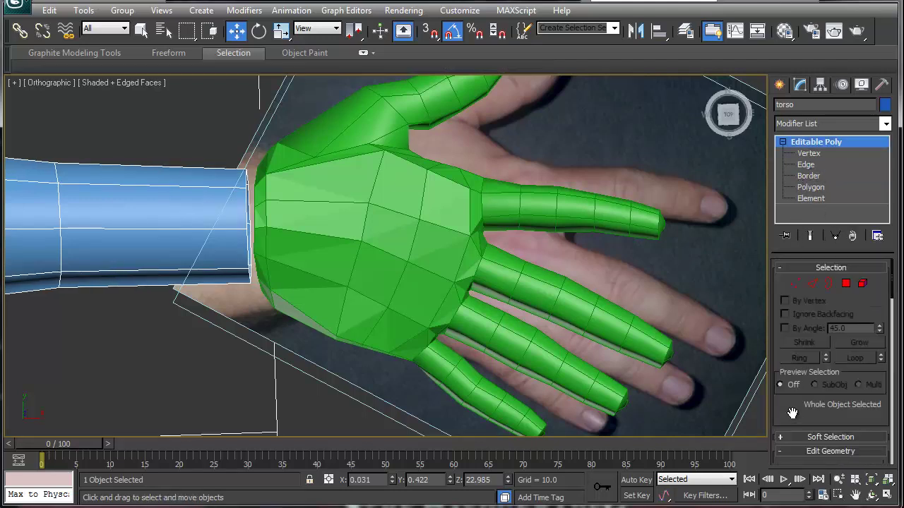
Attach the hand to the torso mesh.
scroll(791, 407, down, 6)
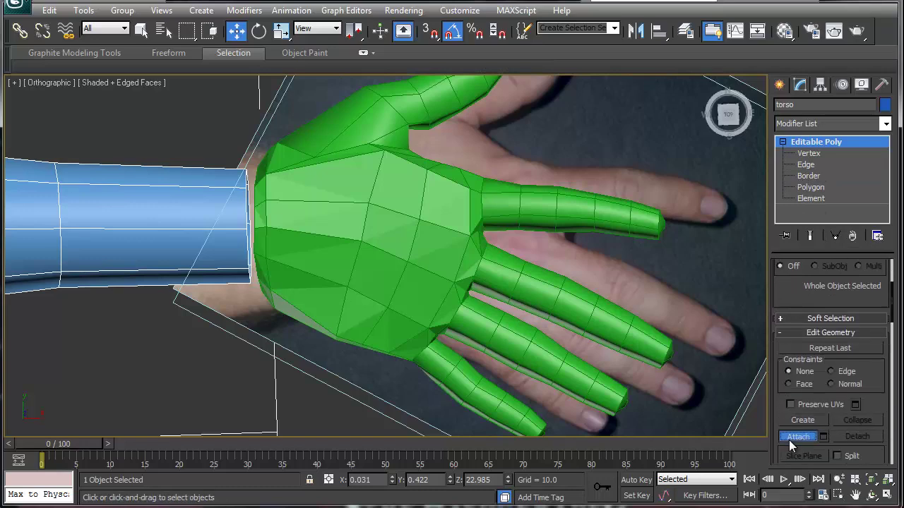
click(796, 437)
click(366, 301)
scroll(389, 295, down, 8)
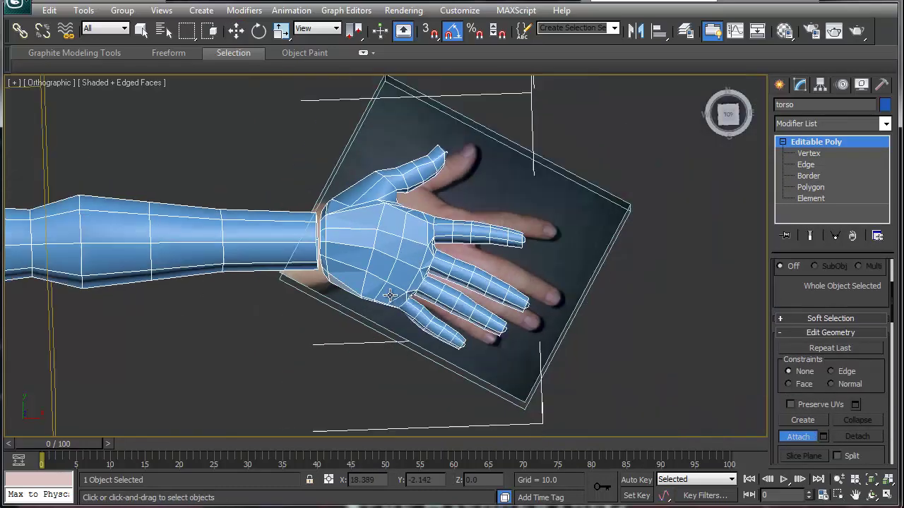
Check the arm and hand from the front and above, and undo attaching the hand.
scroll(388, 295, up, 5)
middle_drag(370, 292, 463, 279)
alt+middle_drag(406, 362, 472, 470)
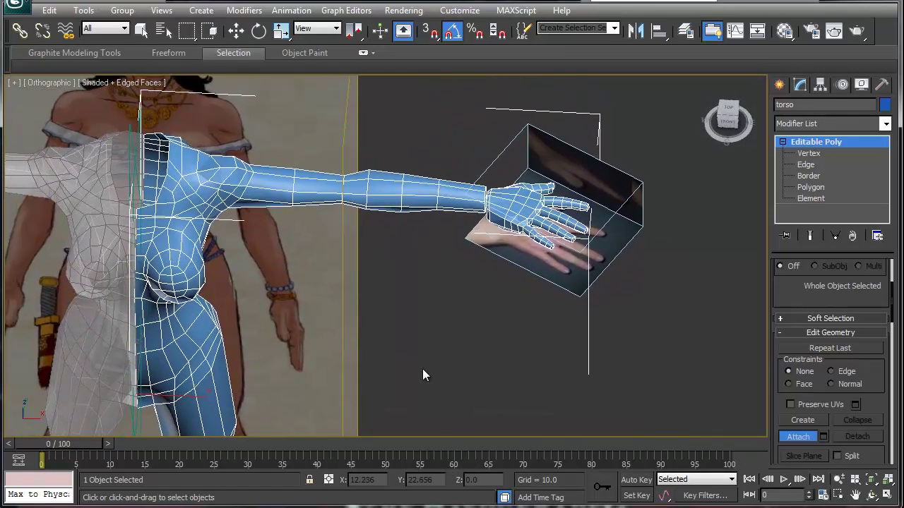
alt+middle_drag(422, 365, 434, 296)
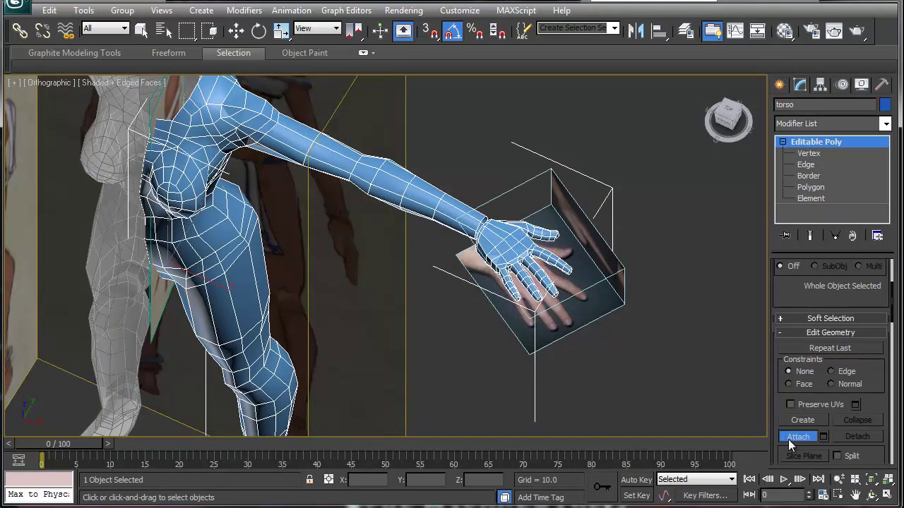
key(w)
key(ctrl+z)
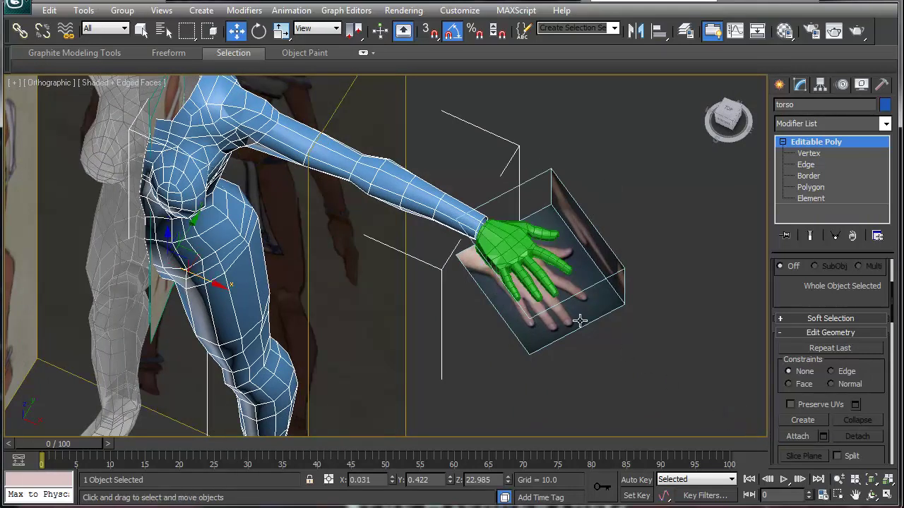
Select the separate hand object and mirror it across the X axis without making a clone.
click(511, 263)
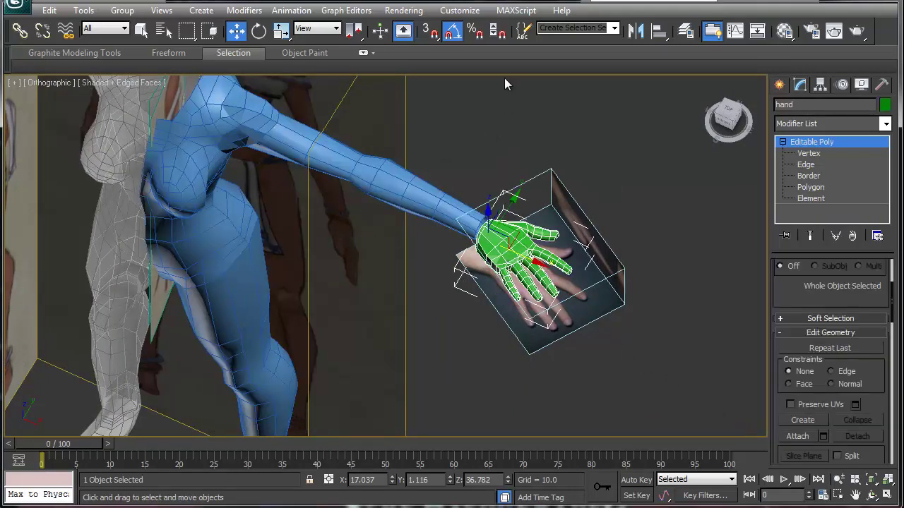
click(637, 31)
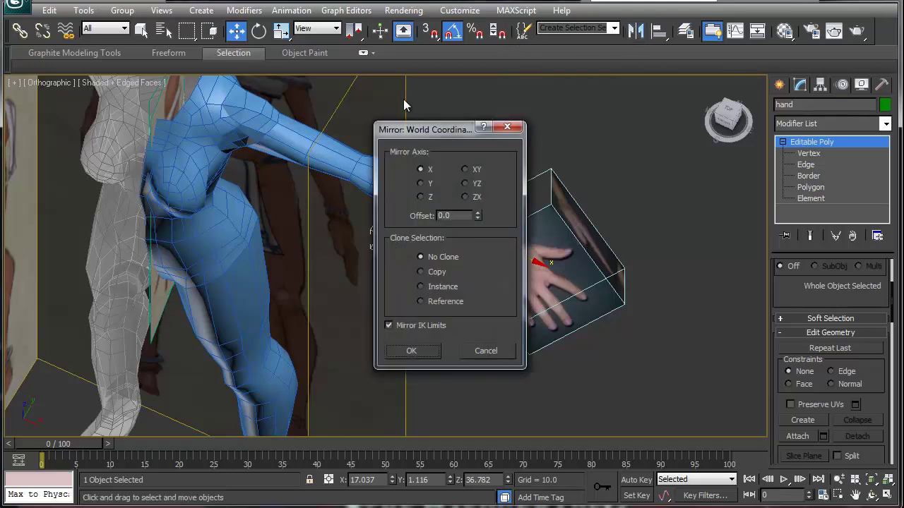
drag(417, 134, 192, 144)
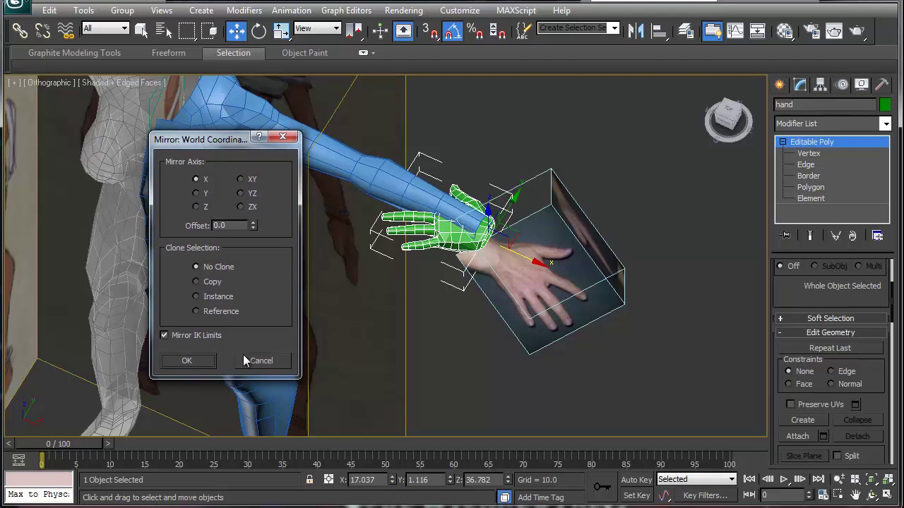
click(188, 361)
Rotate the mirrored hand so its fingers point away from the forearm, and shift it about 0.54 units along negative Y to the wrist.
key(e)
drag(451, 268, 538, 348)
alt+middle_drag(538, 349, 499, 302)
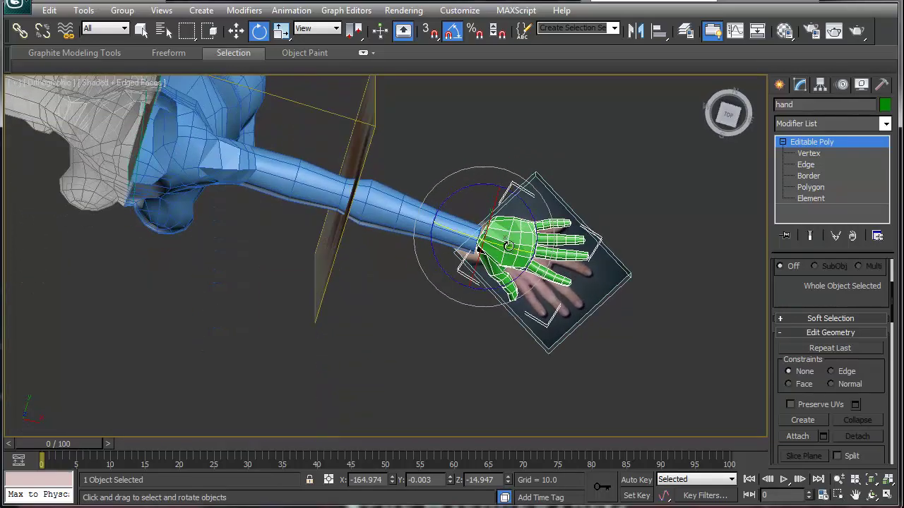
key(w)
drag(512, 226, 506, 238)
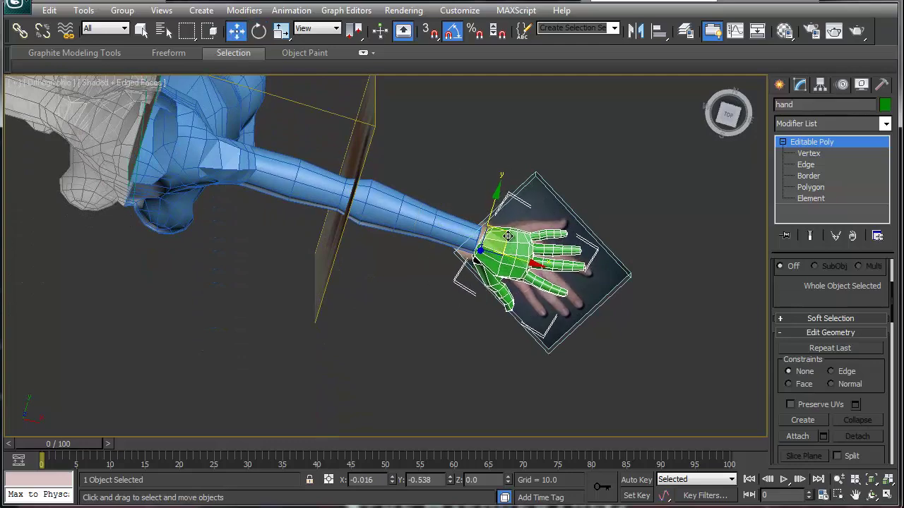
Select the torso and attach the mirrored hand to it.
scroll(494, 247, up, 4)
click(526, 225)
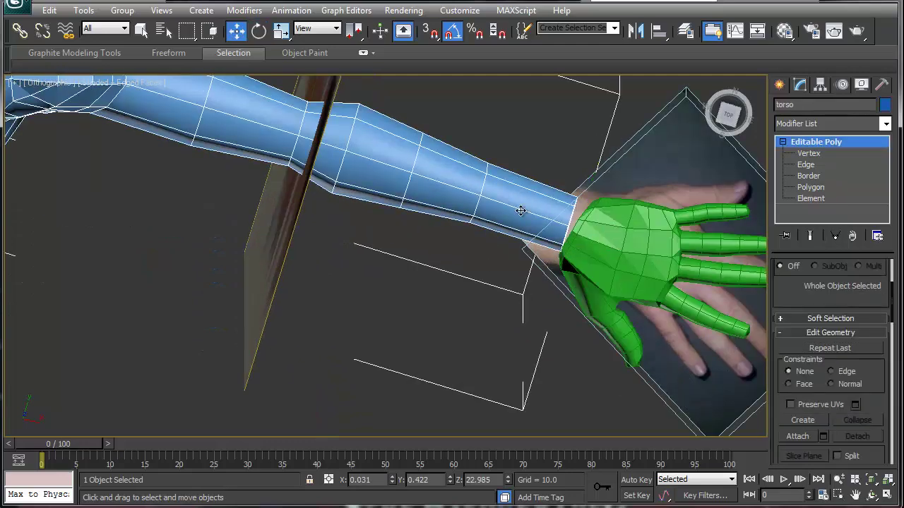
click(796, 437)
click(607, 260)
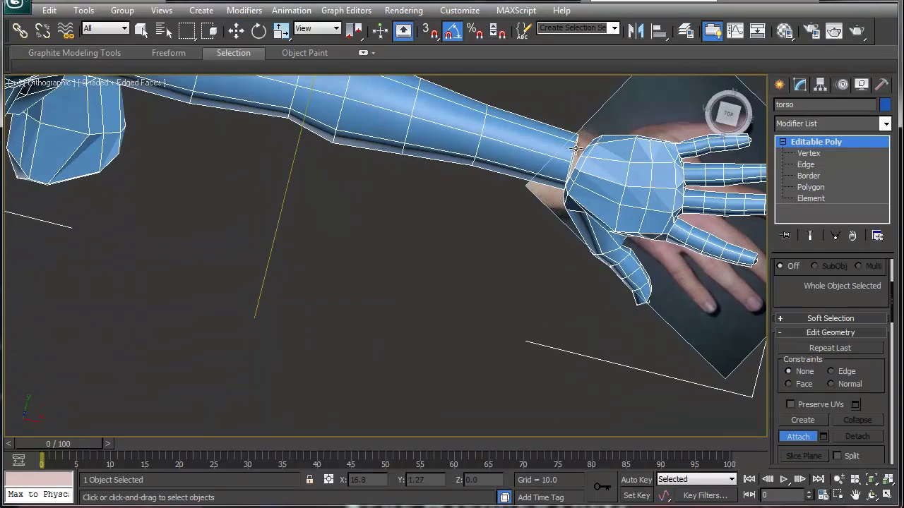
Try to target-weld two vertices on the back of the hand's wrist border to the forearm's end vertices in vertex editing.
key(1)
click(572, 167)
alt+drag(587, 212, 599, 181)
alt+middle_drag(600, 181, 428, 259)
scroll(427, 256, up, 4)
scroll(427, 256, up, 5)
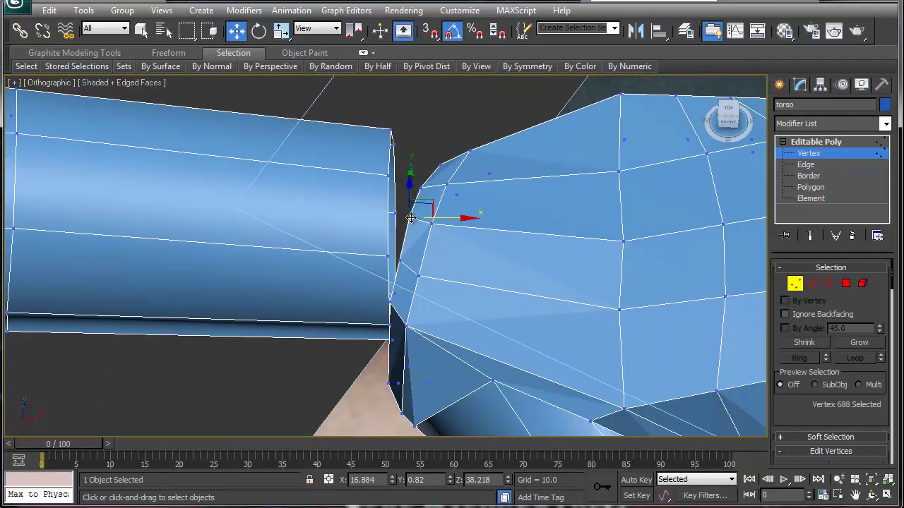
right_click(410, 218)
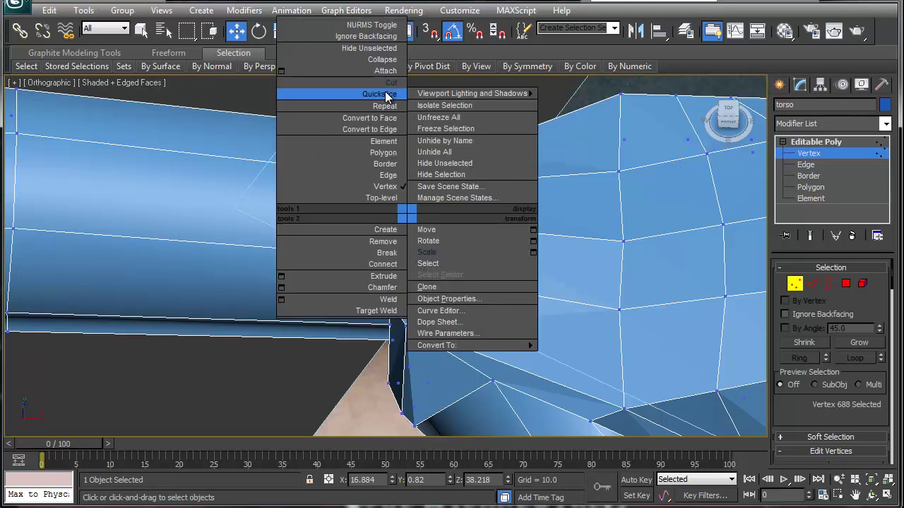
click(366, 311)
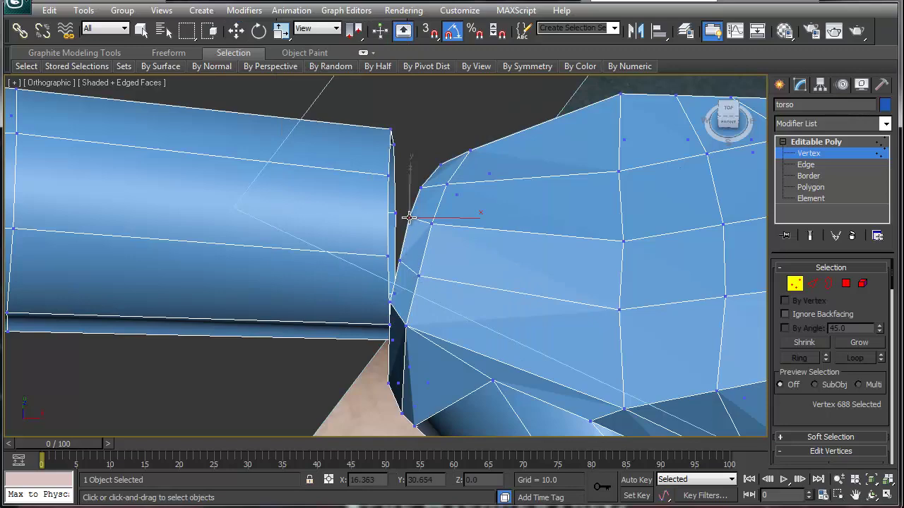
click(389, 173)
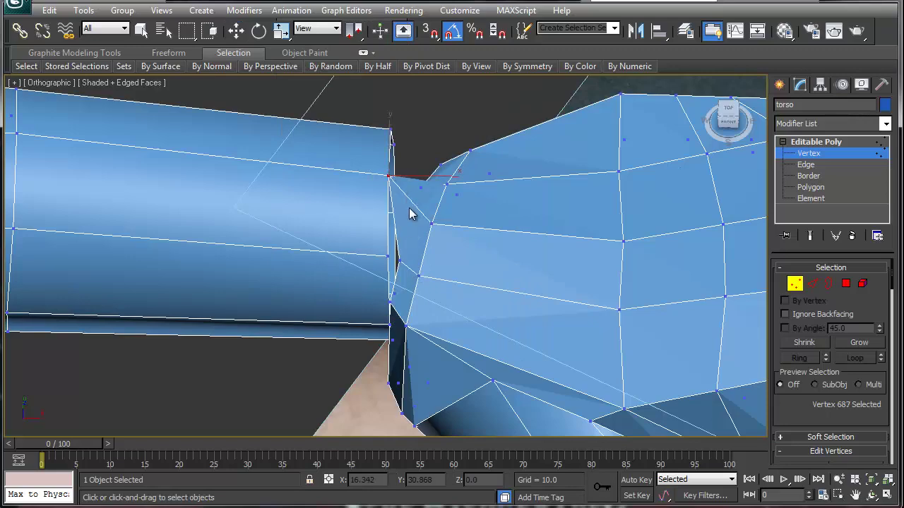
click(390, 255)
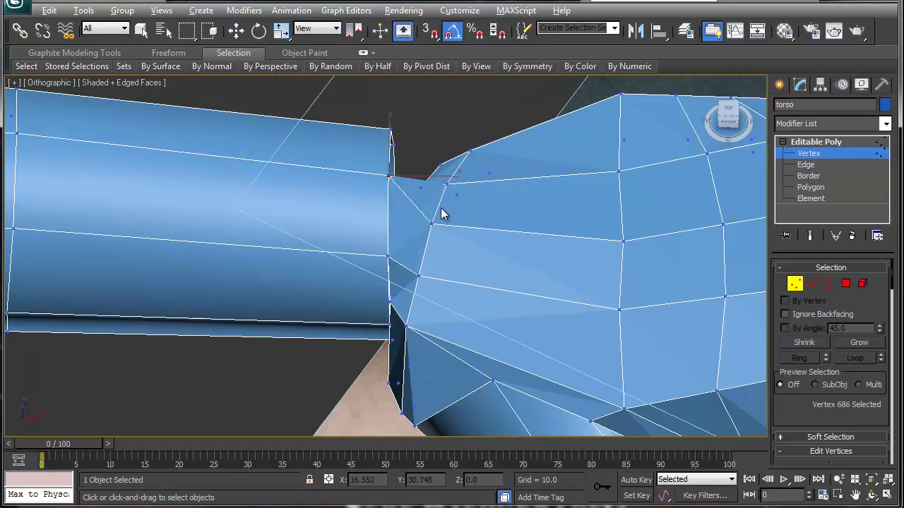
Inspect the wrist from behind and undo the vertex welds between hand and forearm.
alt+middle_drag(440, 209, 400, 270)
alt+middle_drag(461, 204, 230, 192)
scroll(339, 298, down, 4)
alt+middle_drag(339, 323, 421, 209)
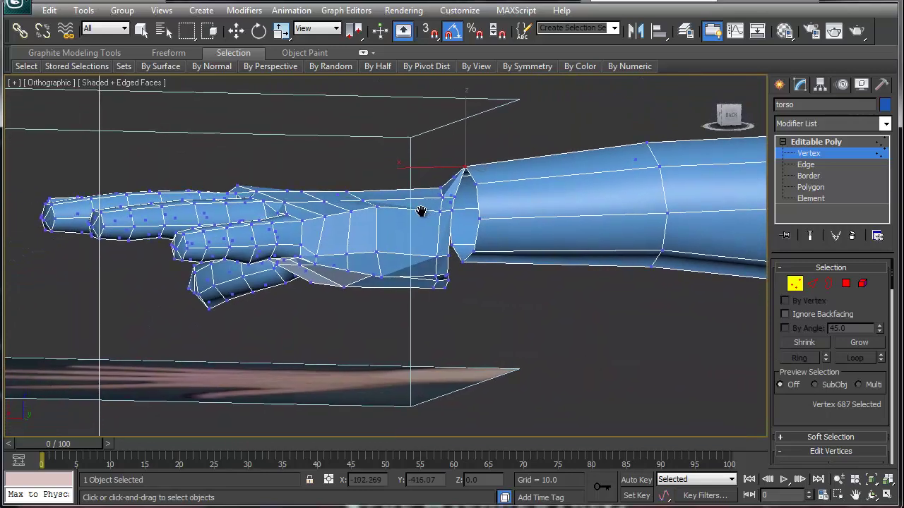
key(ctrl+z)
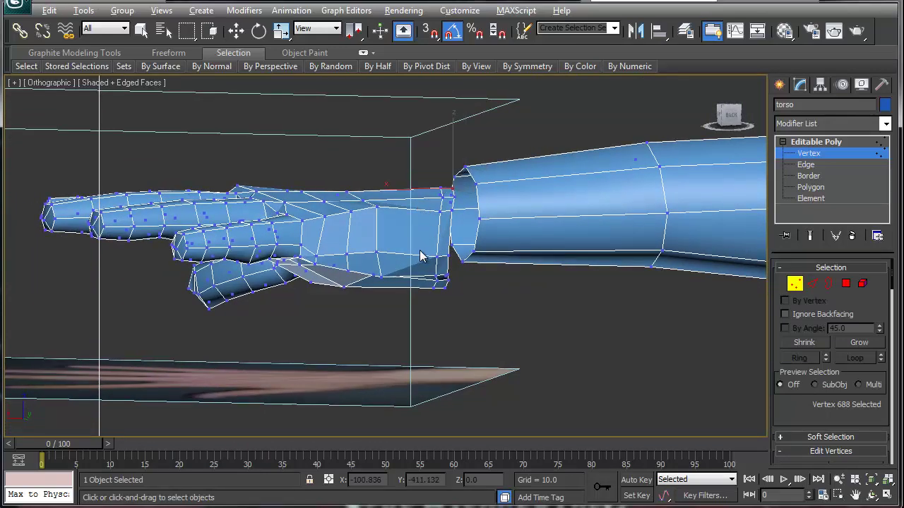
Select the hand element, raise it about 0.25 units along Z to match the forearm's height, and return to vertex editing.
alt+middle_drag(420, 256, 410, 279)
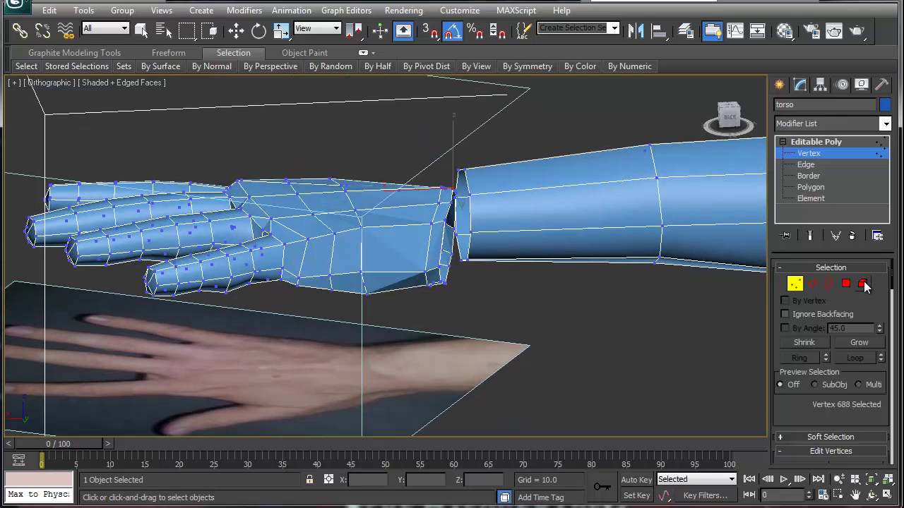
click(861, 284)
key(w)
click(374, 256)
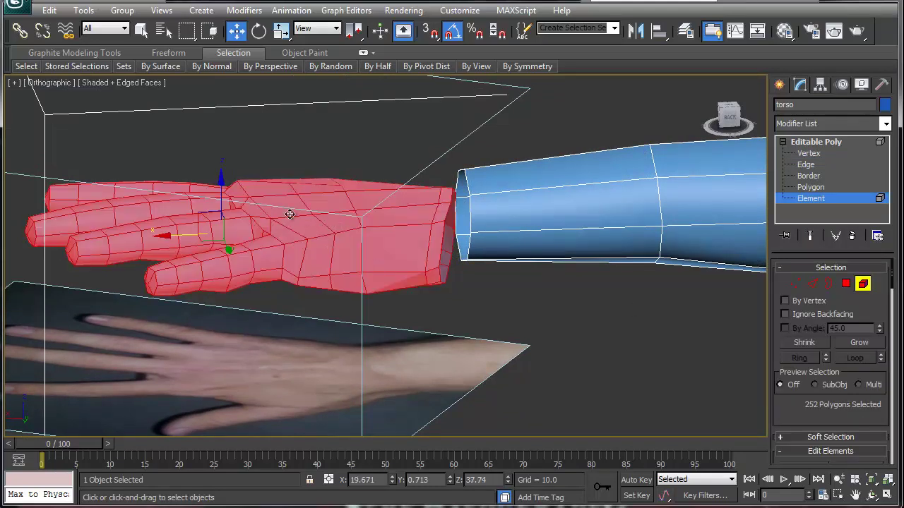
drag(220, 187, 260, 184)
click(794, 284)
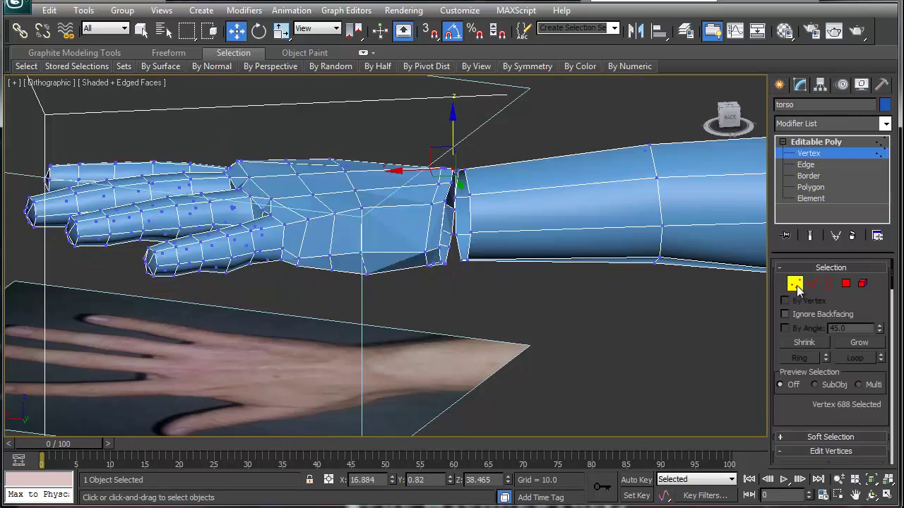
Target-weld two adjacent vertices on the back of the hand's wrist border to the matching vertices on the forearm's end.
alt+middle_drag(407, 207, 416, 271)
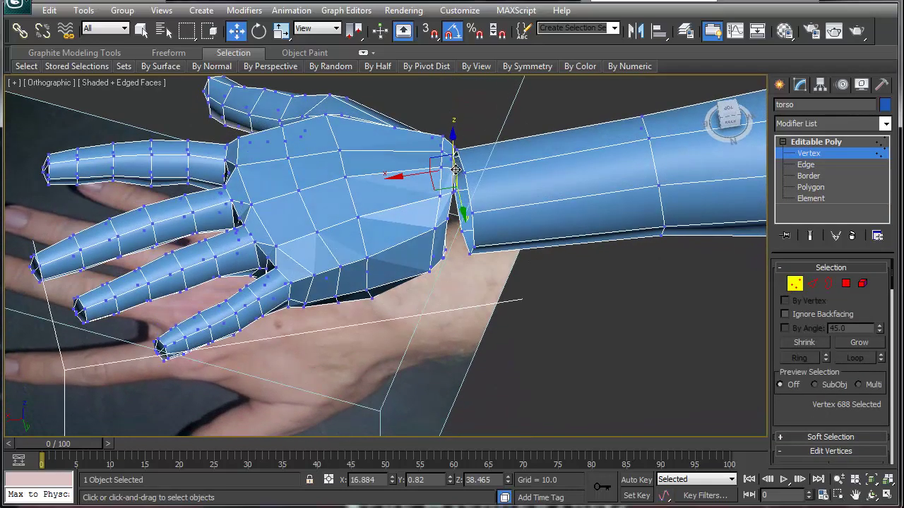
right_click(456, 176)
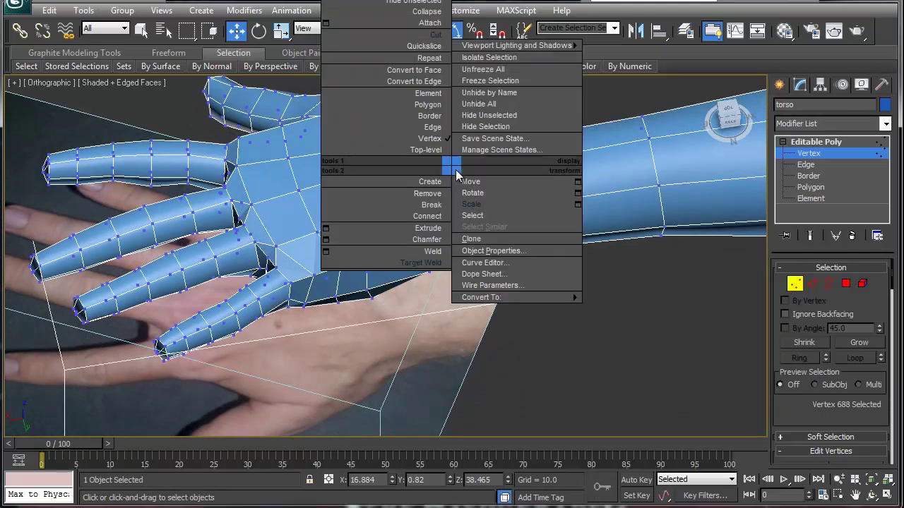
click(427, 262)
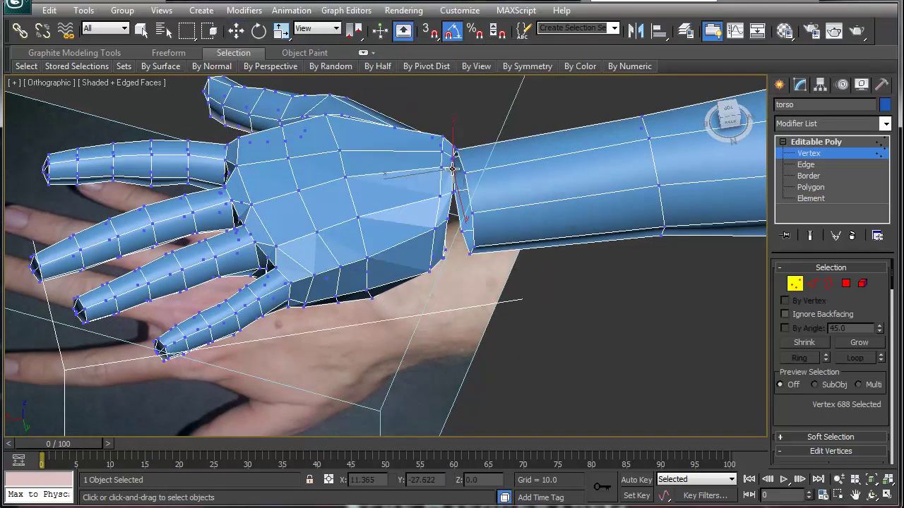
click(463, 172)
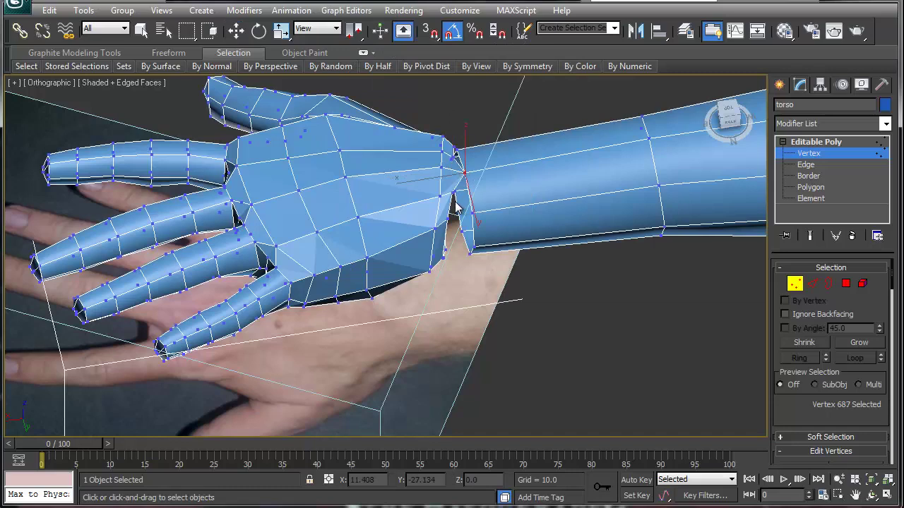
click(453, 193)
click(472, 213)
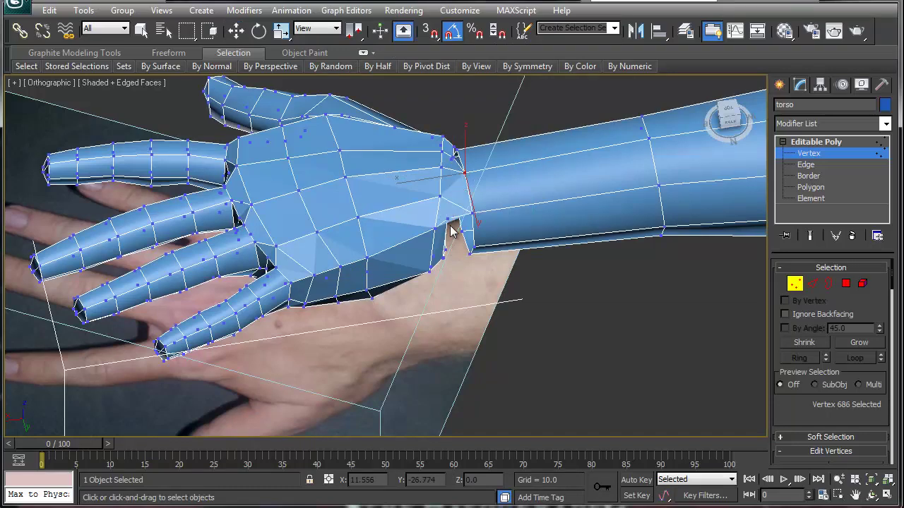
Collapse two neighbouring pairs of hand and forearm vertices together on the underside of the wrist near the thumb.
alt+middle_drag(448, 226, 442, 203)
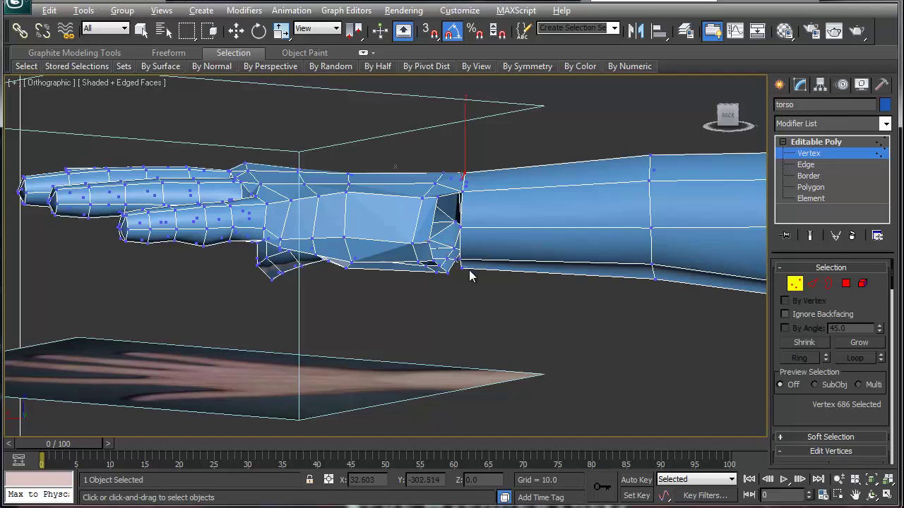
alt+middle_drag(471, 276, 462, 202)
key(w)
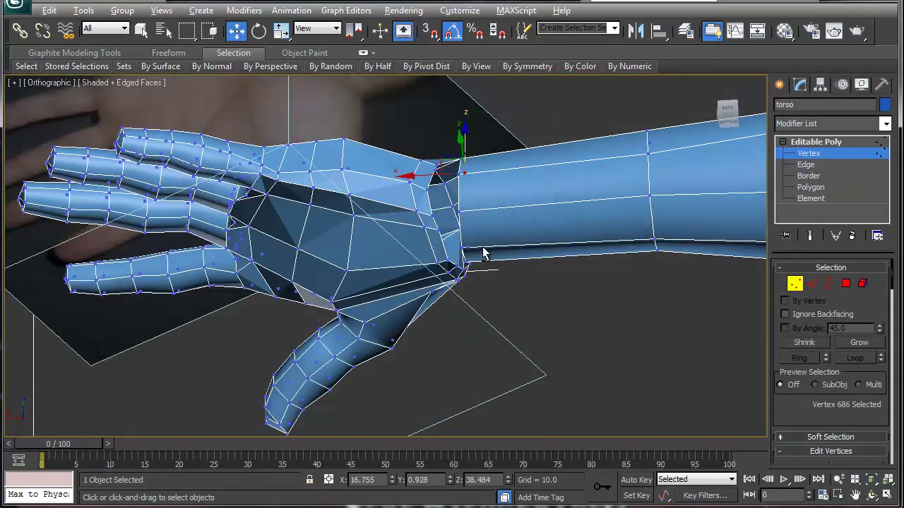
alt+middle_drag(482, 250, 446, 261)
scroll(446, 261, up, 5)
middle_drag(564, 278, 408, 268)
click(373, 261)
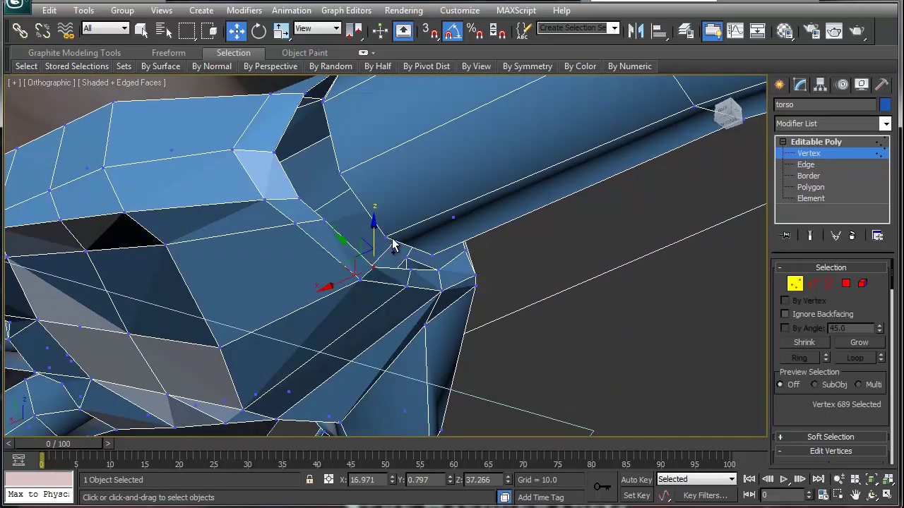
ctrl+click(387, 239)
key(ctrl+alt+c)
click(411, 272)
ctrl+click(434, 256)
key(ctrl+alt+c)
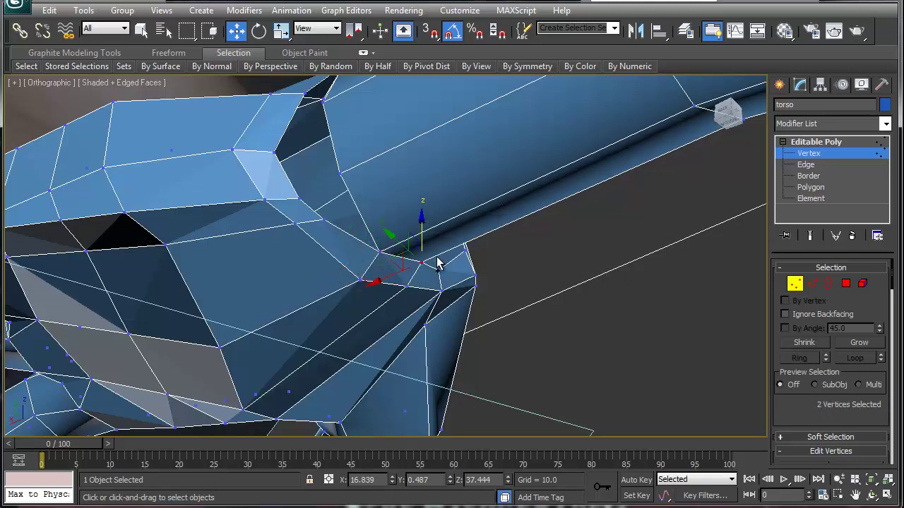
Collapse the next pair of hand and forearm border vertices together on the lower back side of the wrist.
alt+middle_drag(459, 271, 470, 276)
click(333, 216)
ctrl+click(358, 177)
key(ctrl+alt+c)
Create a four-sided polygon bridging the lower part of the gap between hand and forearm on the back side of the wrist.
middle_drag(384, 183, 385, 251)
alt+middle_drag(386, 251, 399, 281)
alt+middle_drag(344, 220, 406, 207)
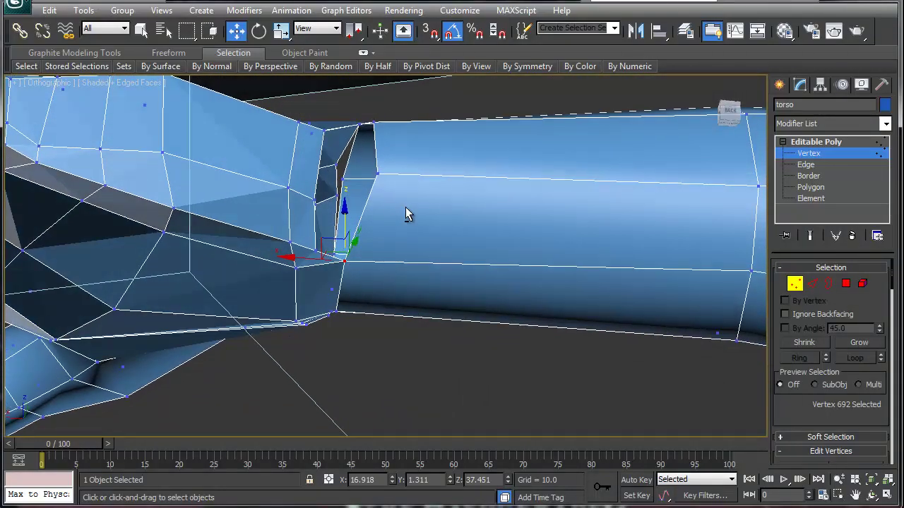
right_click(328, 229)
click(339, 235)
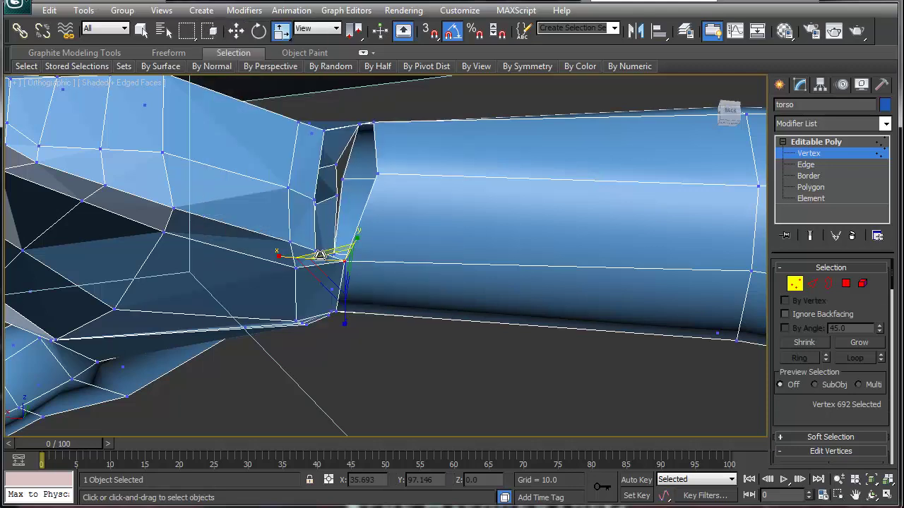
click(315, 201)
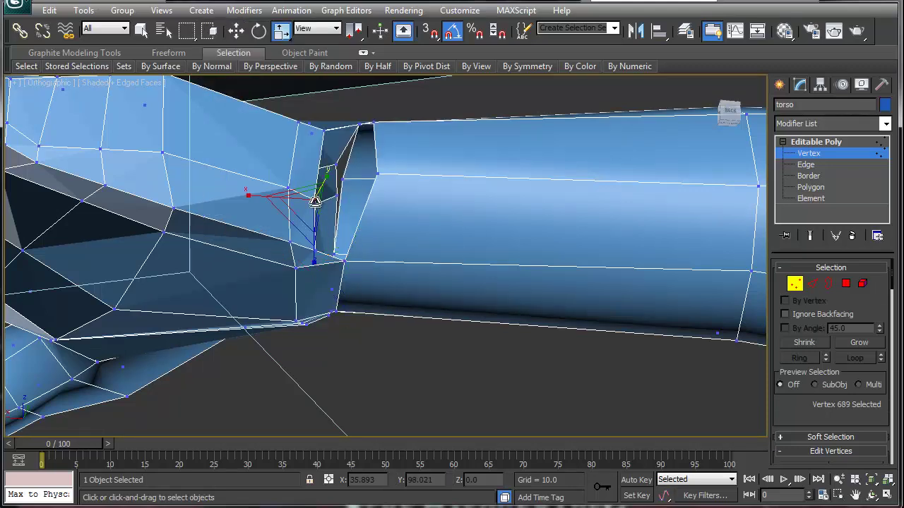
right_click(315, 202)
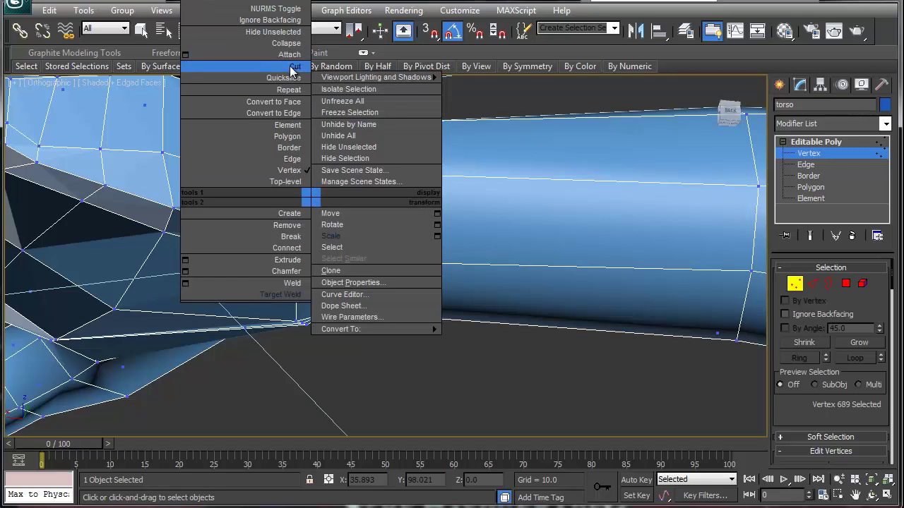
click(288, 137)
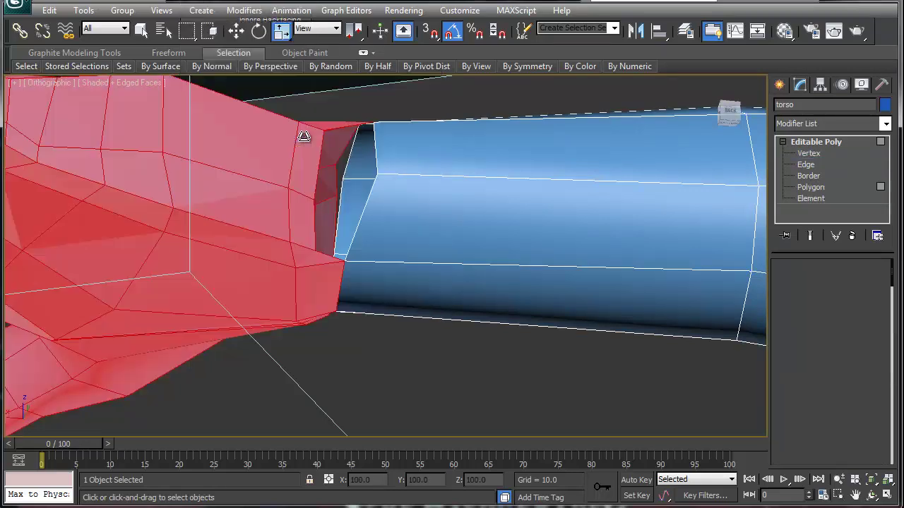
click(296, 219)
right_click(295, 219)
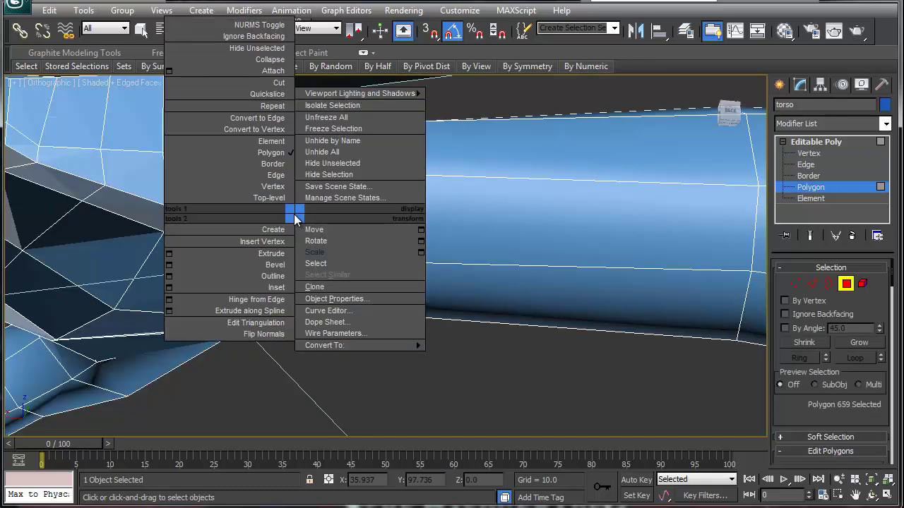
click(282, 232)
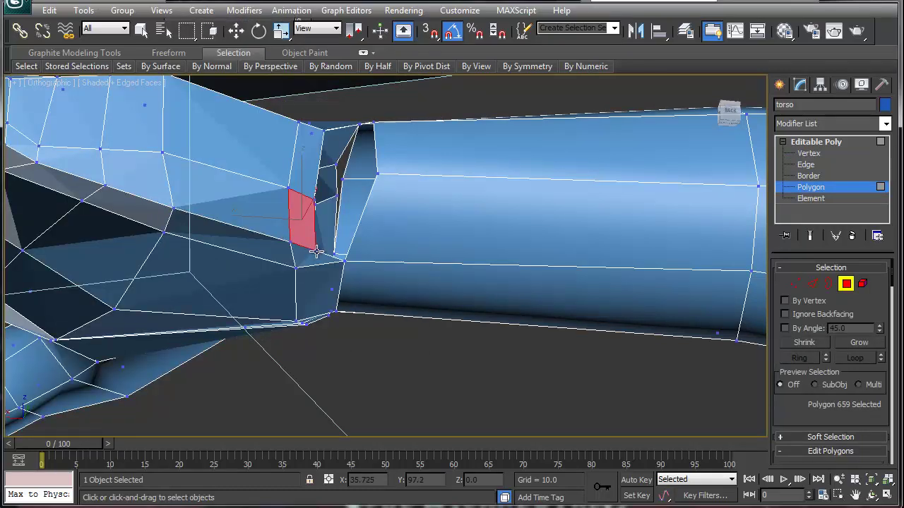
click(344, 261)
click(378, 172)
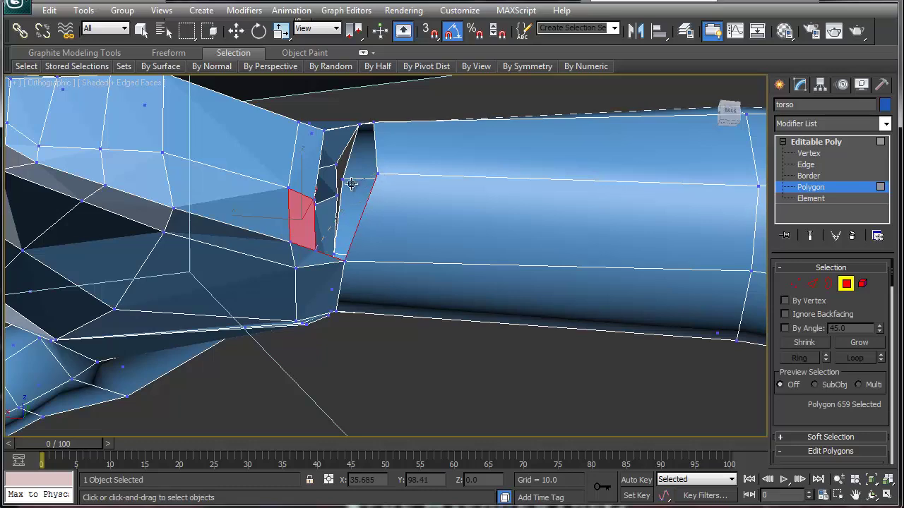
click(315, 198)
click(314, 250)
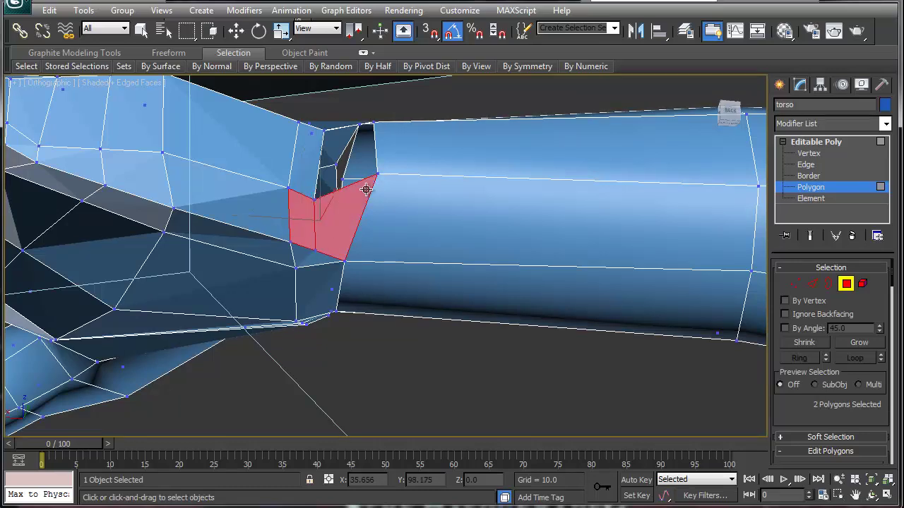
Create a second four-sided polygon directly above it to close the remaining gap on the back side of the wrist.
alt+middle_drag(369, 189, 369, 247)
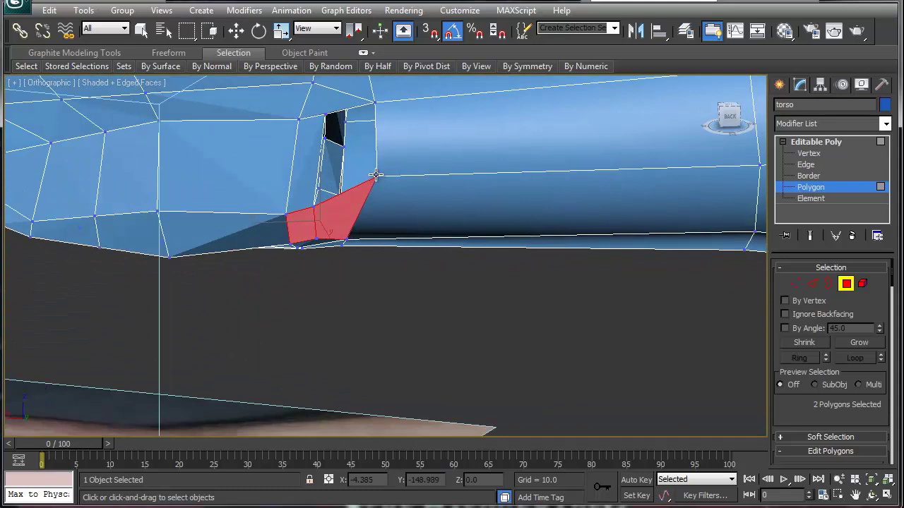
click(324, 112)
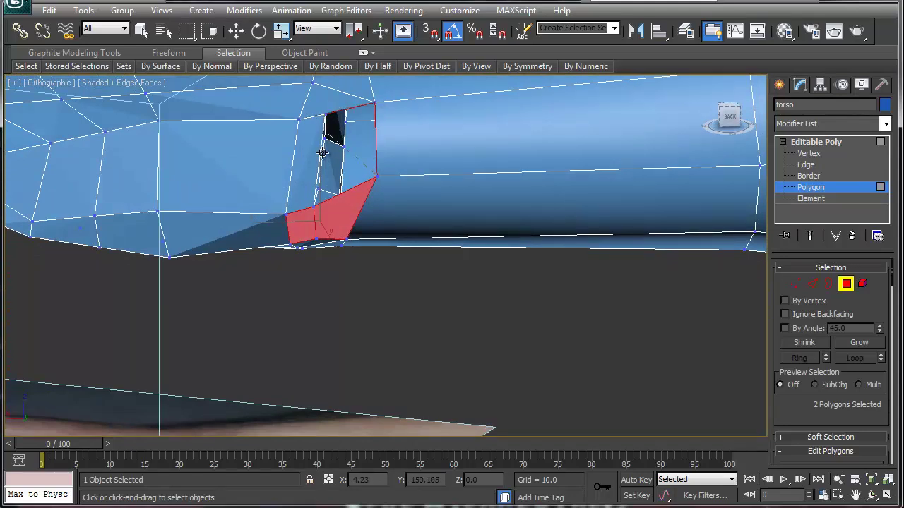
click(315, 206)
click(377, 175)
Return to vertex editing and collapse the adjacent hand and forearm vertices together on the upper thumb side of the wrist.
alt+middle_drag(377, 129, 162, 144)
click(370, 165)
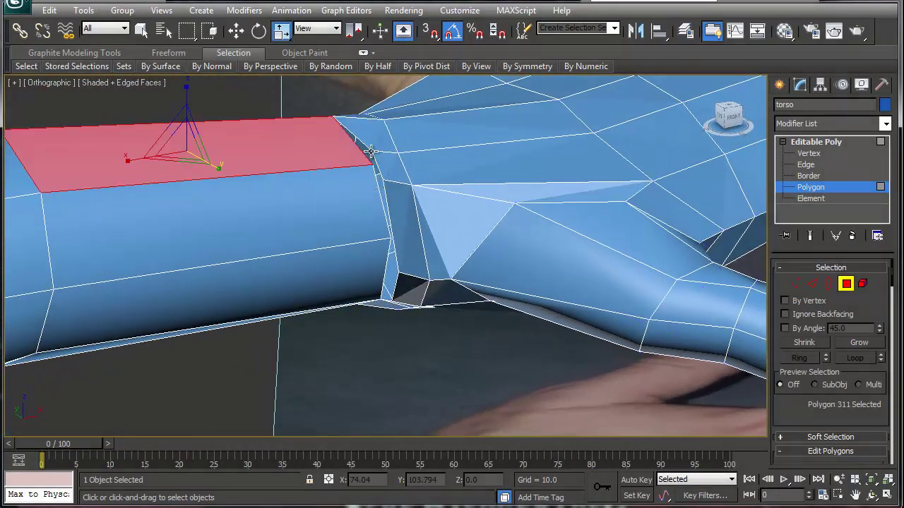
key(1)
click(372, 157)
click(372, 164)
ctrl+click(372, 152)
key(ctrl+alt+c)
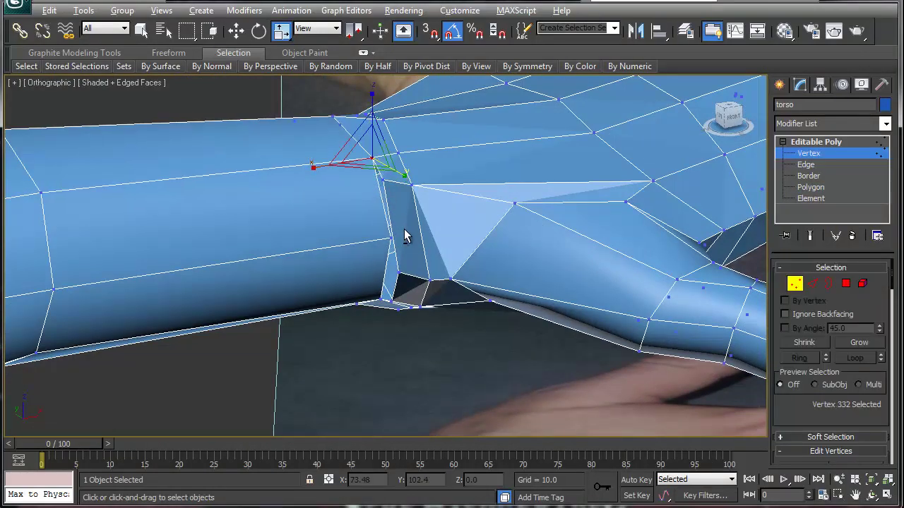
Move the forearm's middle end vertex on the thumb side about 0.09 units back along X, away from the hand.
mouse_move(406, 235)
alt+middle_down()
mouse_move(428, 188)
mouse_move(420, 175)
mouse_move(428, 196)
mouse_move(417, 238)
mouse_move(430, 172)
mouse_move(423, 133)
mouse_move(416, 155)
mouse_move(424, 222)
mouse_move(400, 238)
alt+middle_up()
click(396, 235)
key(w)
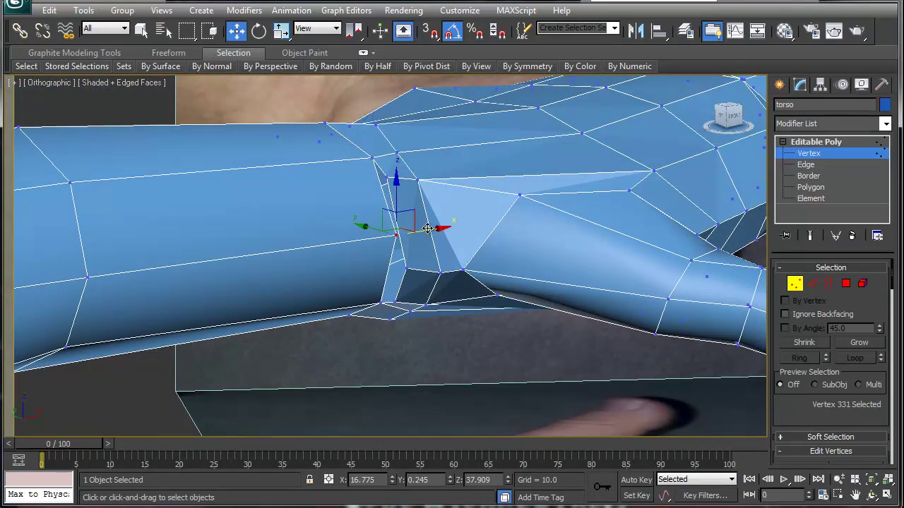
drag(416, 232, 404, 234)
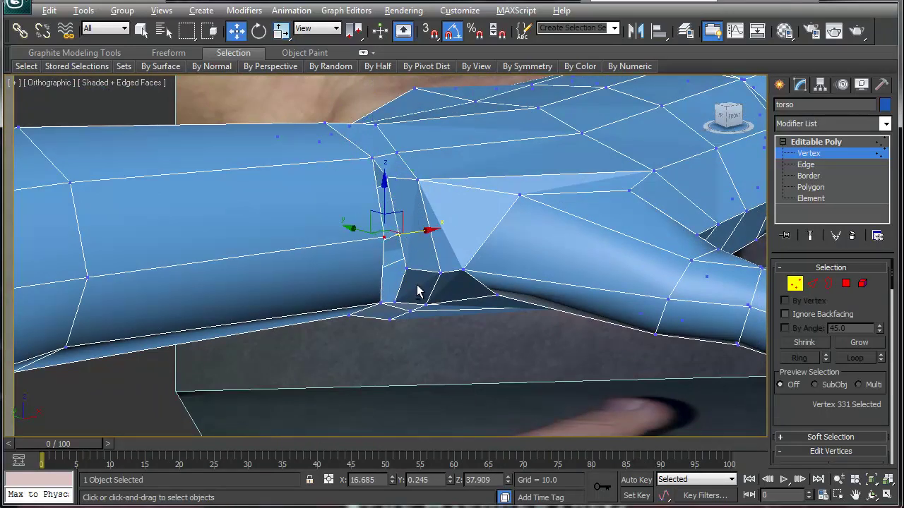
Create a four-sided polygon bridging the upper gap between forearm and hand on the thumb side of the wrist.
scroll(419, 281, up, 2)
right_click(398, 270)
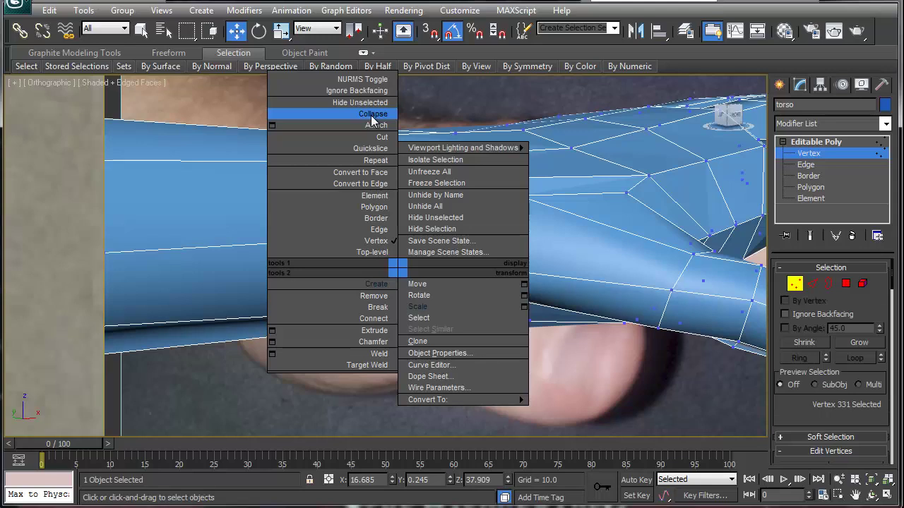
click(373, 207)
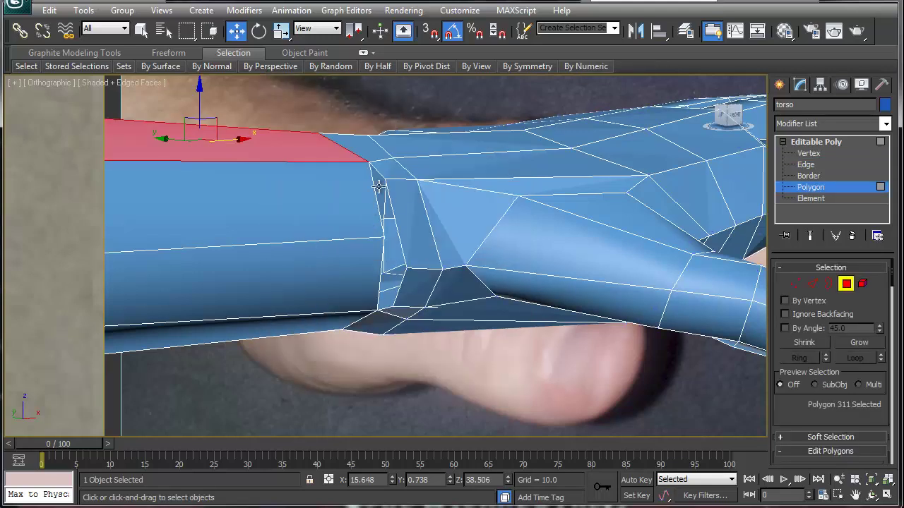
right_click(370, 166)
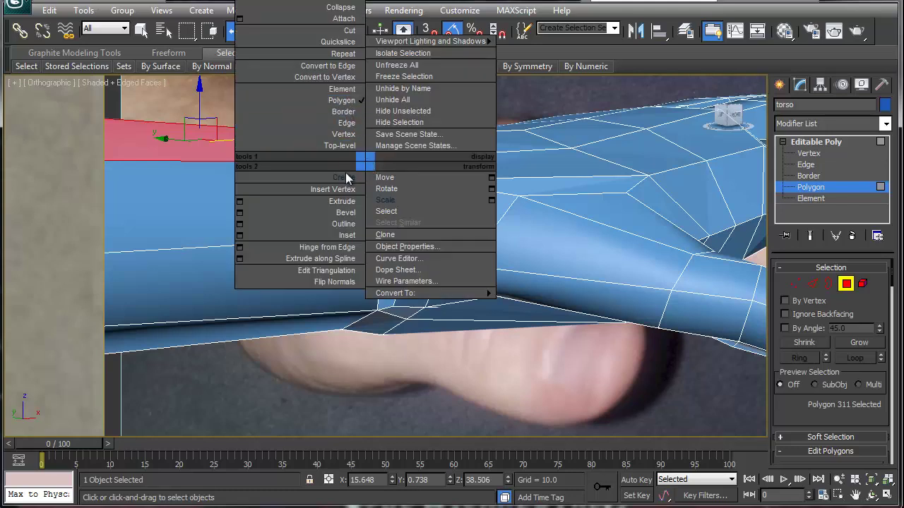
click(346, 177)
click(368, 163)
click(385, 238)
click(406, 268)
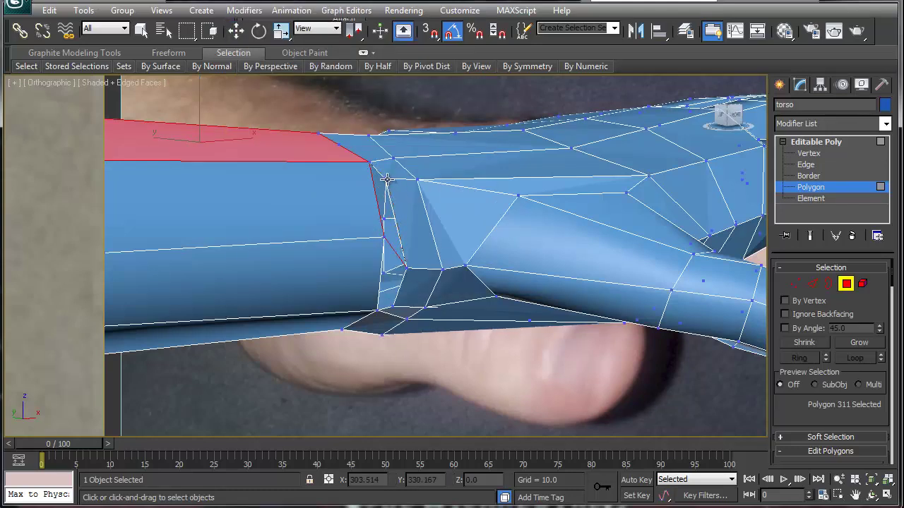
click(386, 179)
click(370, 164)
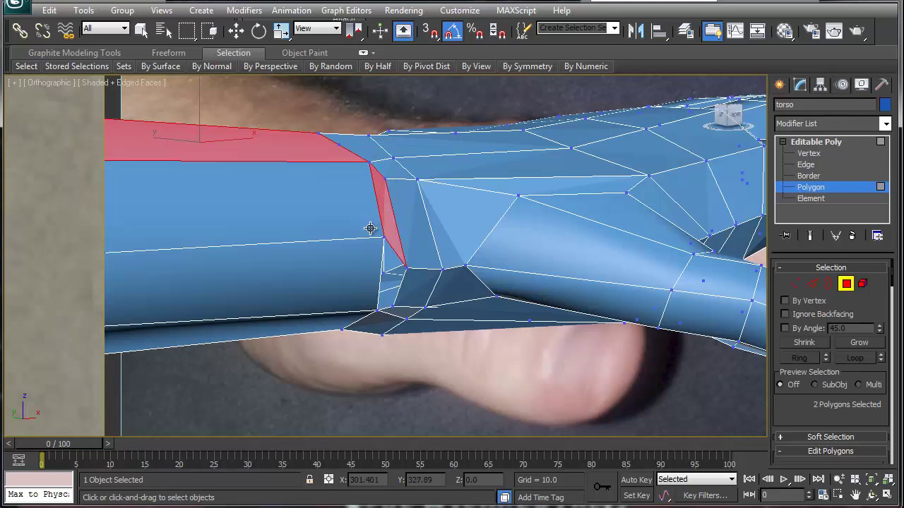
Create another four-sided polygon directly below it to close the lower gap on the thumb side of the wrist.
key(w)
right_click(378, 314)
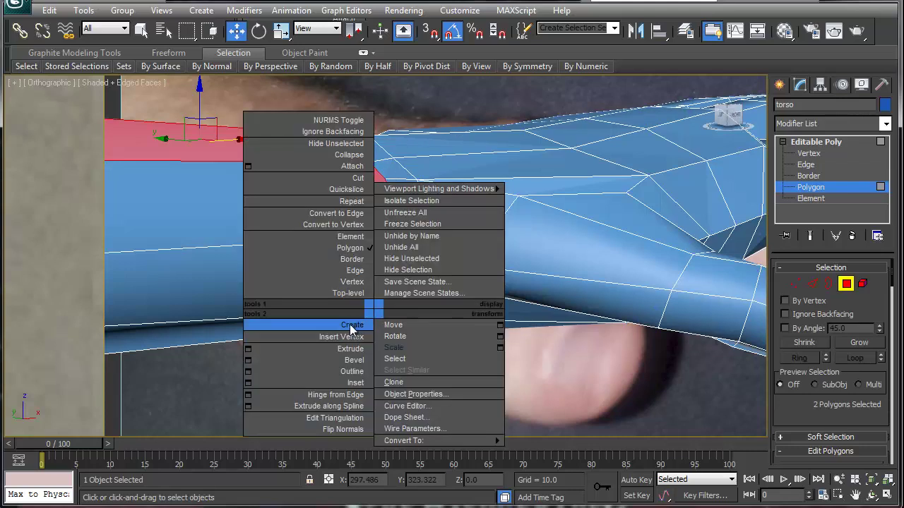
click(358, 321)
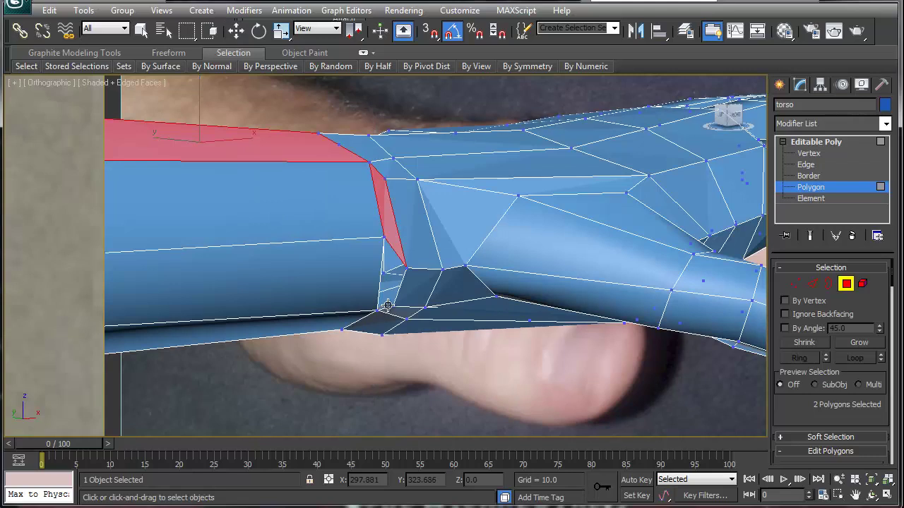
click(392, 306)
click(407, 268)
click(383, 238)
click(379, 311)
key(w)
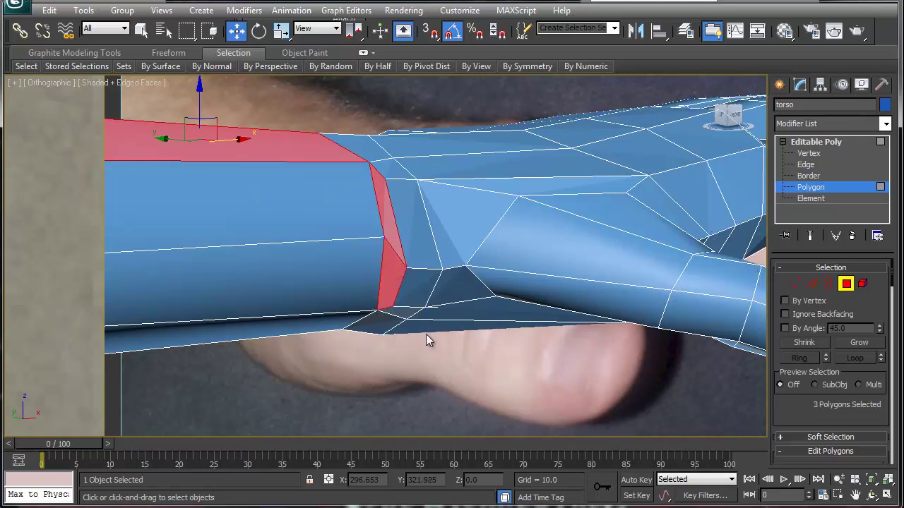
Examine the joined hand and arm together with the whole torso from the front.
scroll(428, 285, down, 8)
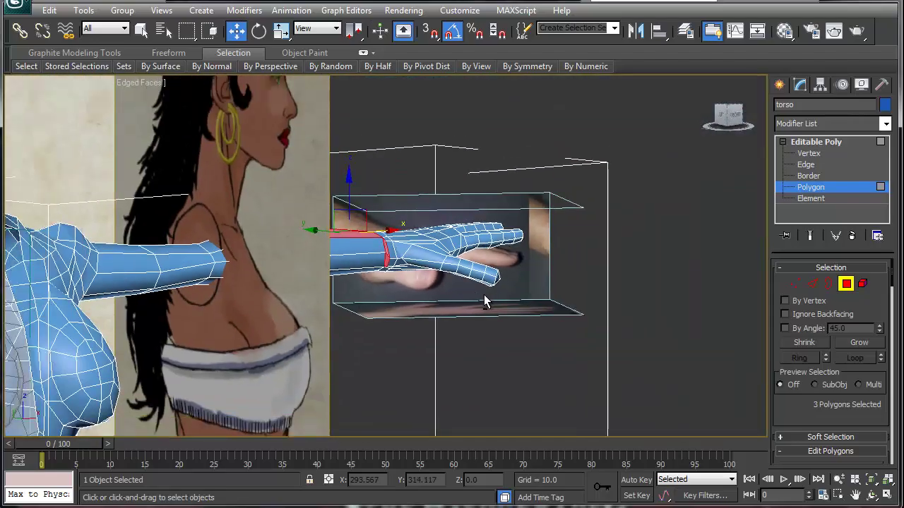
alt+middle_drag(419, 287, 492, 288)
scroll(550, 265, down, 4)
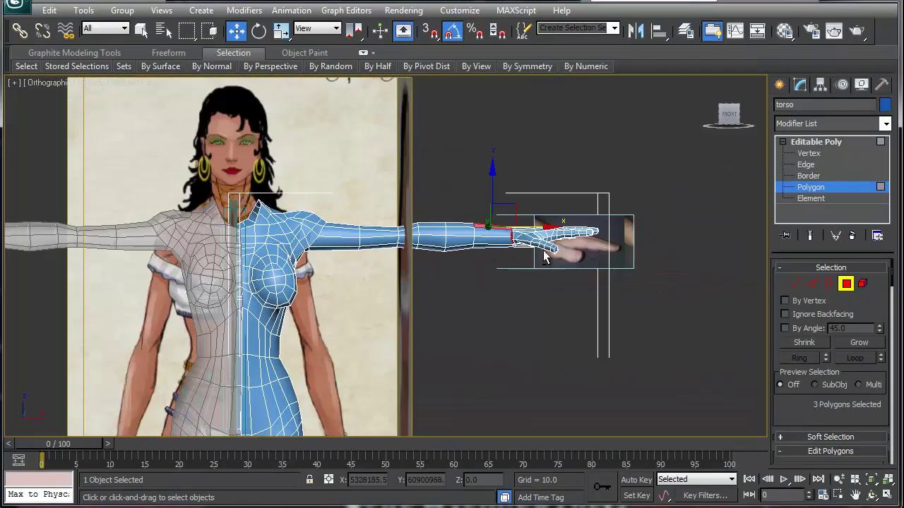
alt+middle_drag(528, 248, 502, 273)
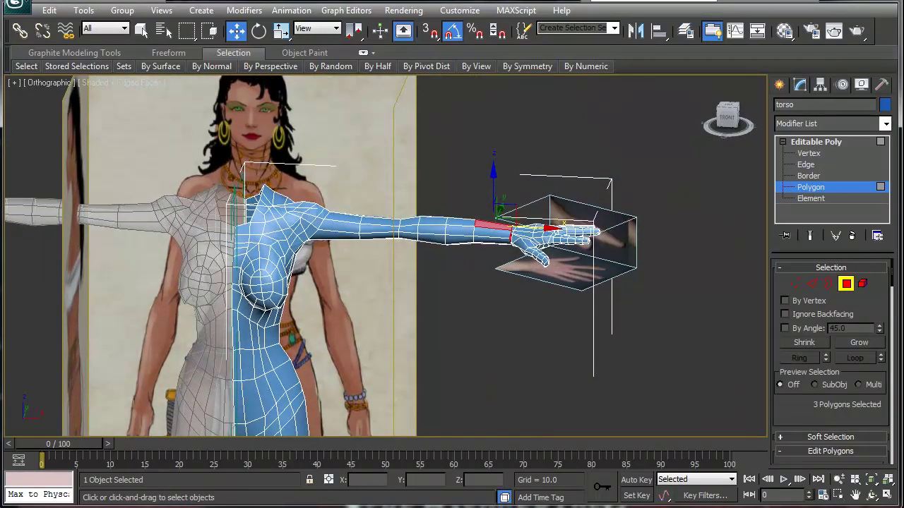